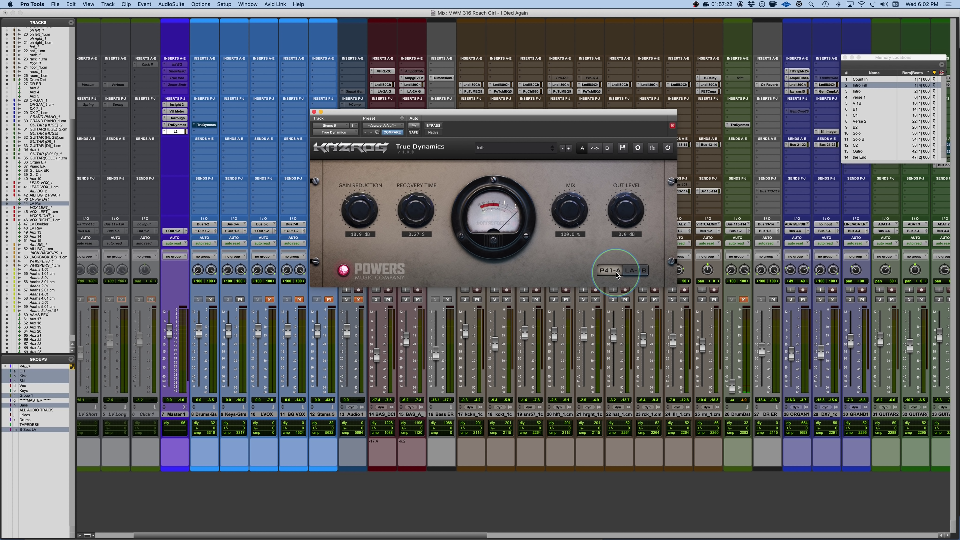
Switch the True Dynamics model to LA-1B and back to P41-A to compare the two faceplates.
left_click(642, 271)
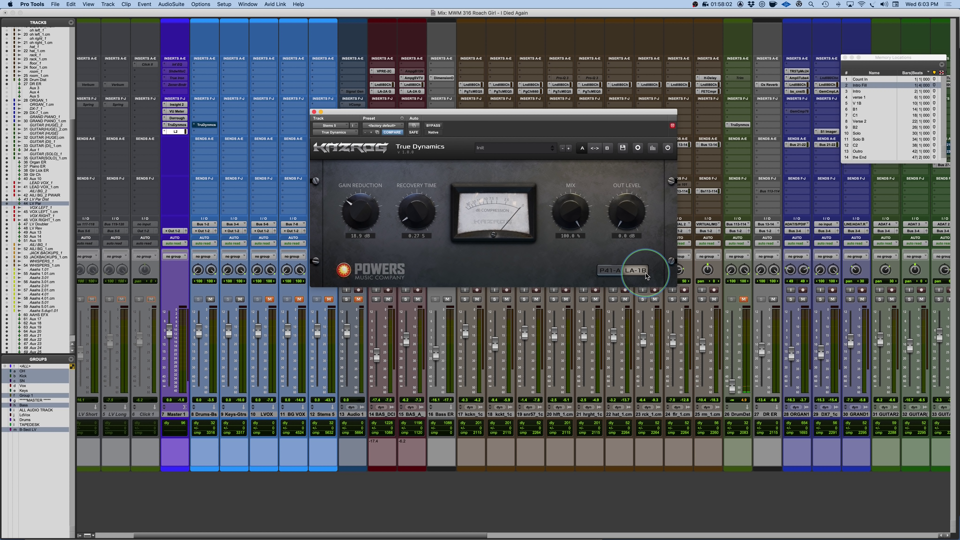
left_click(613, 275)
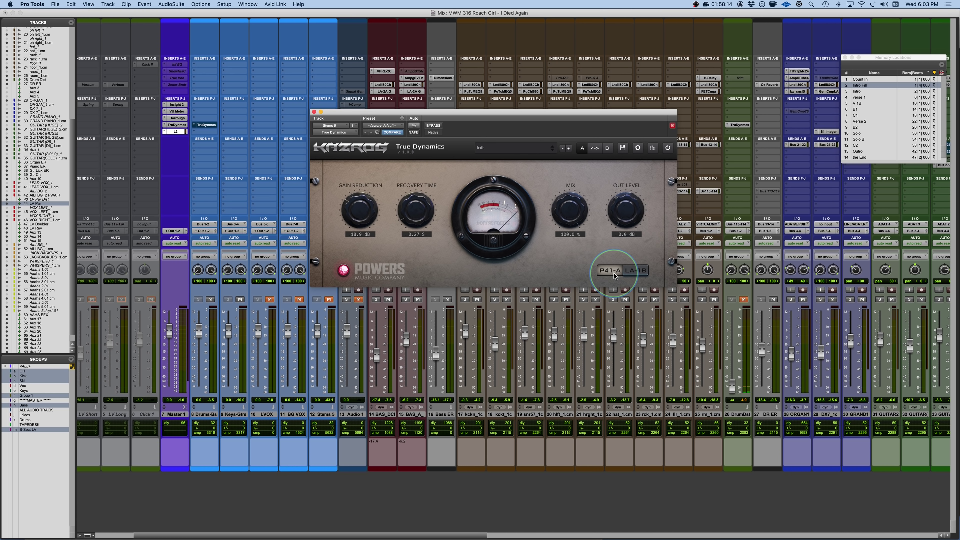
Close the Stems 5 plug-in window, open True Dynamics from the Master 1 track's inserts and reposition its window over the mixer.
left_click(313, 112)
left_click(177, 124)
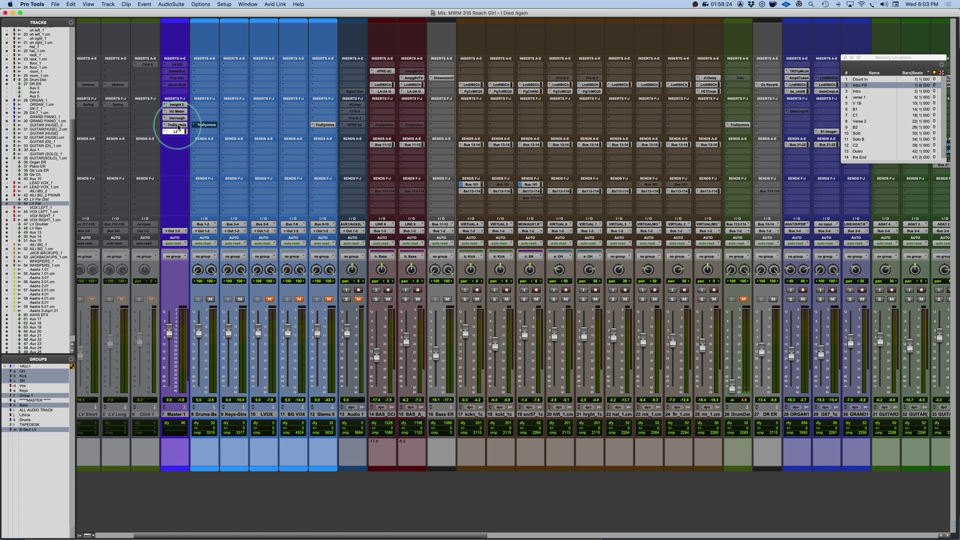
left_click_drag(508, 114, 507, 84)
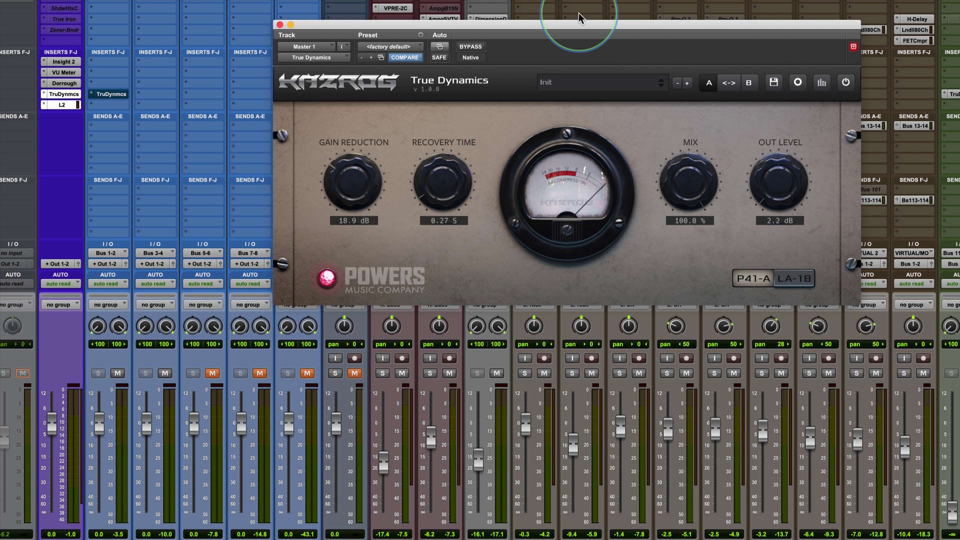
left_click_drag(510, 70, 532, 75)
left_click_drag(605, 29, 541, 55)
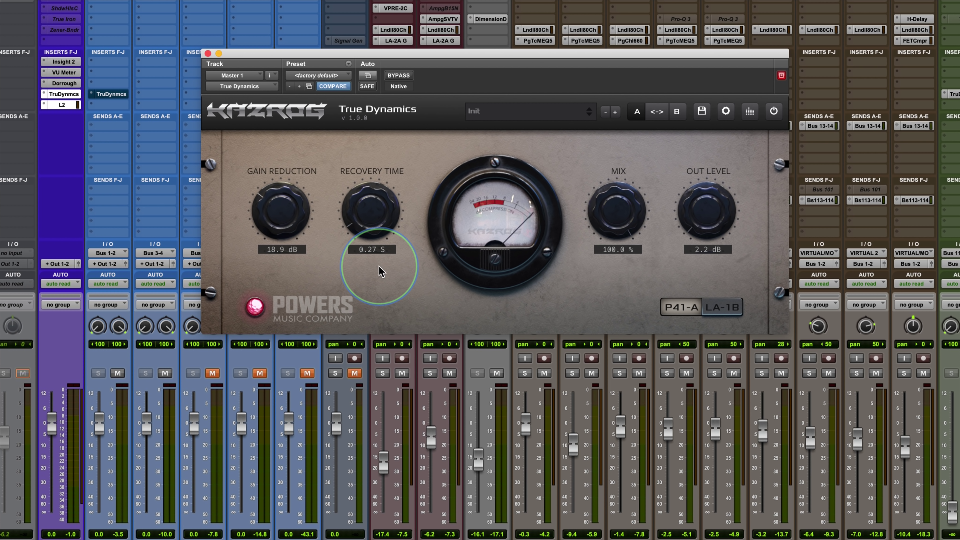
Sweep the Recovery Time between 0.10 s and about 2.2 s, ending at 0.22 s.
scroll(367, 233, "down", 5)
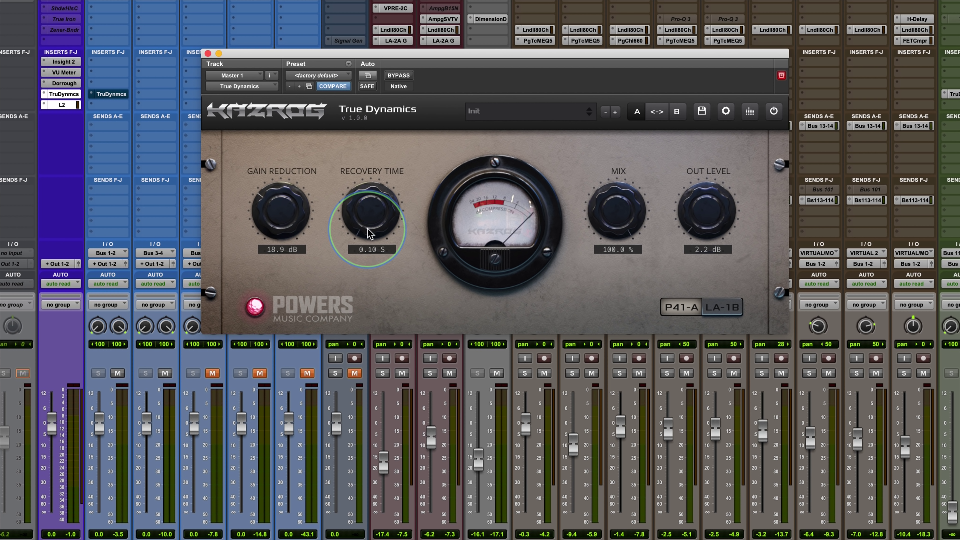
left_click_drag(367, 232, 362, 70)
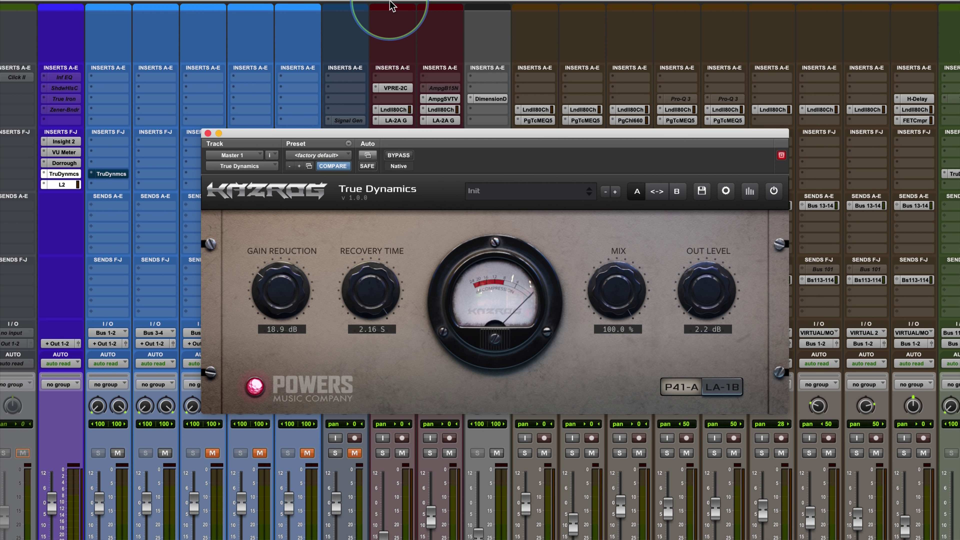
scroll(379, 308, "up", 1)
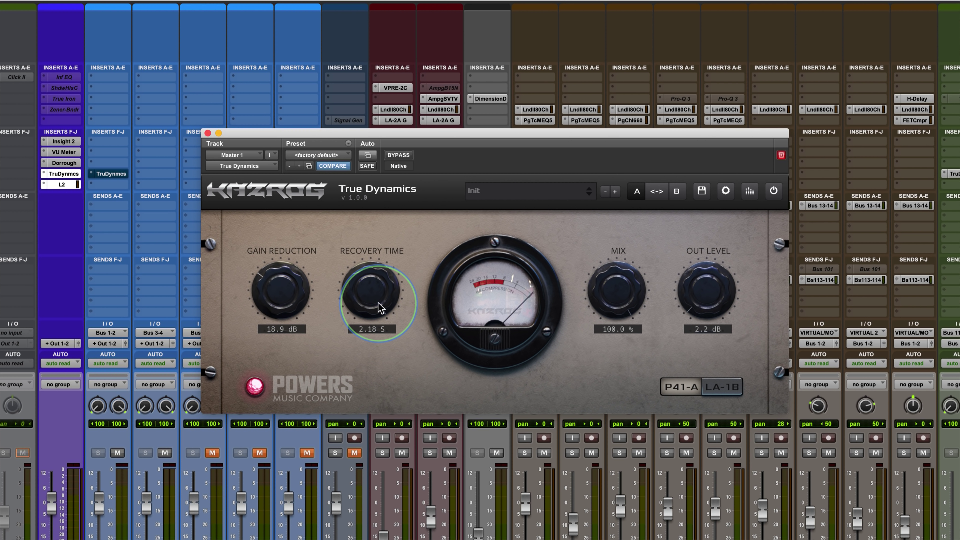
scroll(378, 307, "up", 1)
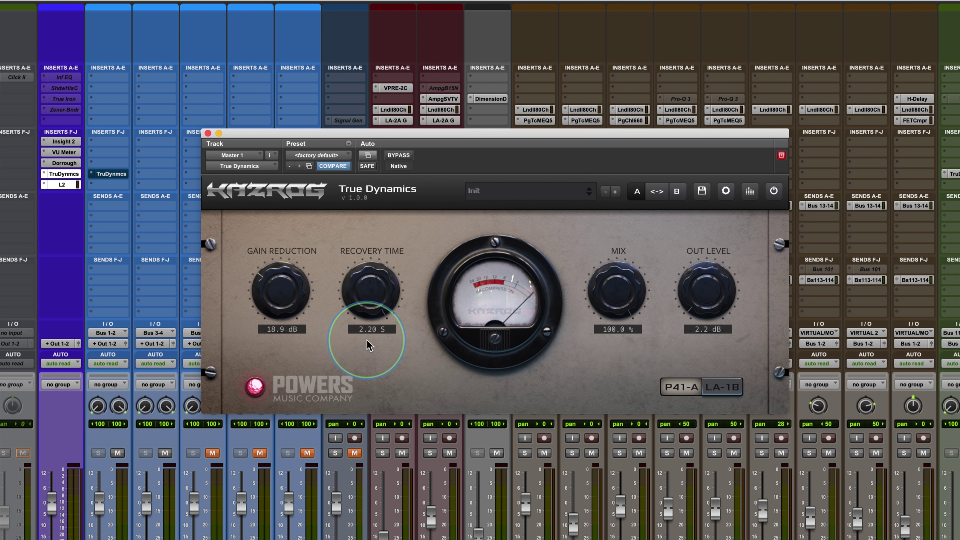
scroll(368, 310, "down", 10)
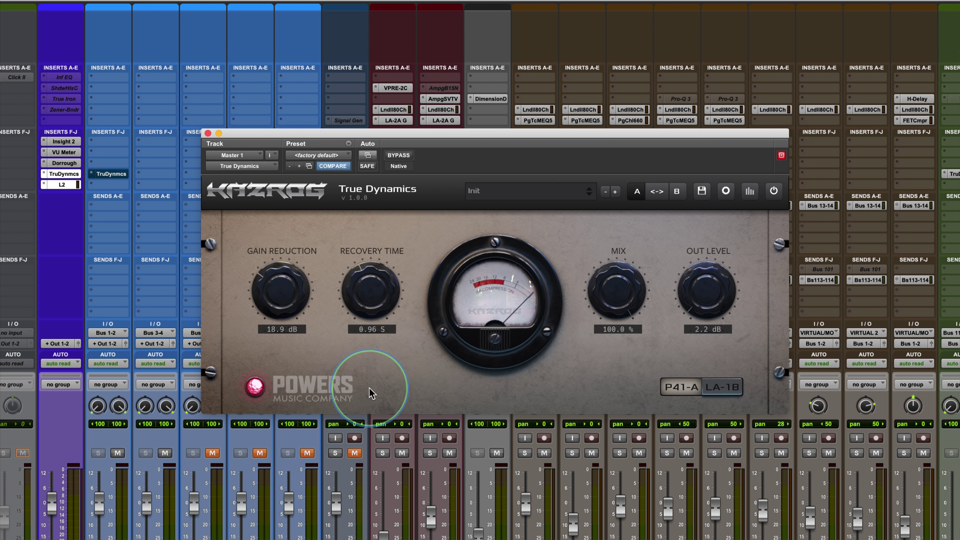
scroll(372, 309, "down", 8)
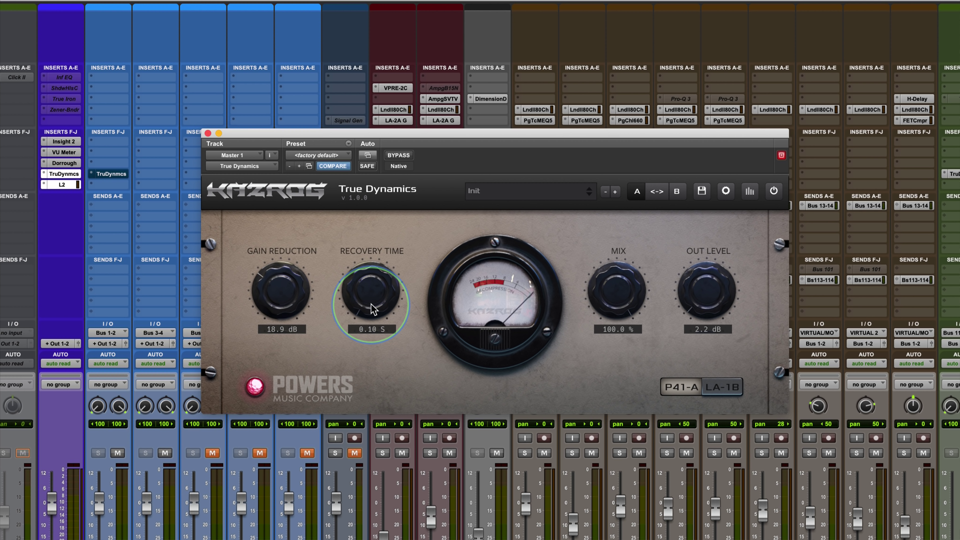
scroll(370, 299, "up", 3)
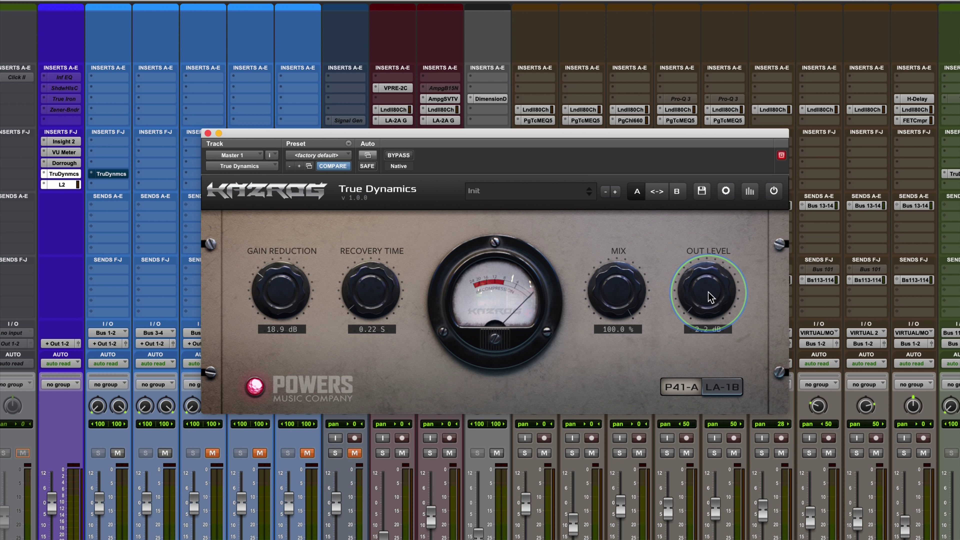
Sweep the Out Level up to 60 dB and return it to 0.0 dB.
scroll(702, 308, "up", 10)
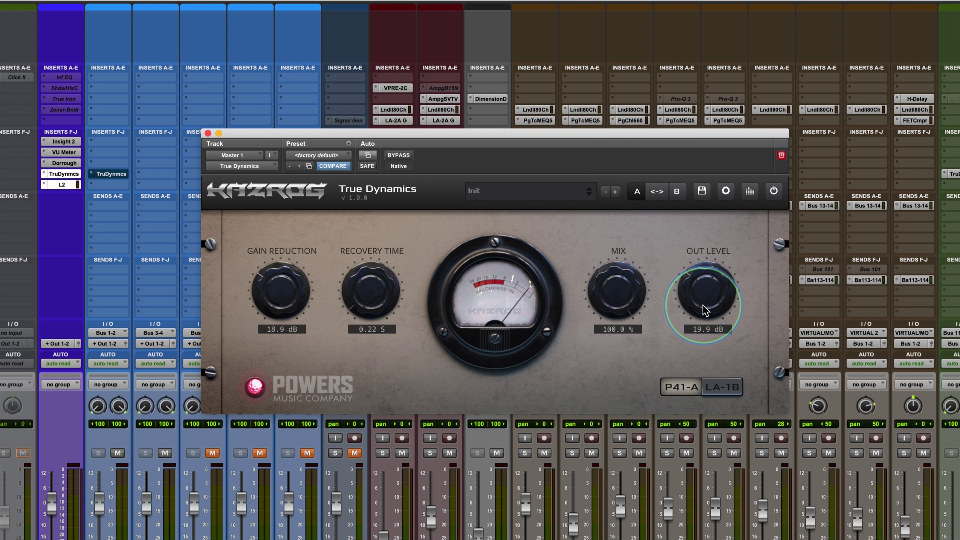
left_click_drag(702, 311, 707, 293)
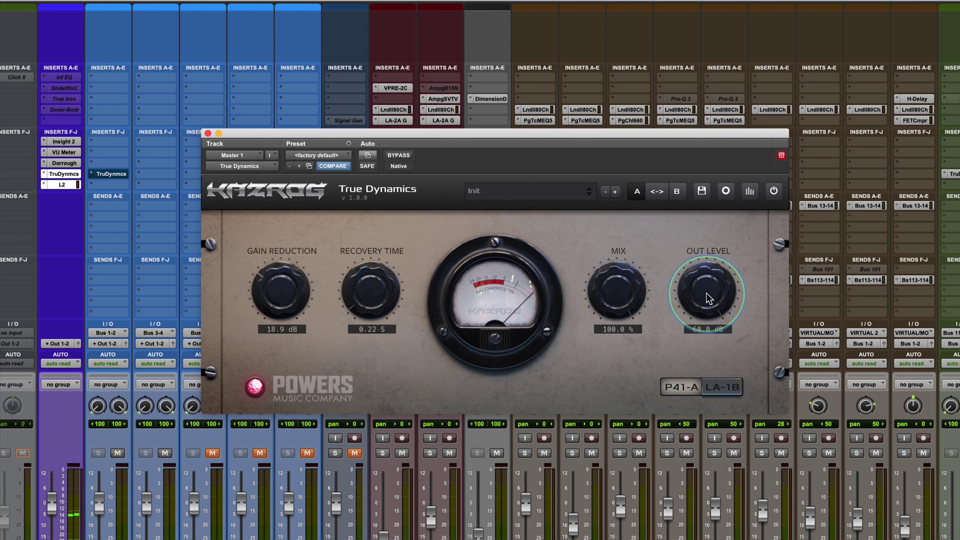
scroll(707, 293, "down", 15)
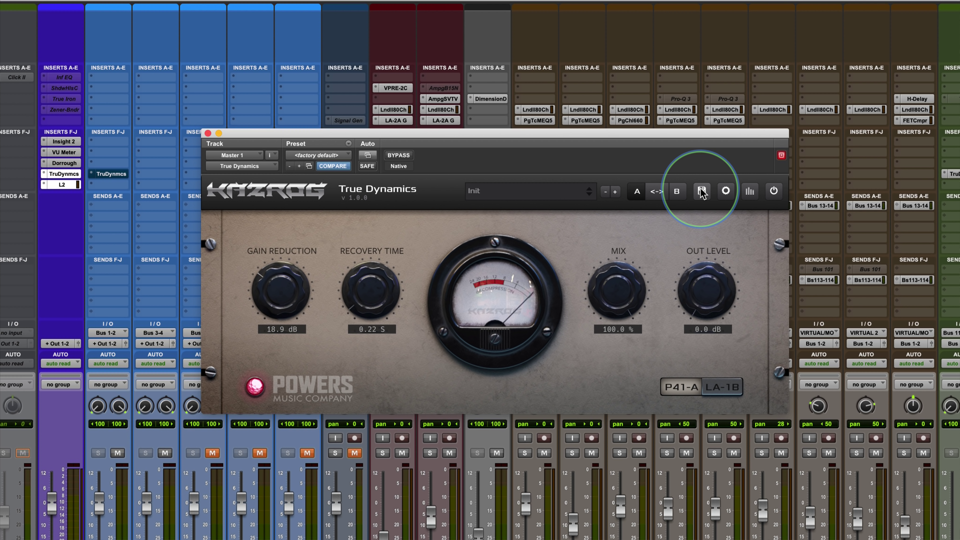
Review the plug-in's oversampling and tooltip settings, leaving them as they are.
left_click(726, 191)
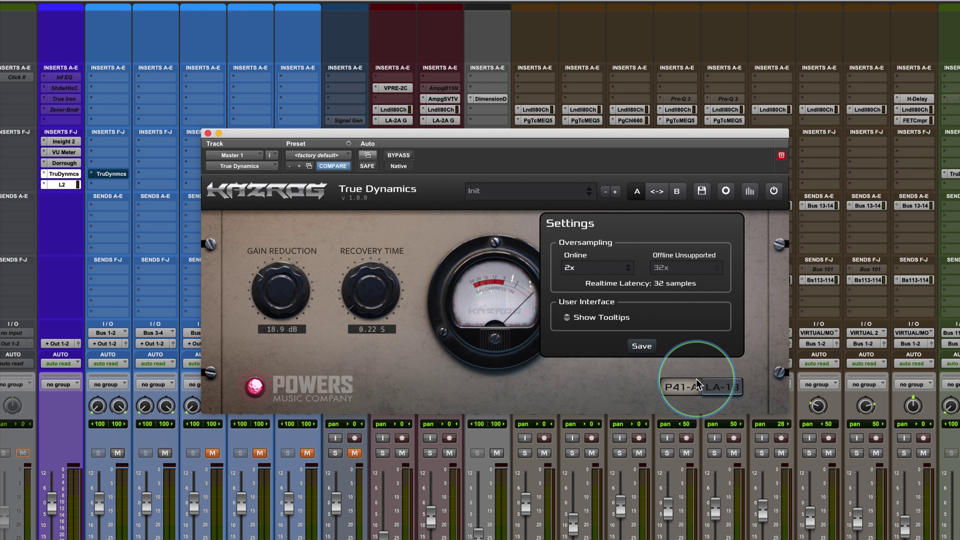
left_click(726, 191)
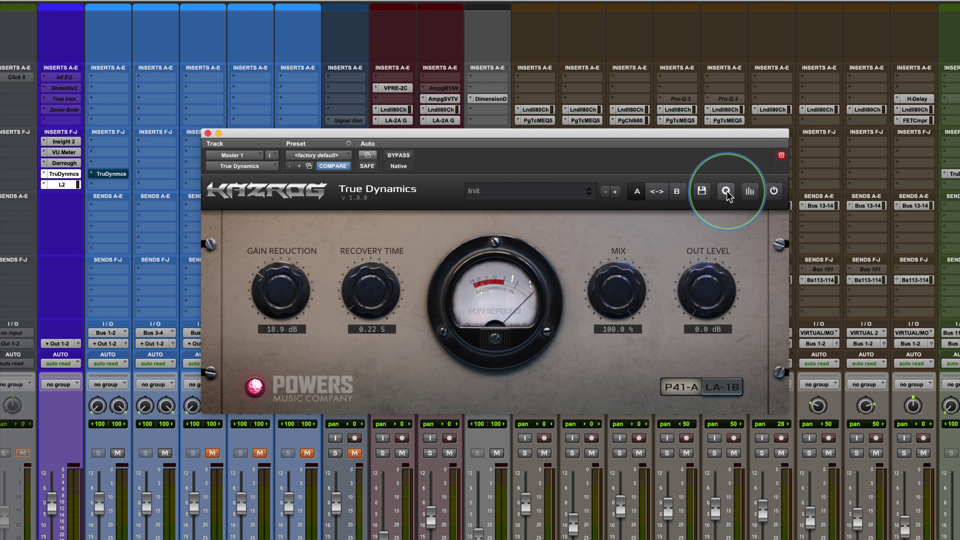
Sweep the sidechain low-pass filter to 3000 Hz and back to 20000 Hz, and set the high-pass filter to 452.5 Hz.
left_click(750, 191)
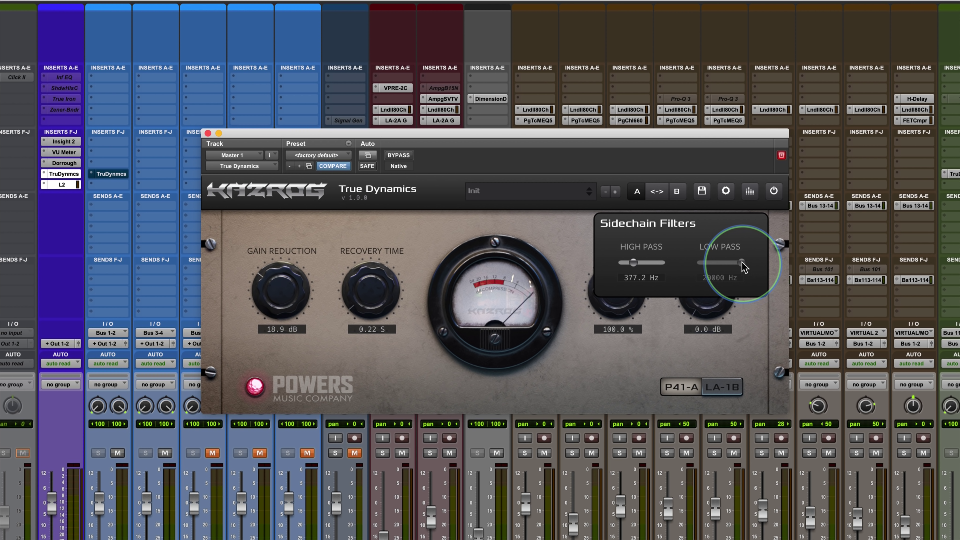
left_click_drag(741, 263, 685, 268)
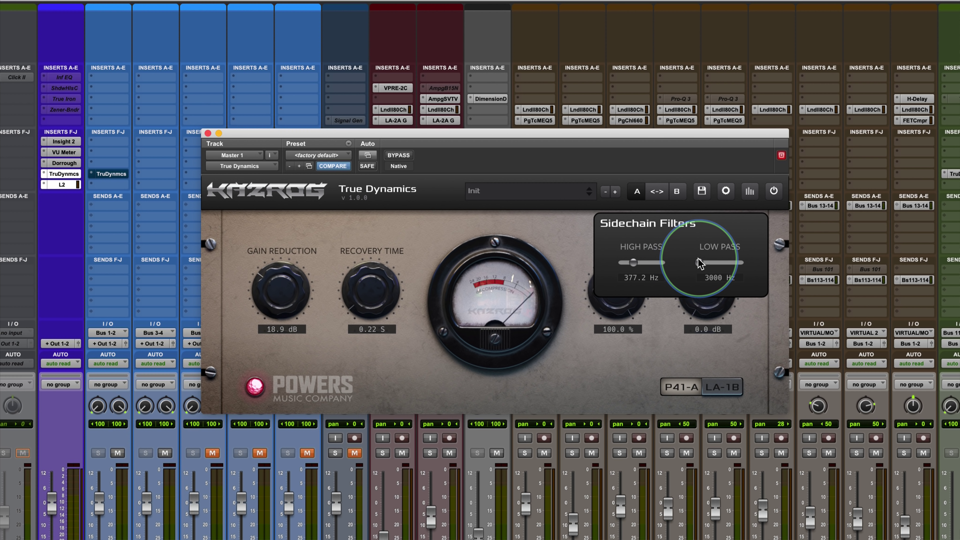
left_click_drag(699, 262, 774, 264)
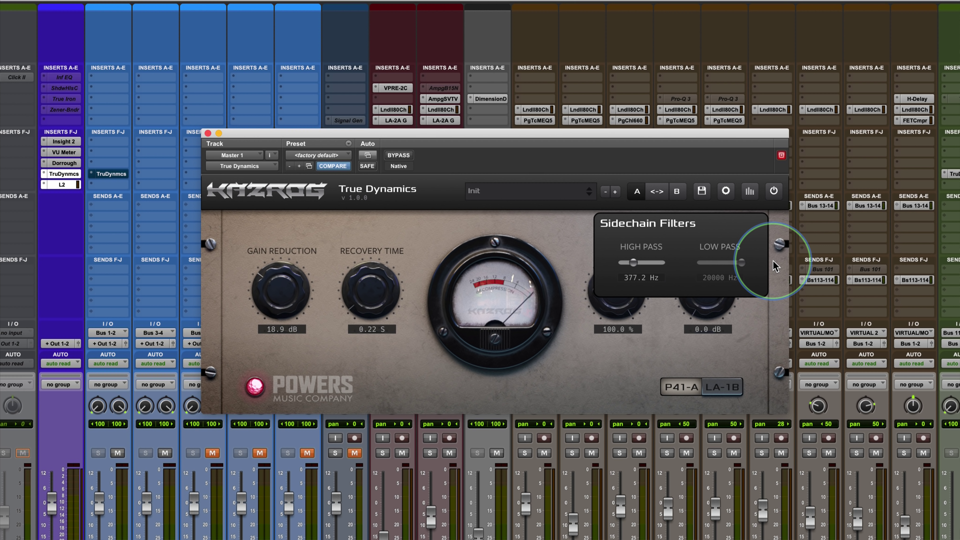
left_click_drag(630, 262, 561, 275)
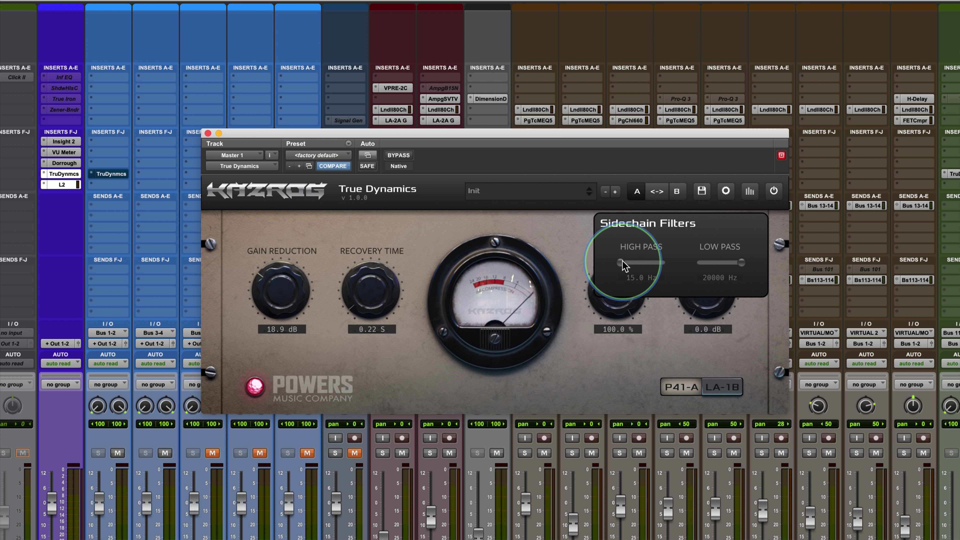
left_click_drag(621, 262, 636, 265)
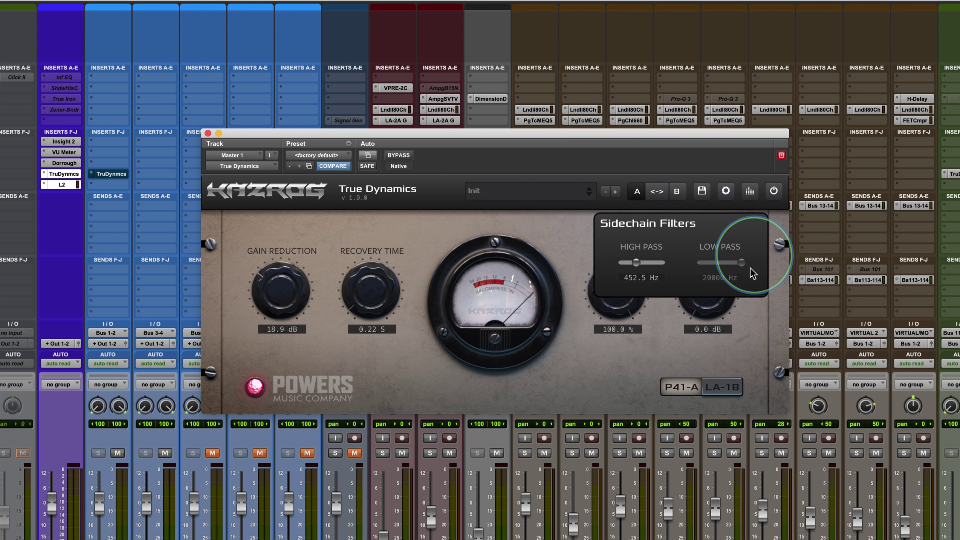
left_click(749, 192)
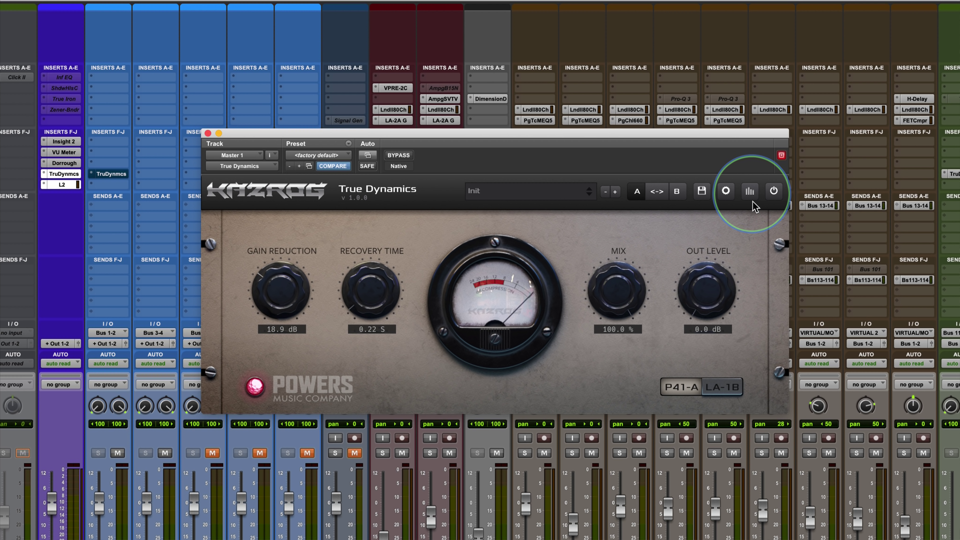
Switch the plug-in's internal power off and back on twice.
left_click(774, 192)
left_click(773, 191)
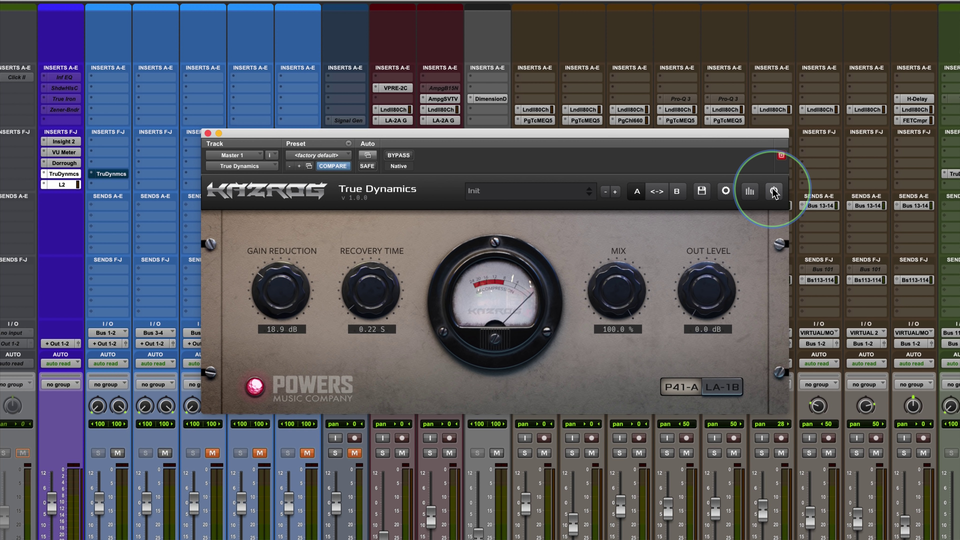
left_click(773, 191)
left_click(774, 192)
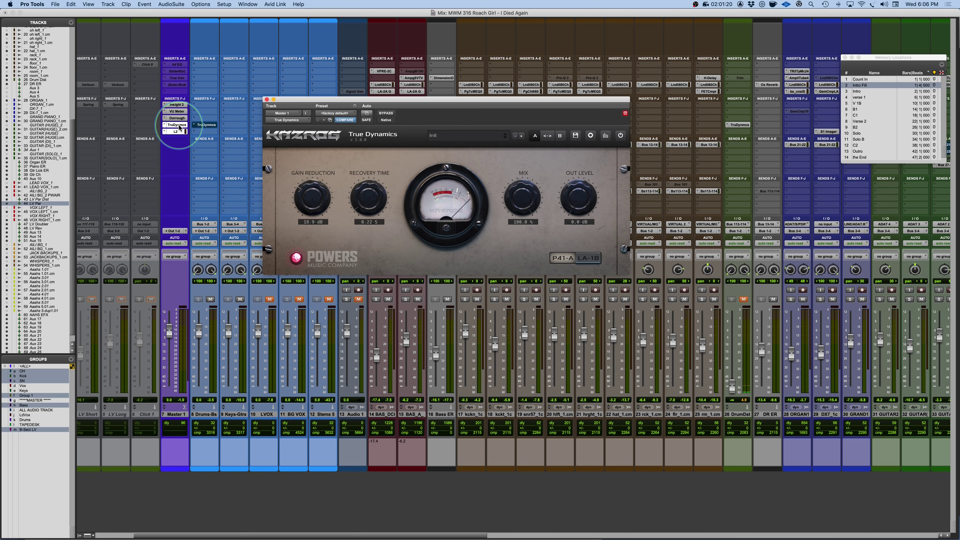
Center the plug-in window, recall the second memory location and start playback of the mix.
left_click_drag(491, 100, 532, 126)
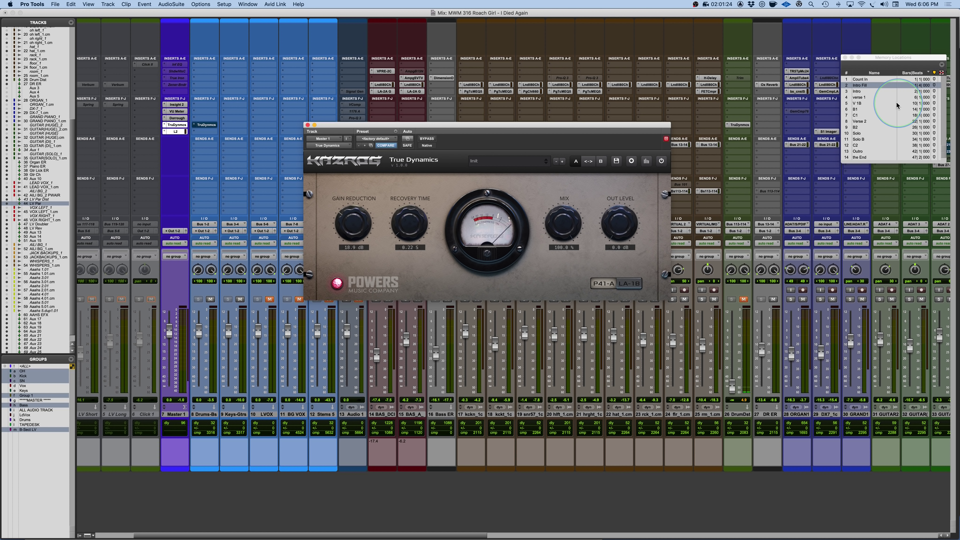
left_click(869, 85)
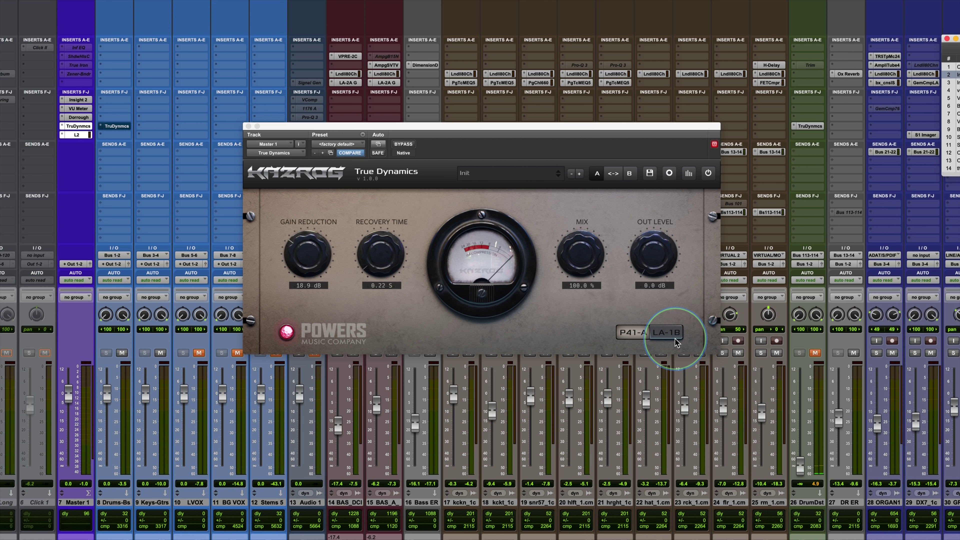
key("space")
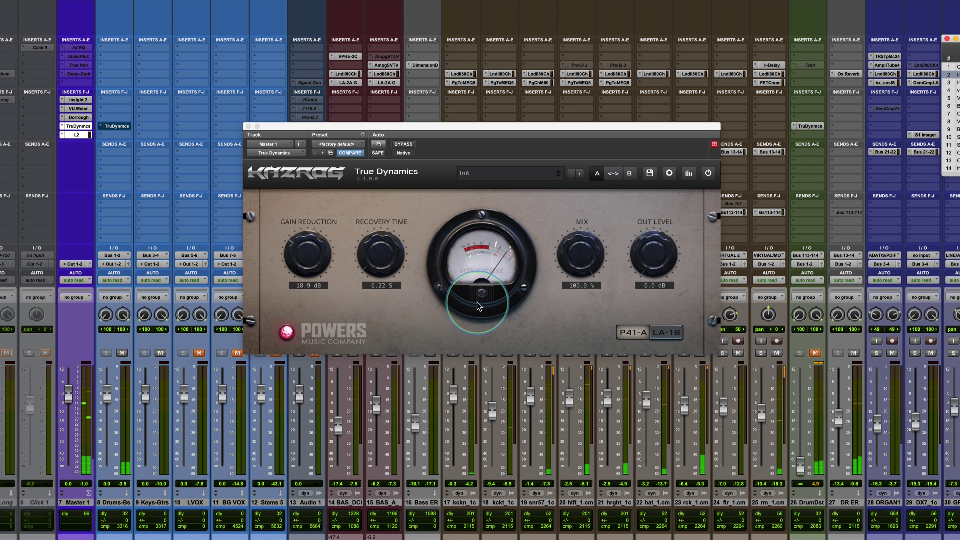
Set Recovery Time to 0.34 s, Gain Reduction to 19.6 dB and Out Level to 2.4 dB during playback.
left_click_drag(400, 249, 373, 251)
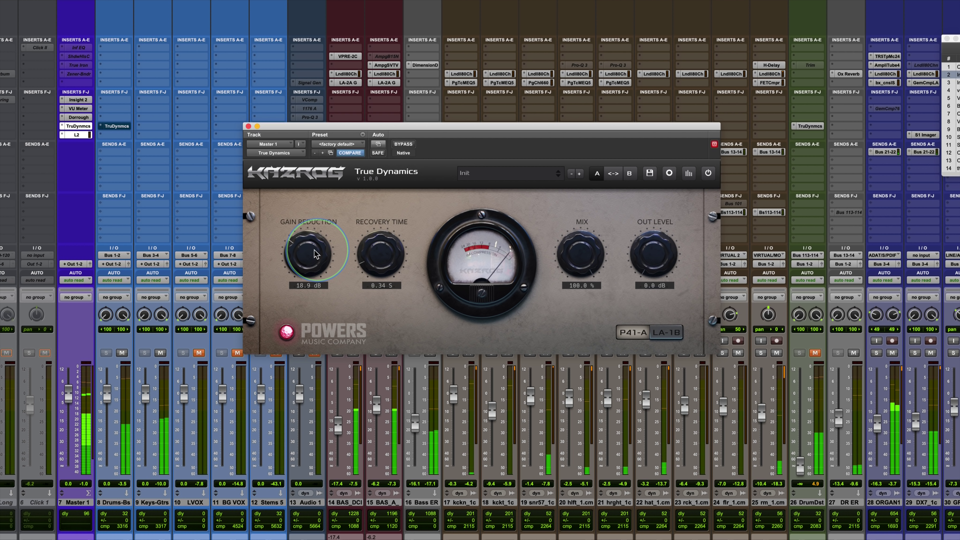
left_click_drag(298, 257, 299, 253)
left_click_drag(653, 263, 652, 262)
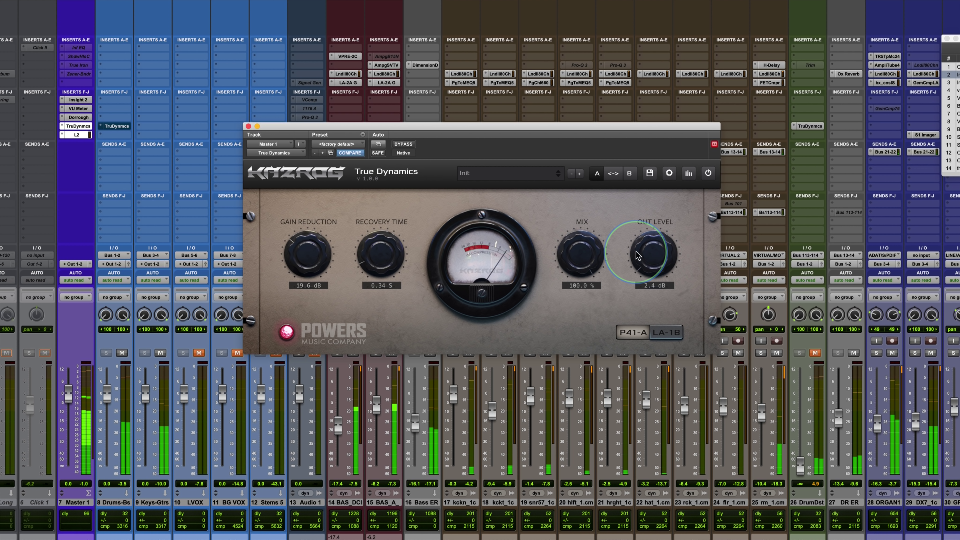
Bypass True Dynamics on the Master 1 track and re-enable it to compare the sound.
left_click(403, 144)
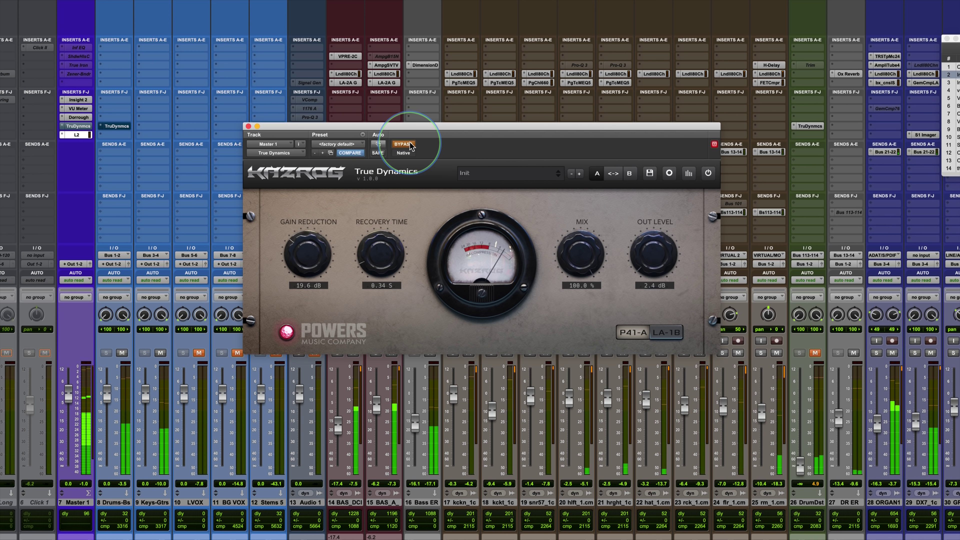
left_click(410, 145)
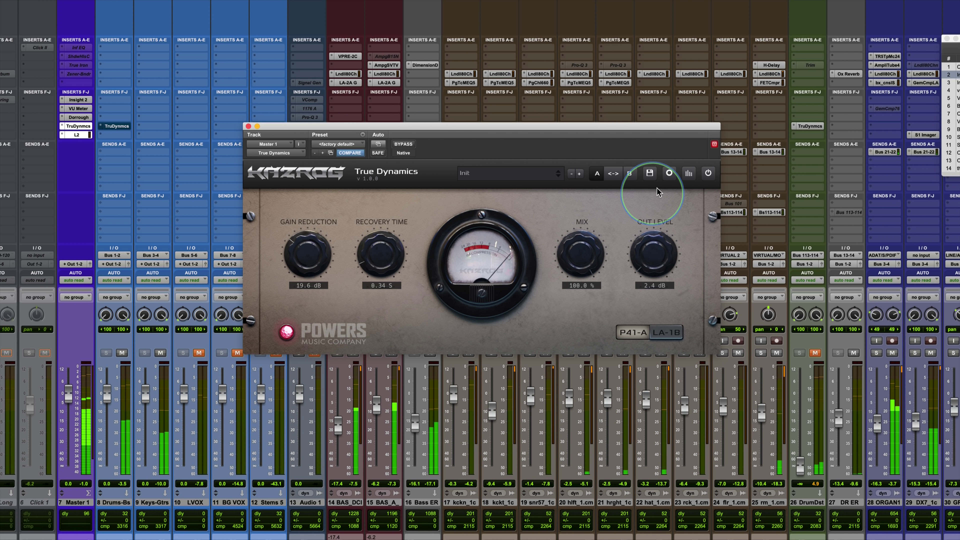
Lower the sidechain low-pass filter to 3000 Hz and raise Gain Reduction to 21.5 dB.
left_click(689, 176)
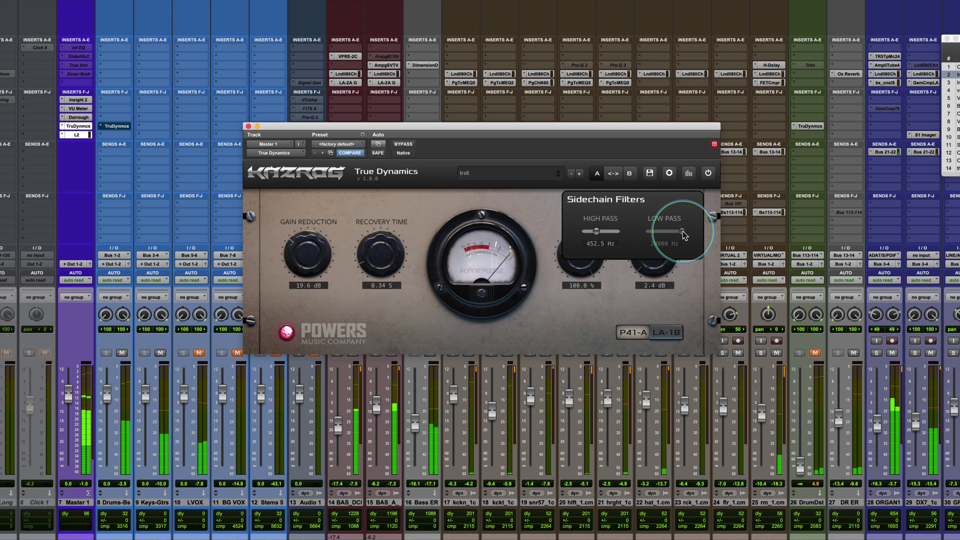
left_click_drag(670, 239, 647, 249)
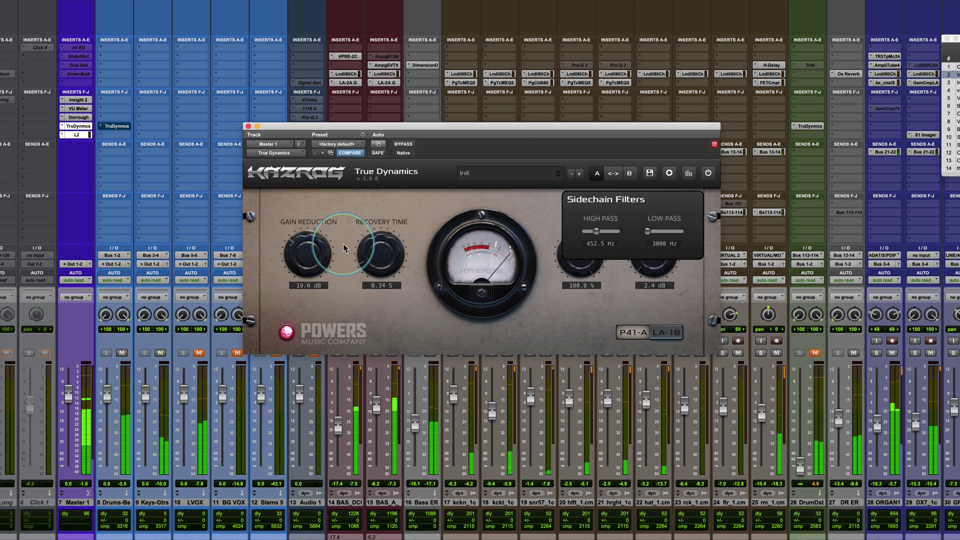
left_click_drag(290, 259, 292, 251)
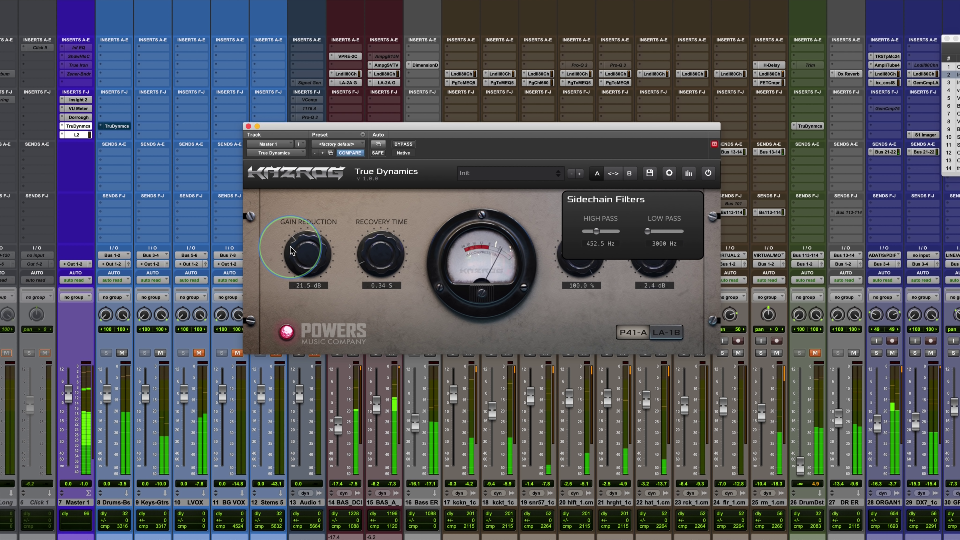
Raise the sidechain low-pass filter to 4281 Hz, set Gain Reduction to 20.4 dB, and close the sidechain filters.
left_click_drag(655, 235, 657, 235)
left_click_drag(296, 257, 293, 261)
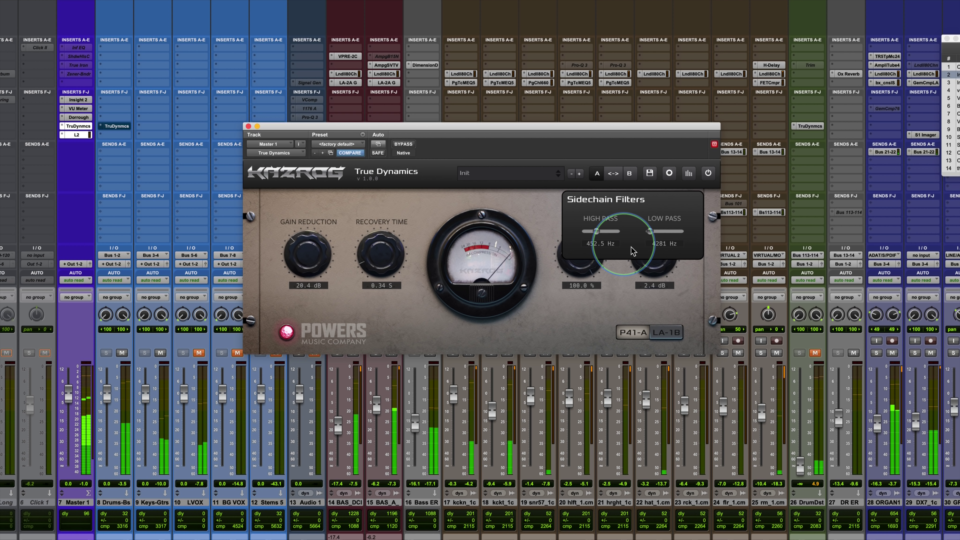
left_click(688, 172)
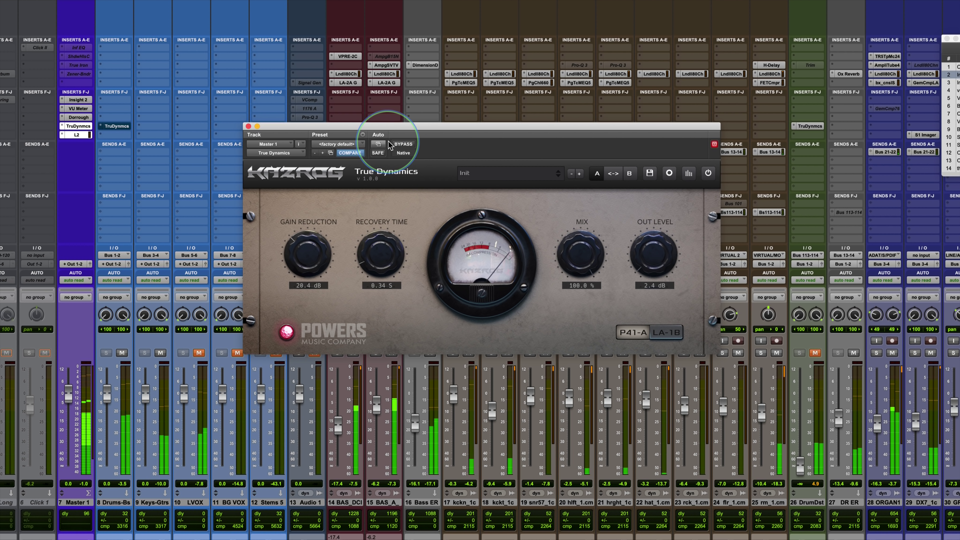
Raise Out Level to 3.1 dB, comparing the bypassed and active sound before and after the change.
left_click(401, 144)
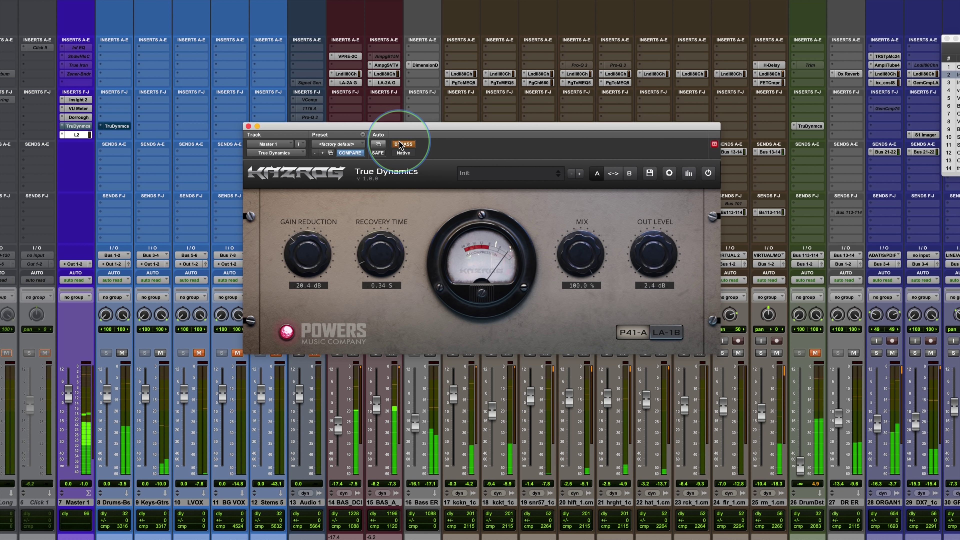
left_click(401, 144)
left_click_drag(645, 269, 644, 266)
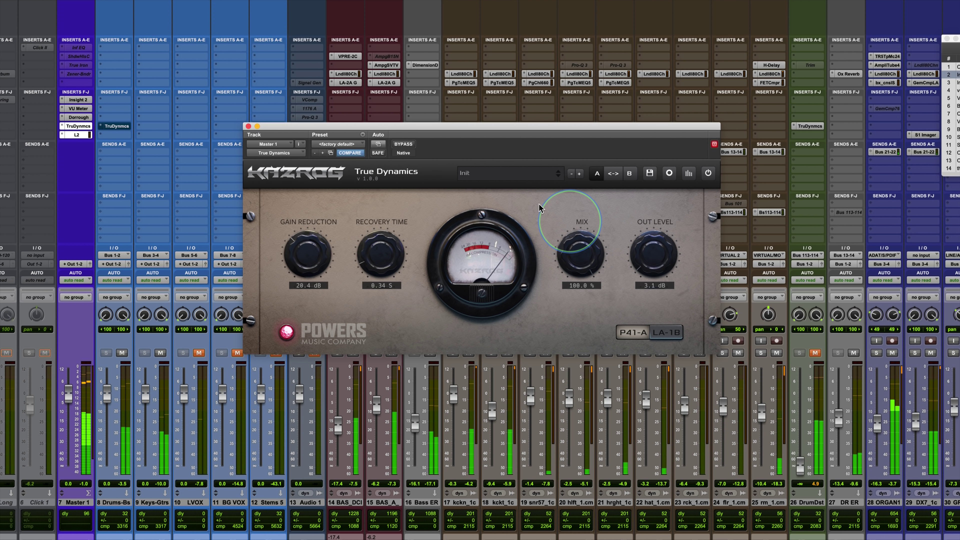
left_click(404, 144)
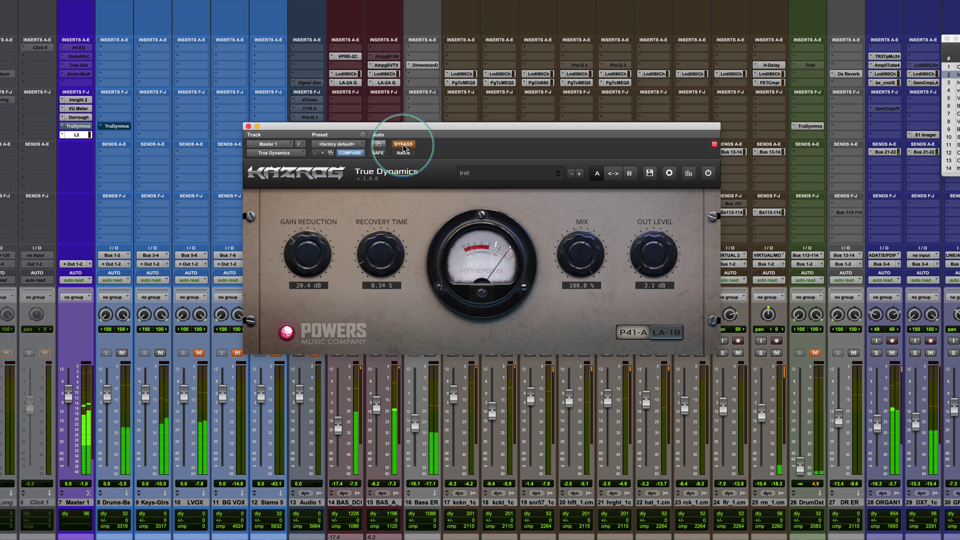
left_click(403, 145)
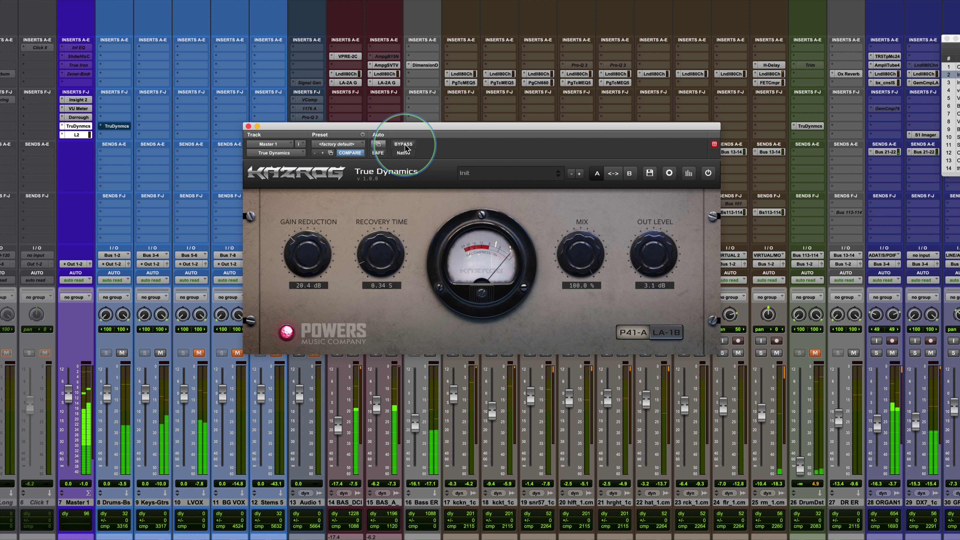
Lower Out Level to 2.8 dB and toggle bypass twice to compare the compressed and unprocessed mix.
left_click(606, 245)
left_click_drag(647, 255, 646, 259)
left_click(470, 167)
left_click(404, 144)
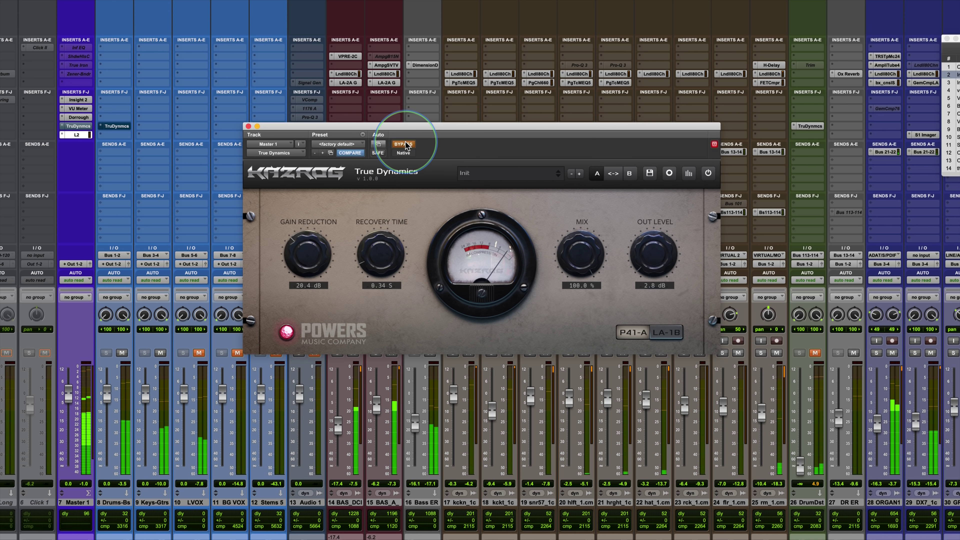
left_click(404, 145)
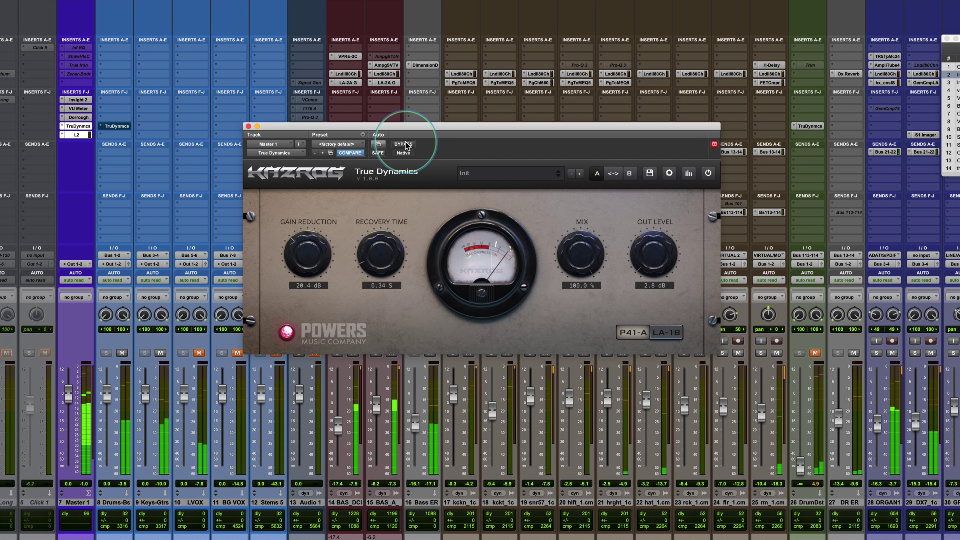
left_click(405, 144)
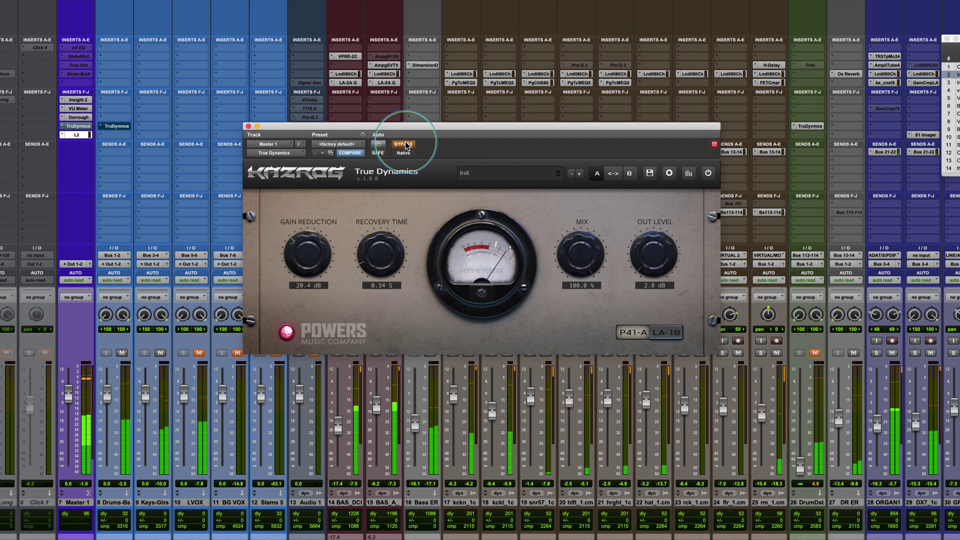
left_click(405, 144)
Trim Out Level through 2.7 and 2.5 dB down to 2.3 dB, checking against bypass between adjustments.
left_click_drag(648, 257, 648, 261)
left_click(403, 144)
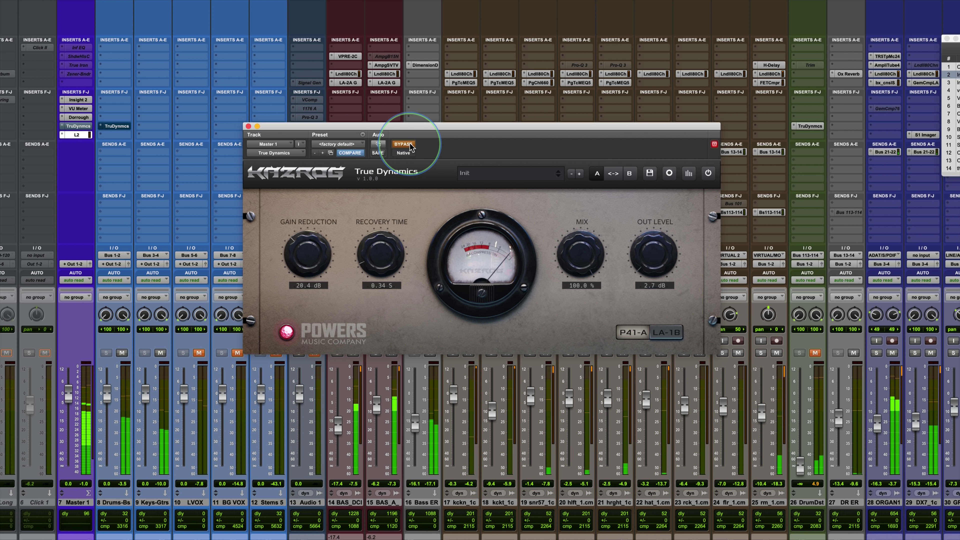
left_click(403, 144)
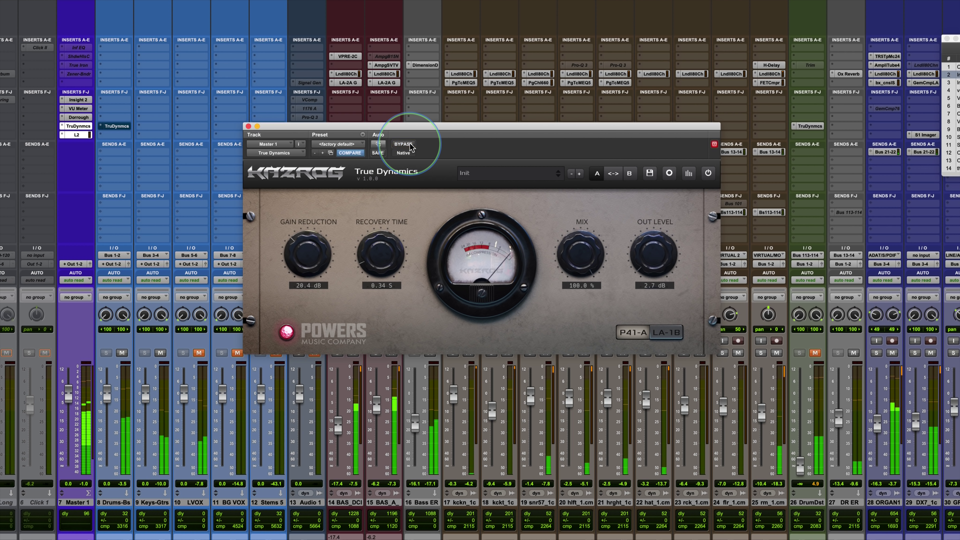
left_click_drag(629, 273, 651, 267)
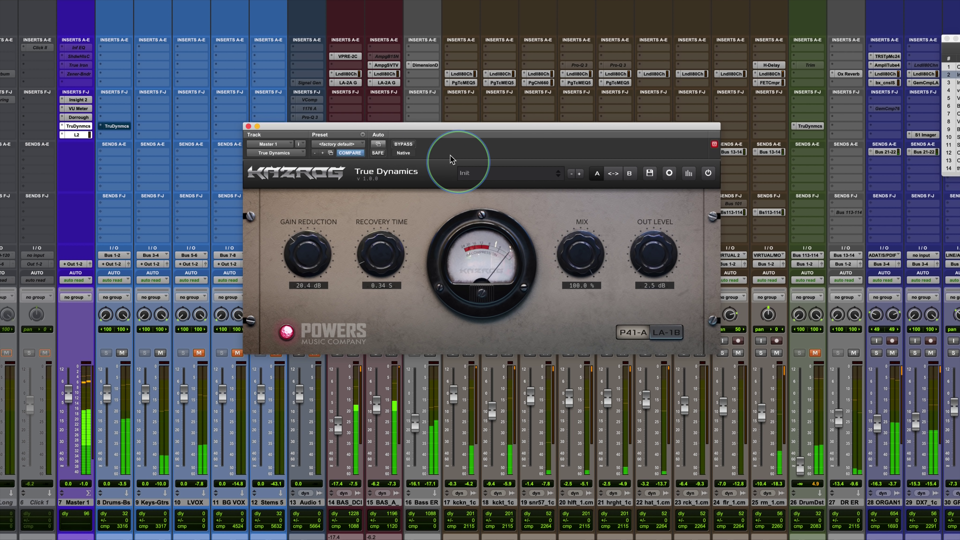
left_click(403, 144)
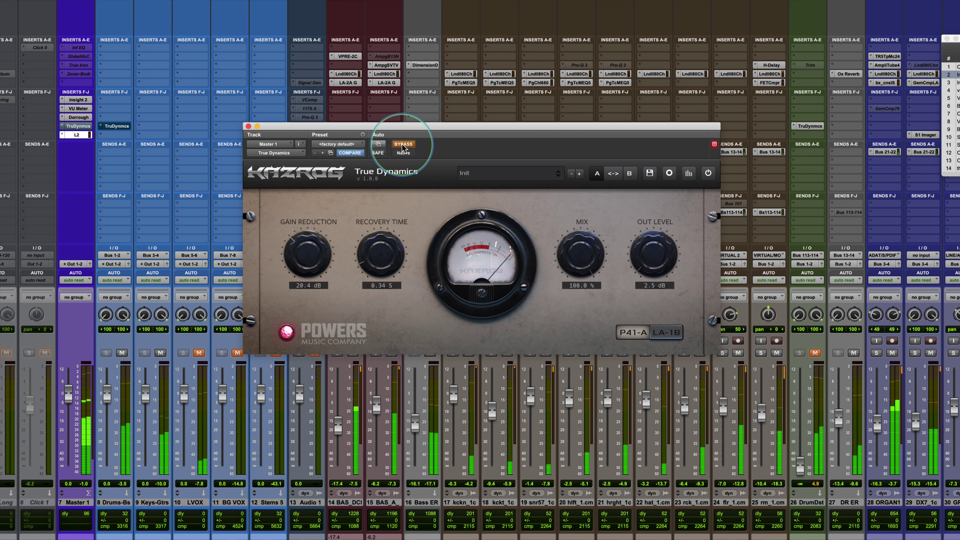
left_click(403, 145)
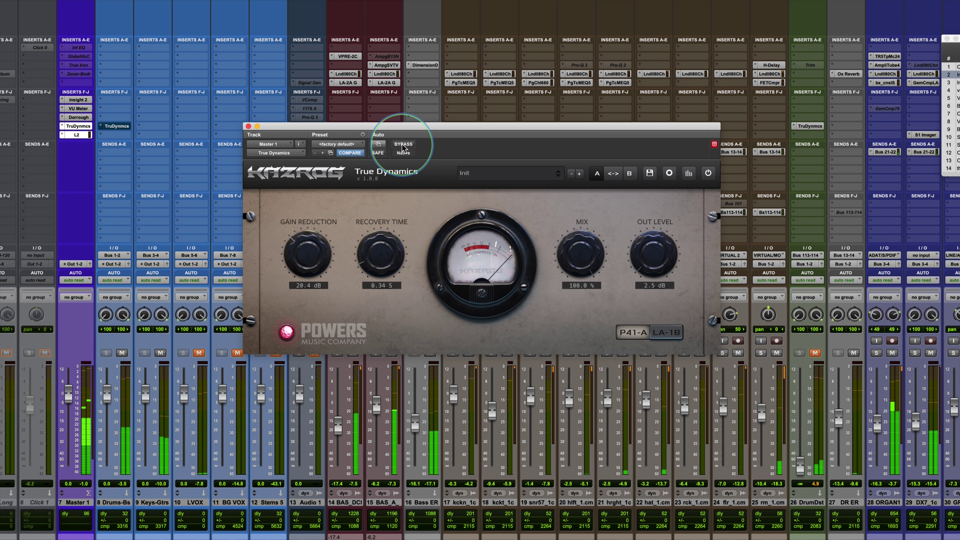
left_click_drag(656, 265, 657, 270)
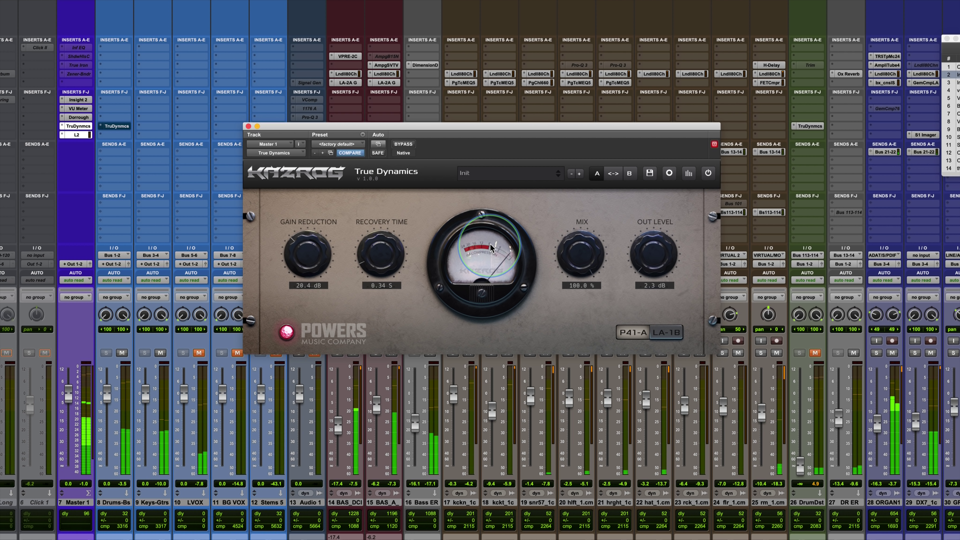
Examine the sidechain high-pass and low-pass filters and the plug-in's oversampling settings.
left_click(689, 174)
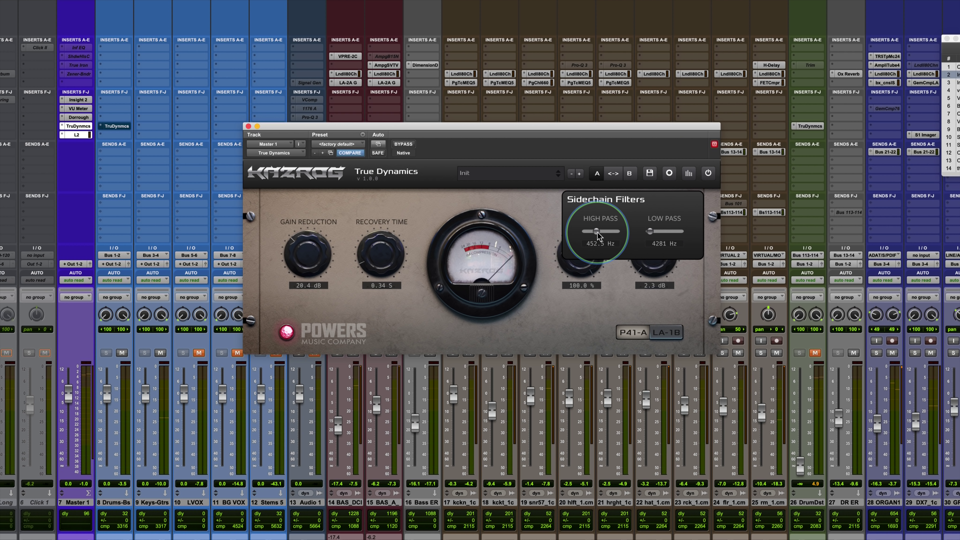
left_click_drag(598, 236, 596, 238)
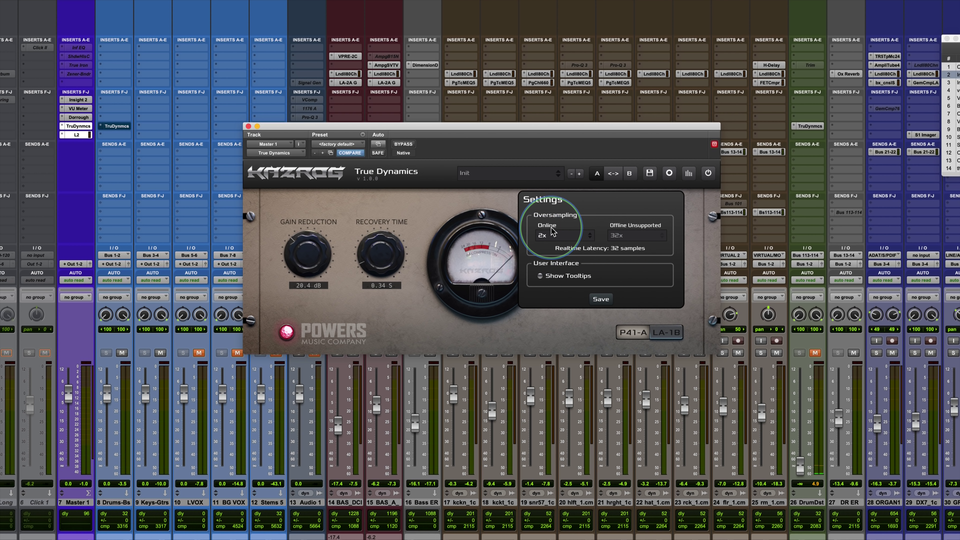
left_click(668, 173)
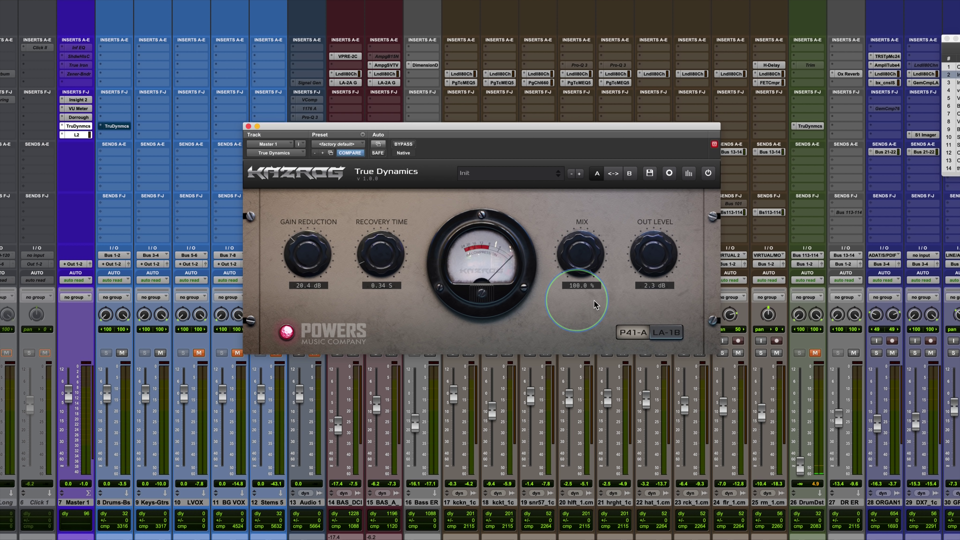
Audition the LA-1B model and set it up in comparison slot B with Gain Reduction 21.0 dB and Out Level 2.5 dB.
left_click(665, 335)
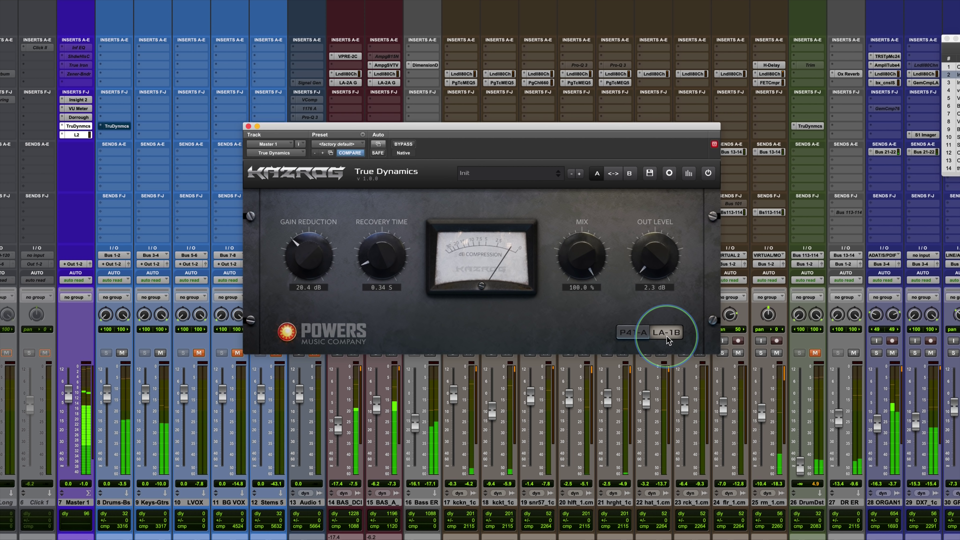
left_click(634, 334)
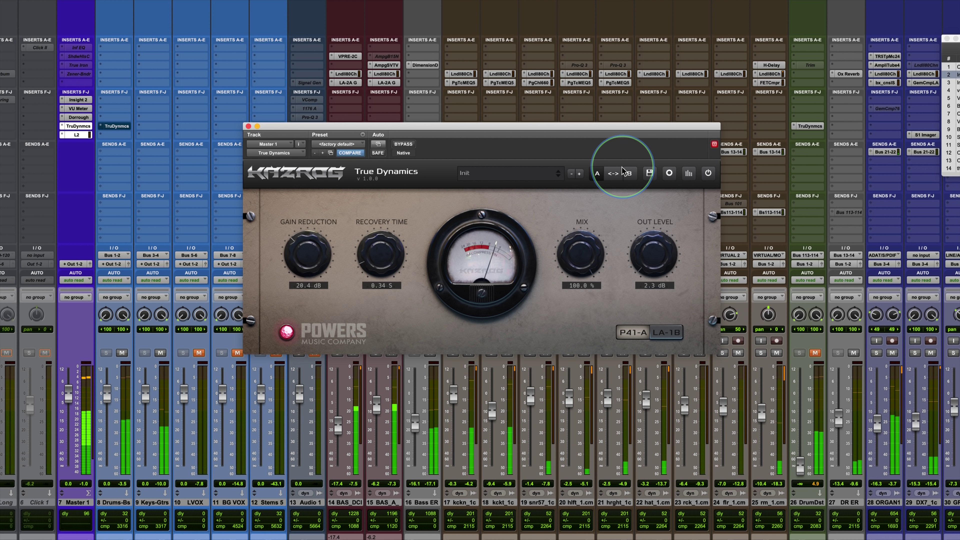
left_click(627, 173)
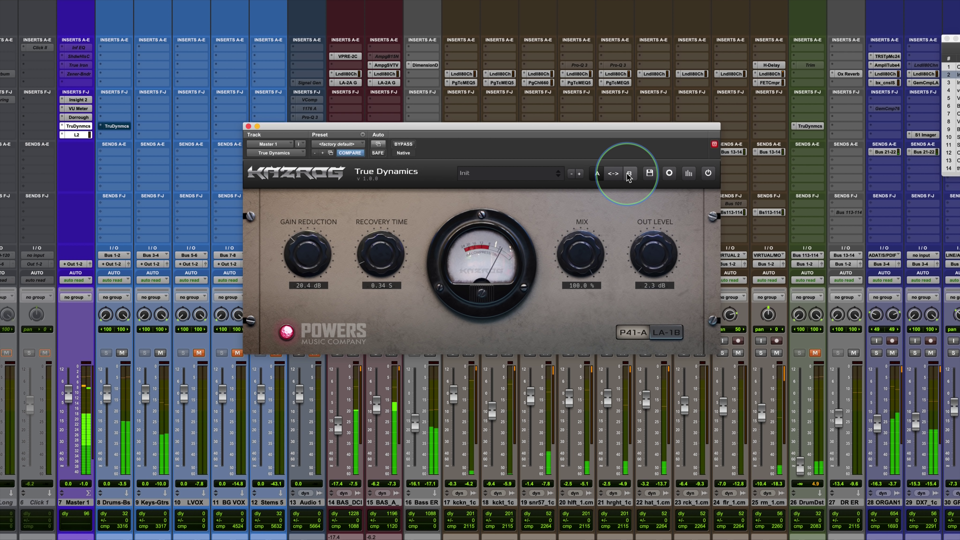
left_click(666, 333)
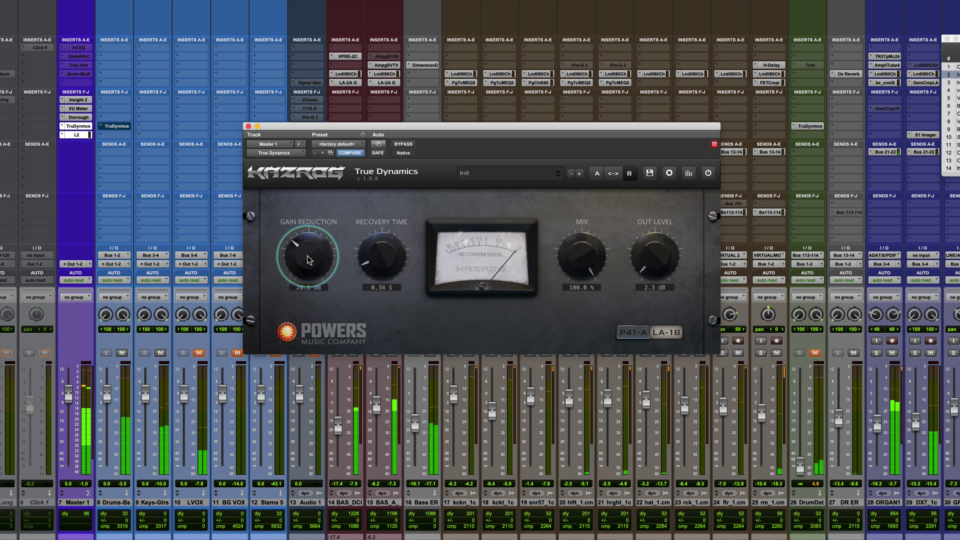
left_click_drag(308, 259, 311, 255)
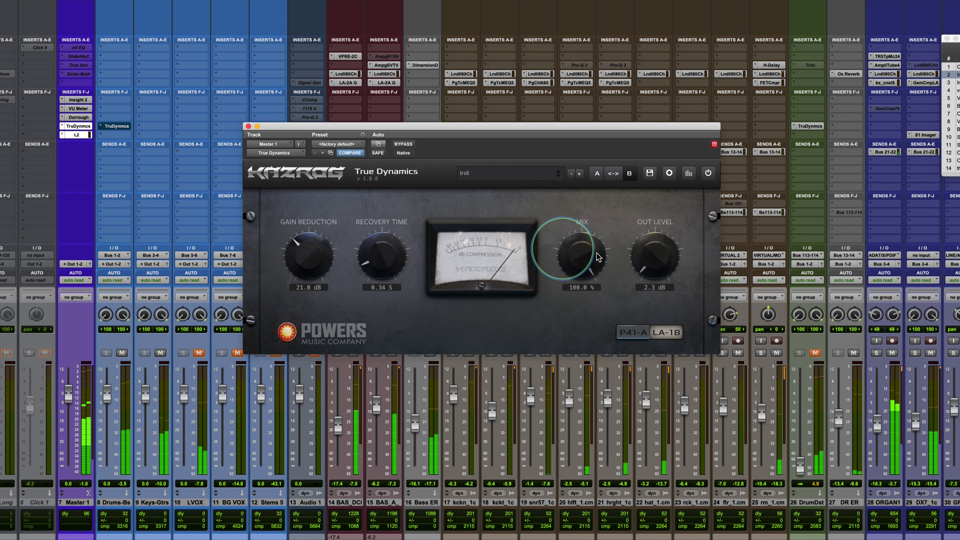
left_click_drag(647, 272, 648, 270)
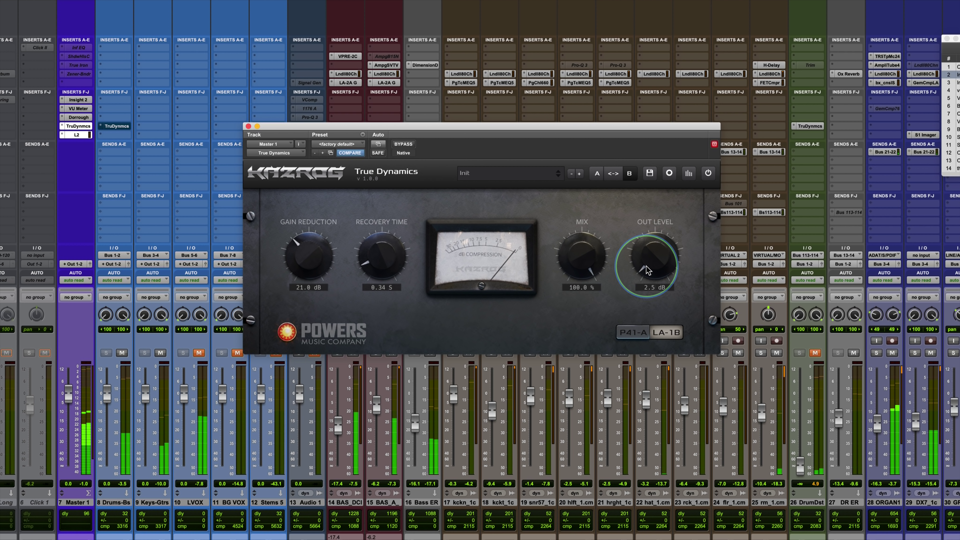
Compare slot B against slot A during playback and lower slot B's Out Level to 1.7 dB.
left_click(596, 174)
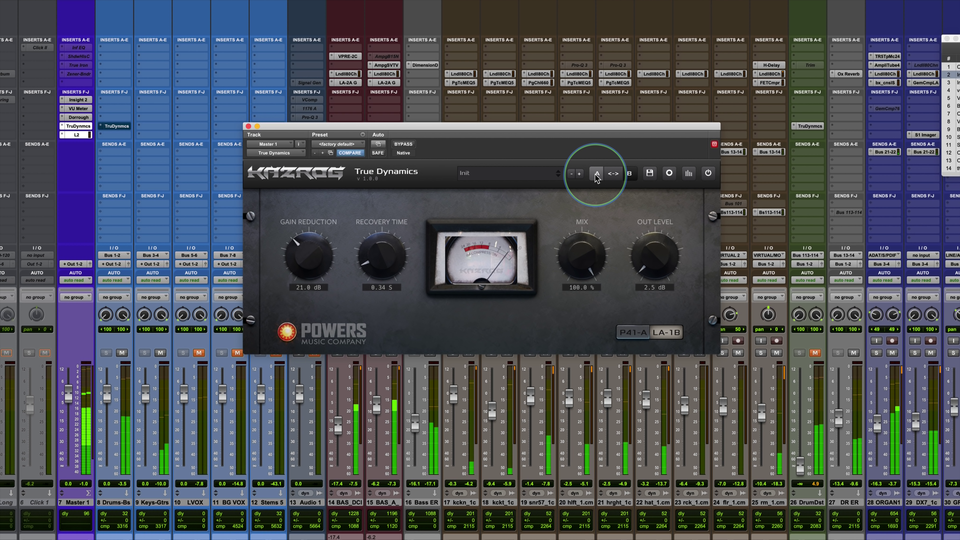
left_click(631, 175)
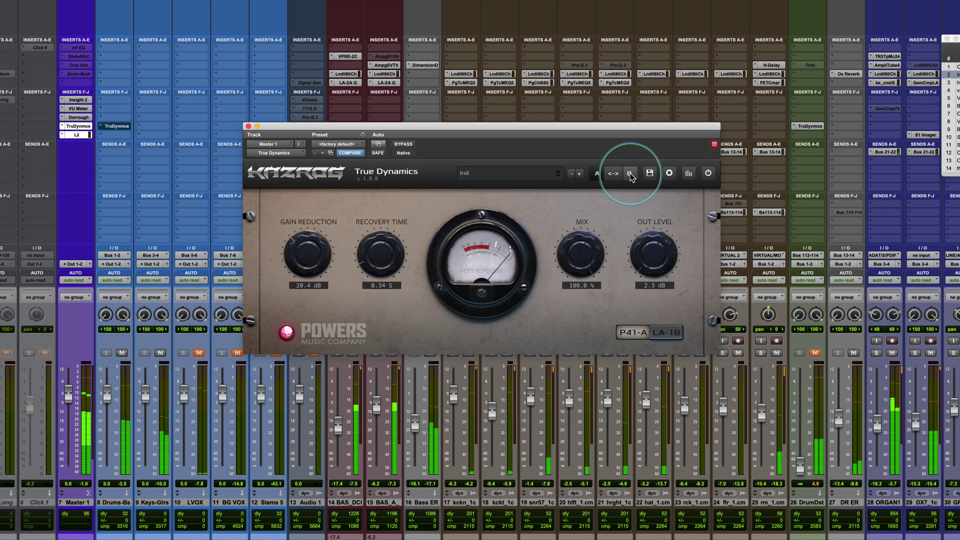
left_click(653, 268)
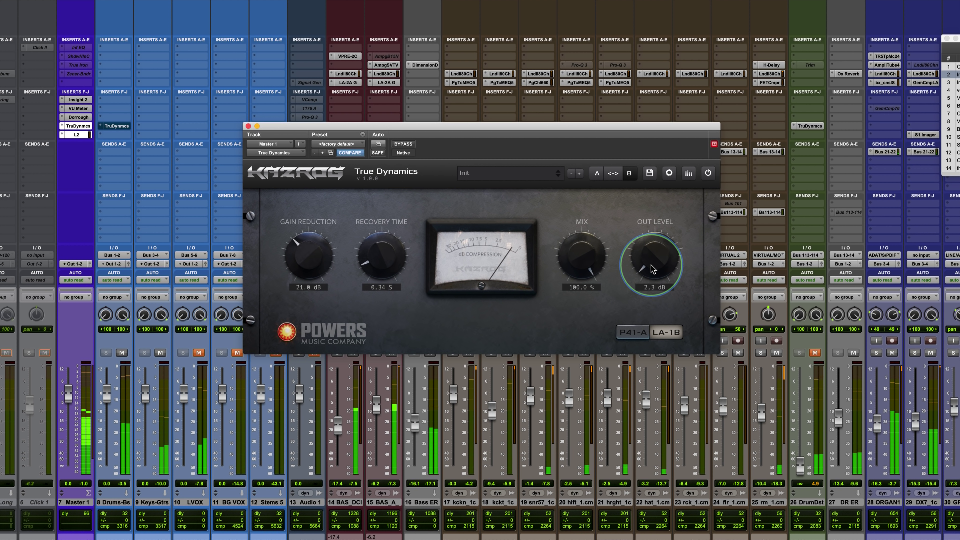
left_click_drag(653, 270, 652, 270)
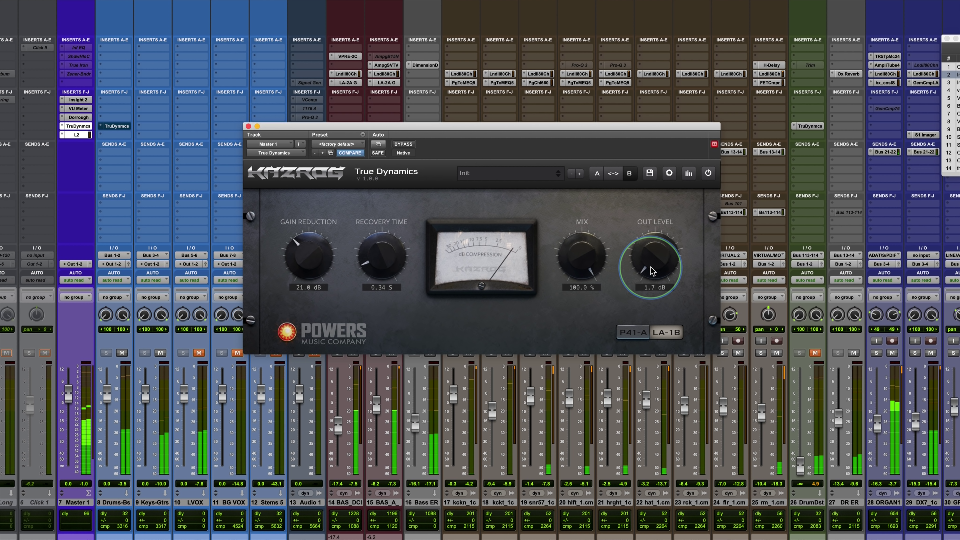
Switch repeatedly between slots A and B to compare the P41-A and LA-1B models, ending on slot A.
left_click(596, 174)
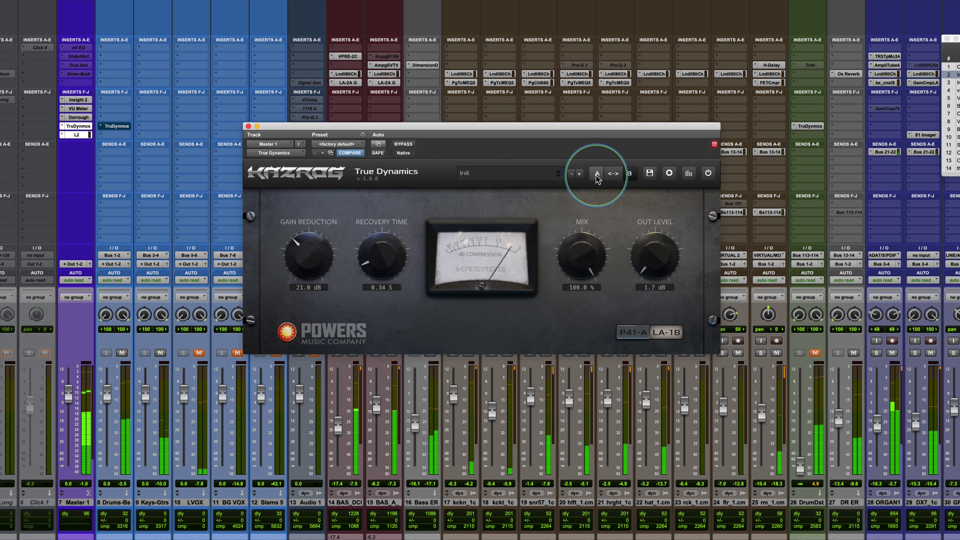
left_click(596, 174)
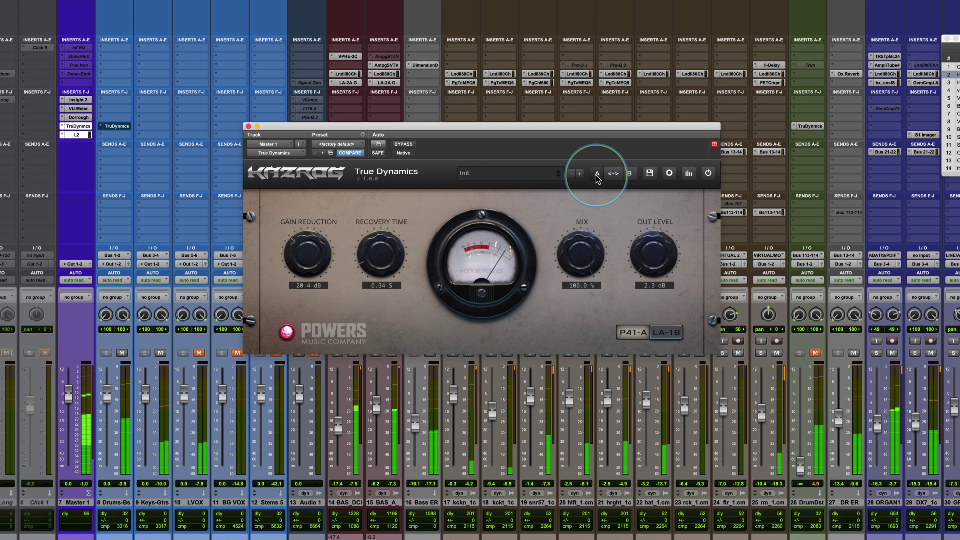
left_click(633, 177)
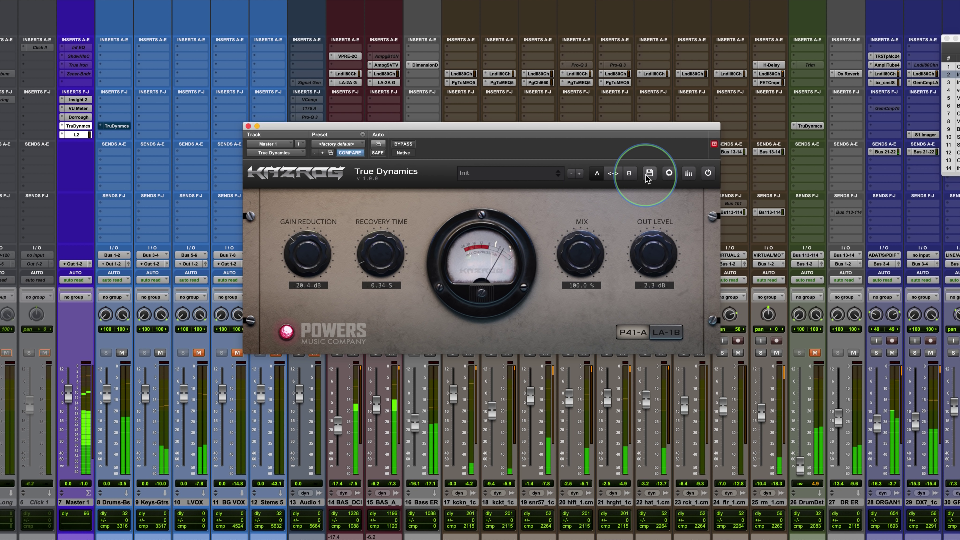
left_click(629, 174)
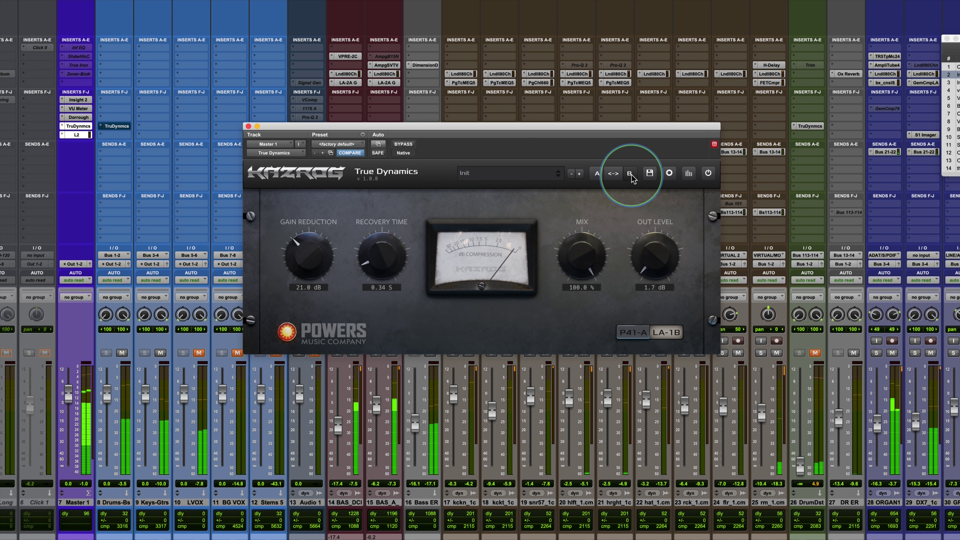
left_click(597, 174)
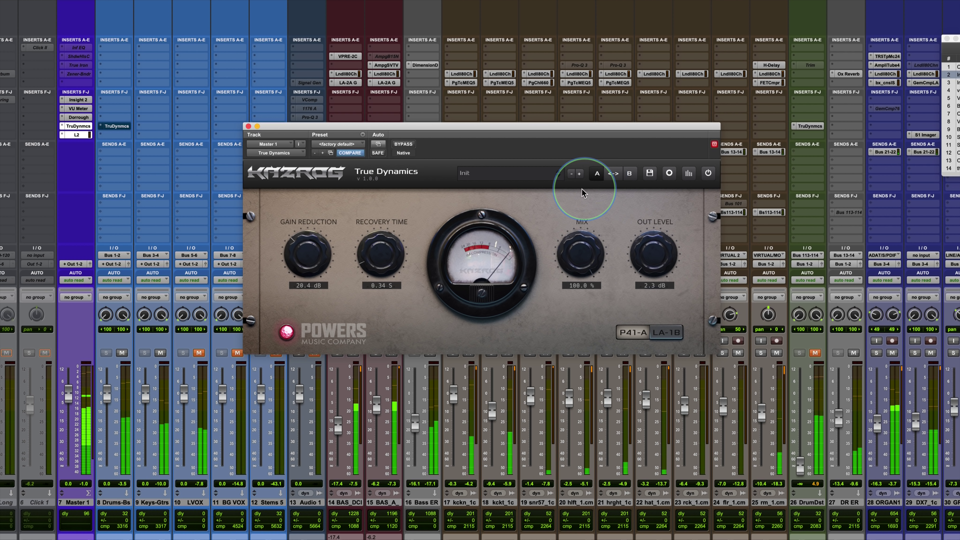
left_click(630, 174)
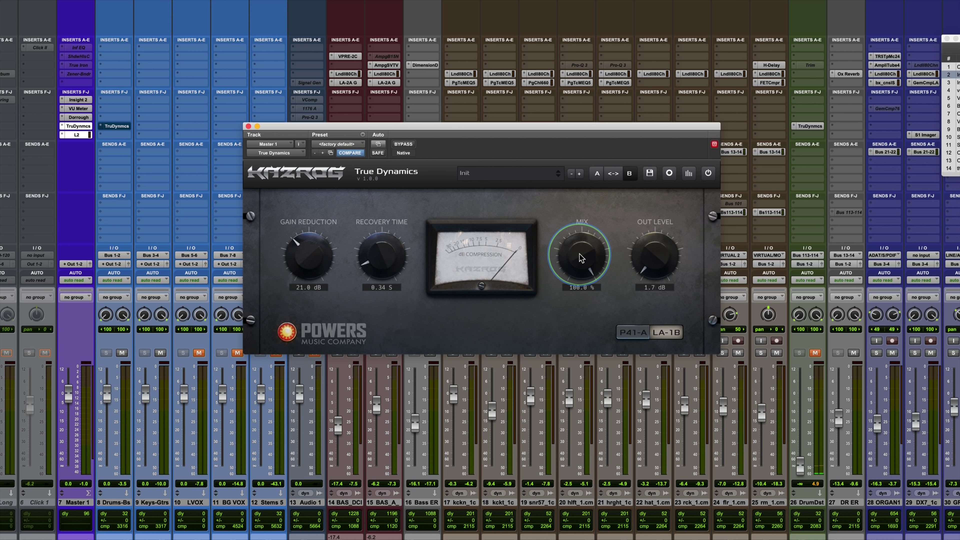
left_click(597, 174)
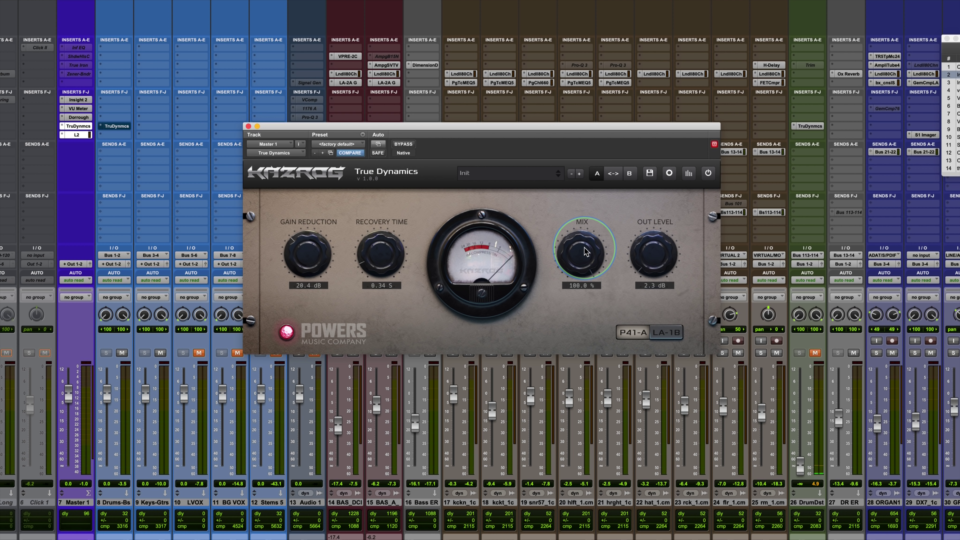
Push slot A to 60.0 dB Gain Reduction at 100.0 % Mix, with Recovery Time 0.10 S and Out Level 36.6 dB.
left_click_drag(585, 251, 562, 347)
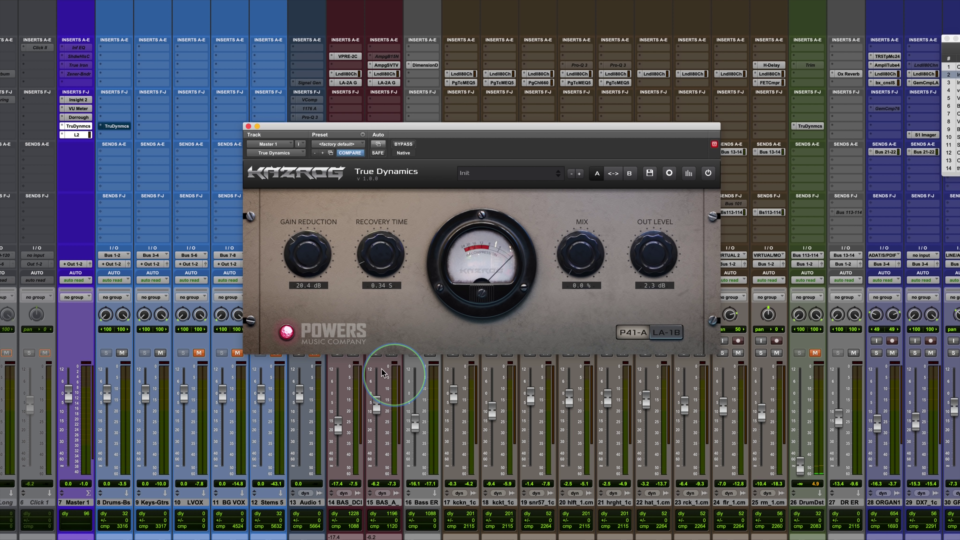
left_click_drag(299, 261, 313, 46)
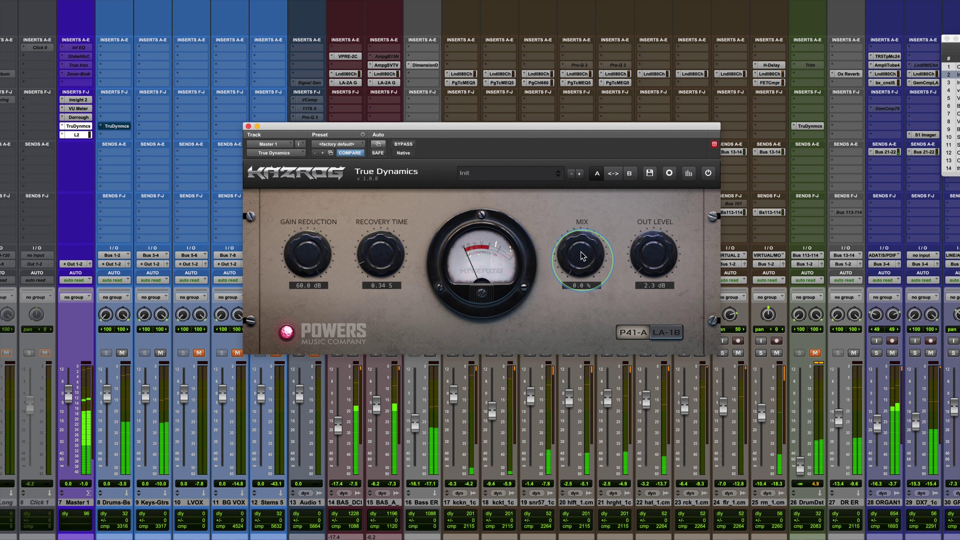
left_click_drag(581, 256, 600, 145)
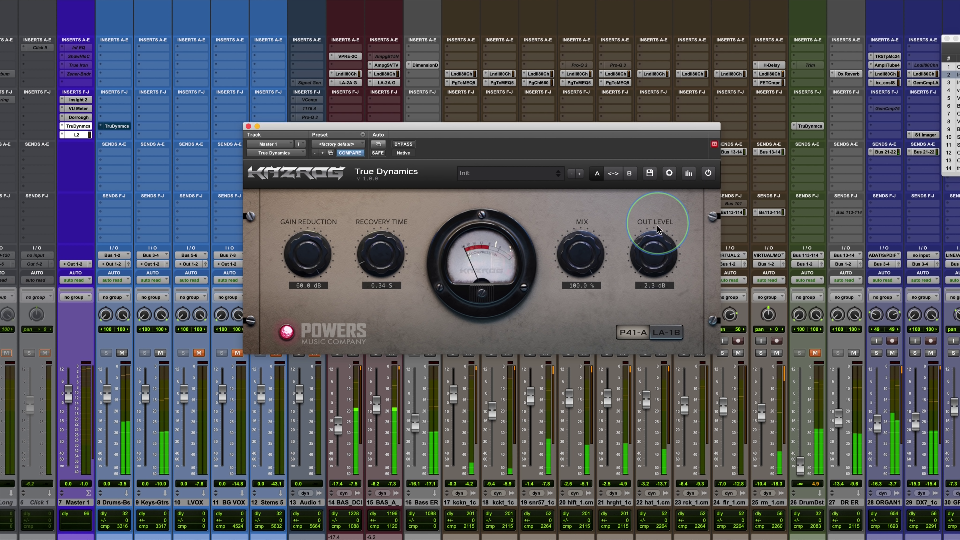
left_click_drag(657, 228, 657, 118)
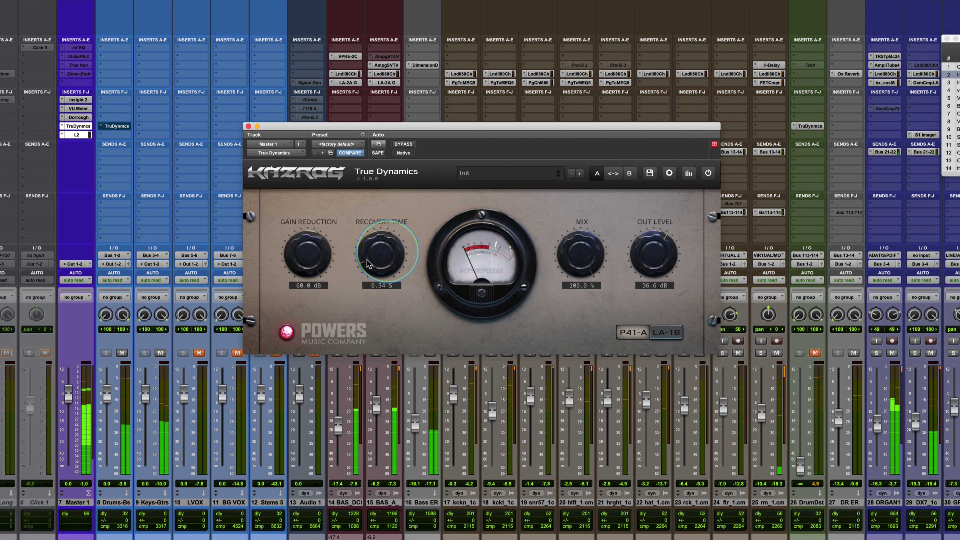
left_click_drag(368, 263, 374, 297)
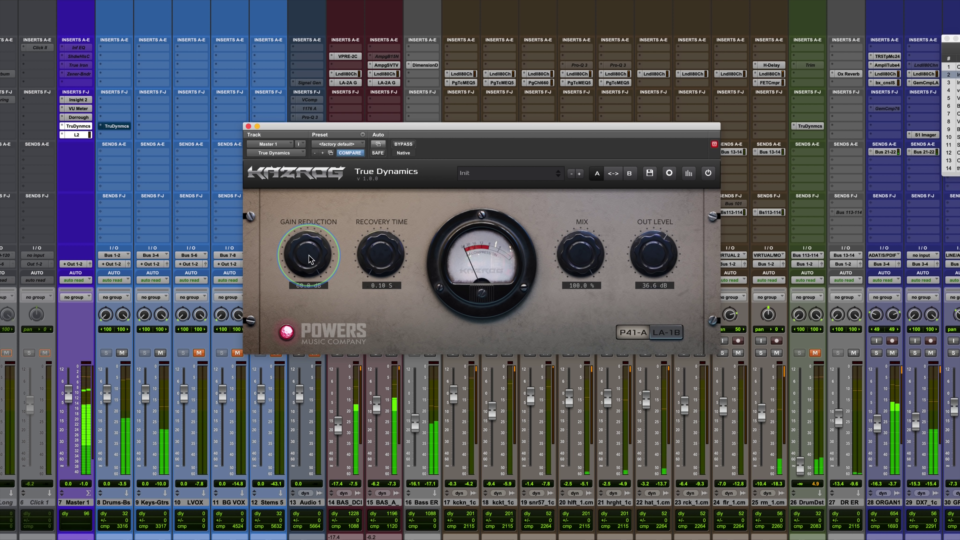
Set slot A's Gain Reduction to 51.2 dB, Recovery Time to 2.10 S and Out Level to 30.7 dB.
left_click_drag(310, 260, 305, 283)
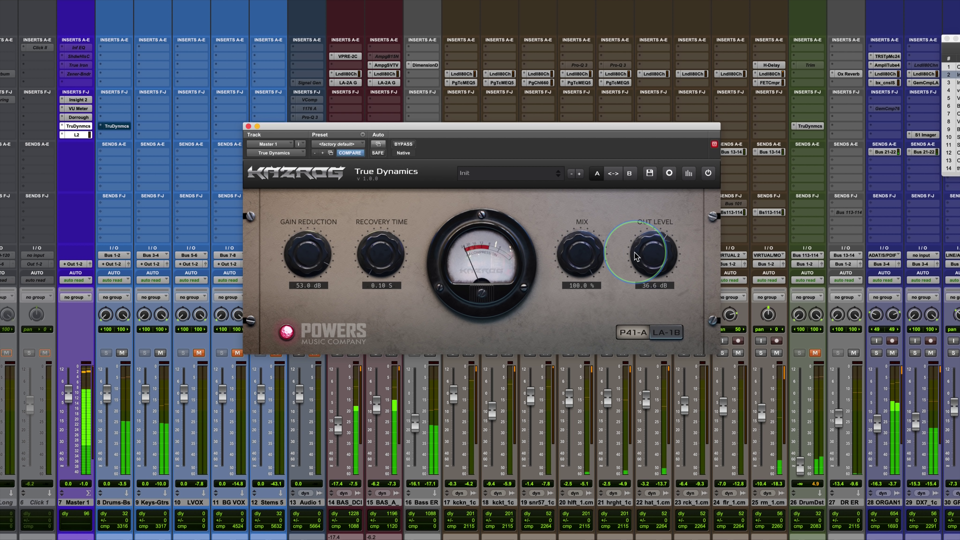
left_click_drag(635, 257, 634, 275)
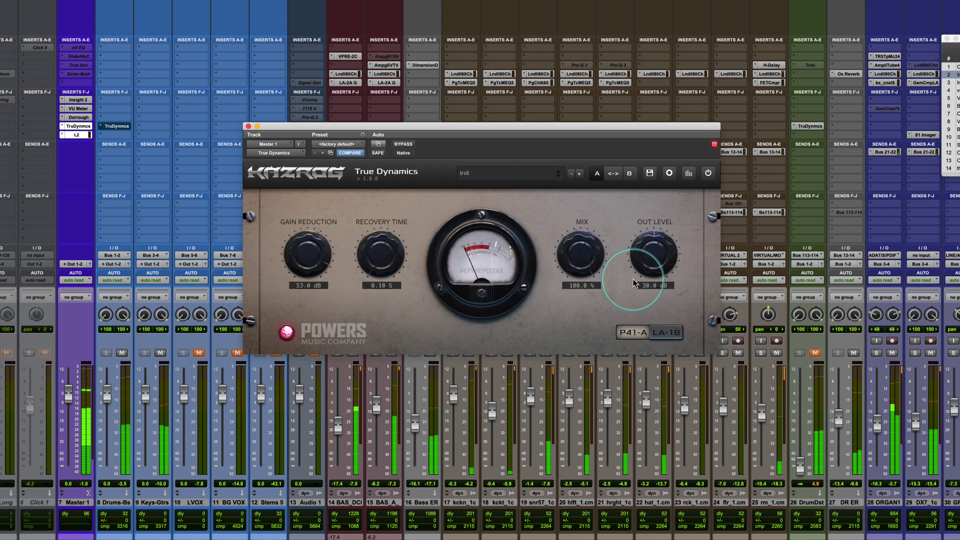
left_click_drag(308, 262, 311, 268)
left_click_drag(651, 262, 649, 270)
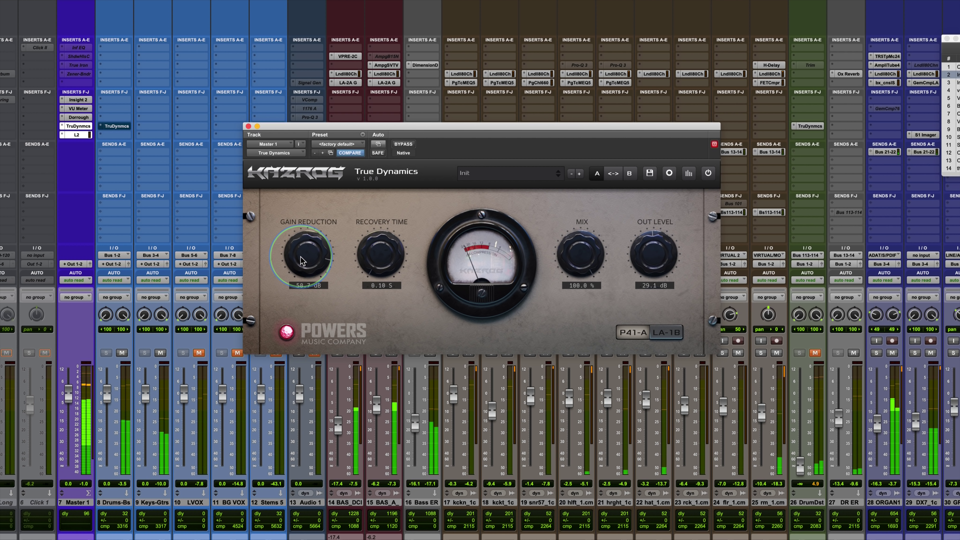
left_click_drag(301, 260, 305, 258)
left_click_drag(381, 256, 420, 34)
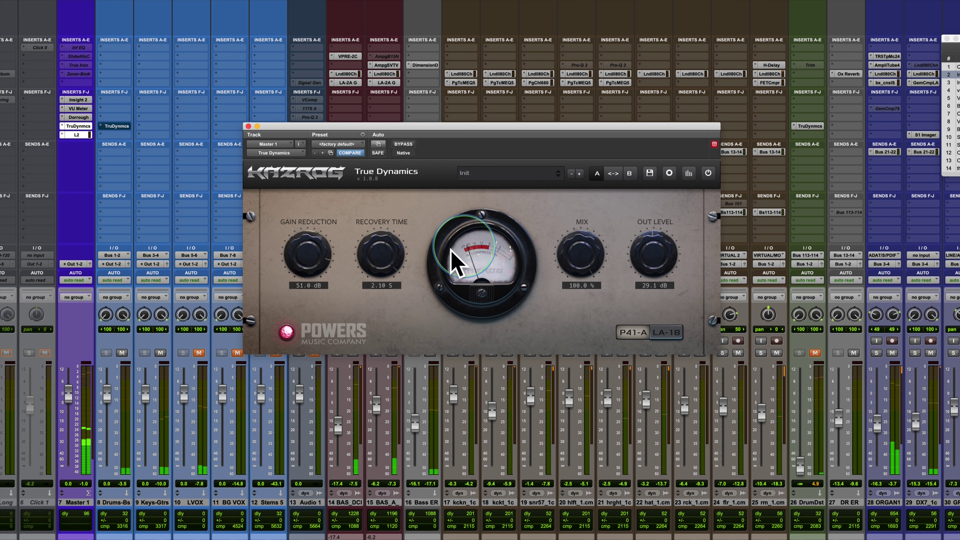
left_click_drag(304, 262, 306, 261)
left_click_drag(648, 261, 644, 249)
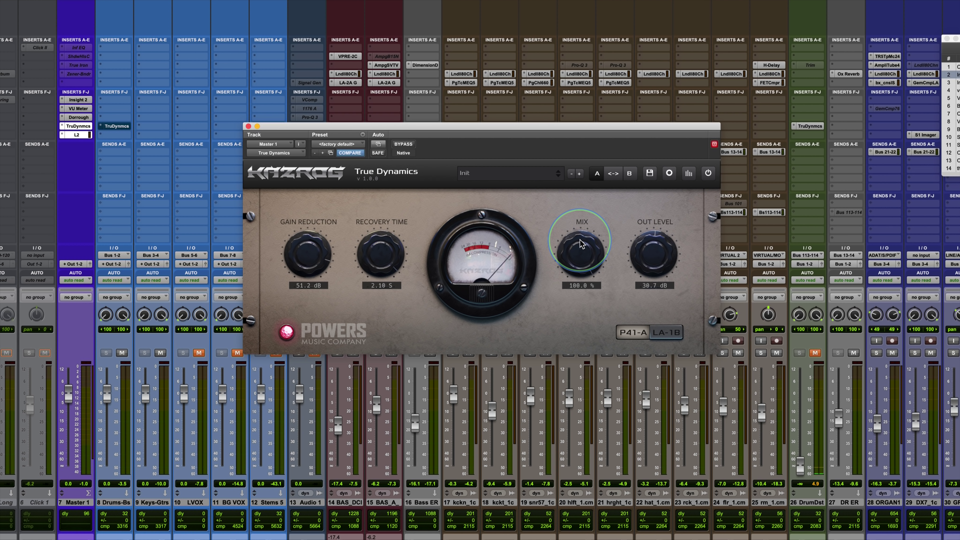
Start playback, blend the Mix down to 57.1 % and raise the Out Level to 32.3 dB.
key("space")
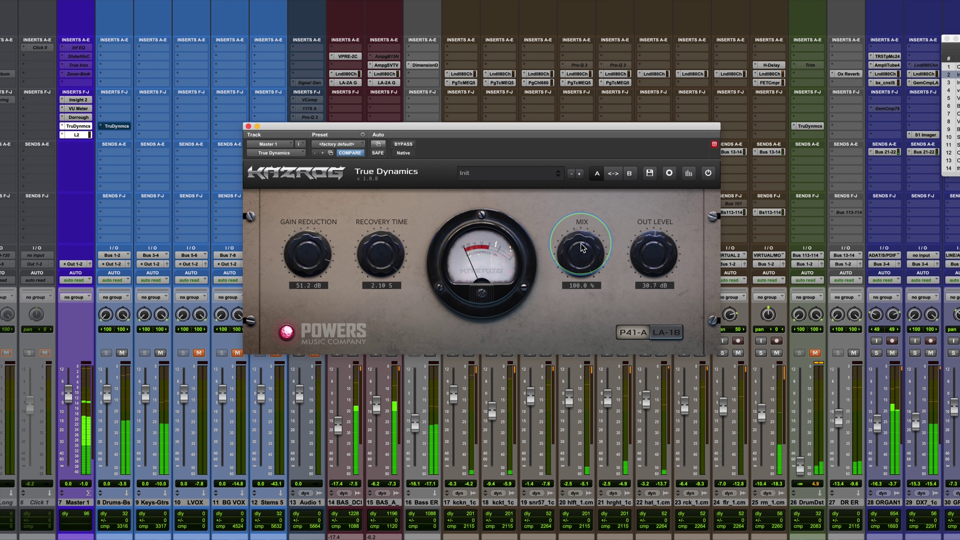
left_click_drag(582, 248, 571, 224)
left_click_drag(570, 205, 570, 192)
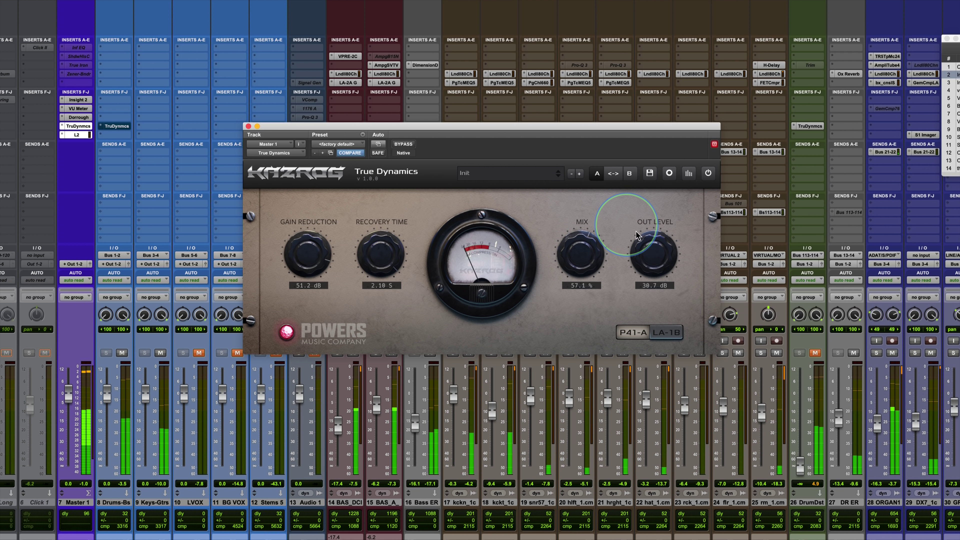
left_click_drag(650, 254, 650, 250)
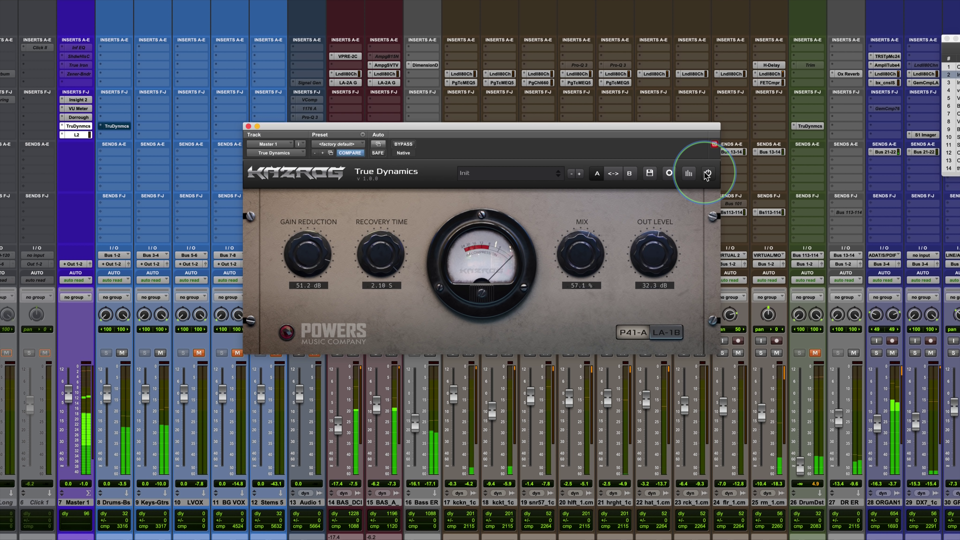
Level-match the compressor against its bypassed signal during playback, lowering the Out Level to 29.5 dB.
left_click(660, 253)
mouse_move(661, 252)
left_mouse_down()
mouse_move(647, 254)
mouse_move(656, 262)
left_mouse_up()
left_click(708, 172)
left_click(708, 172)
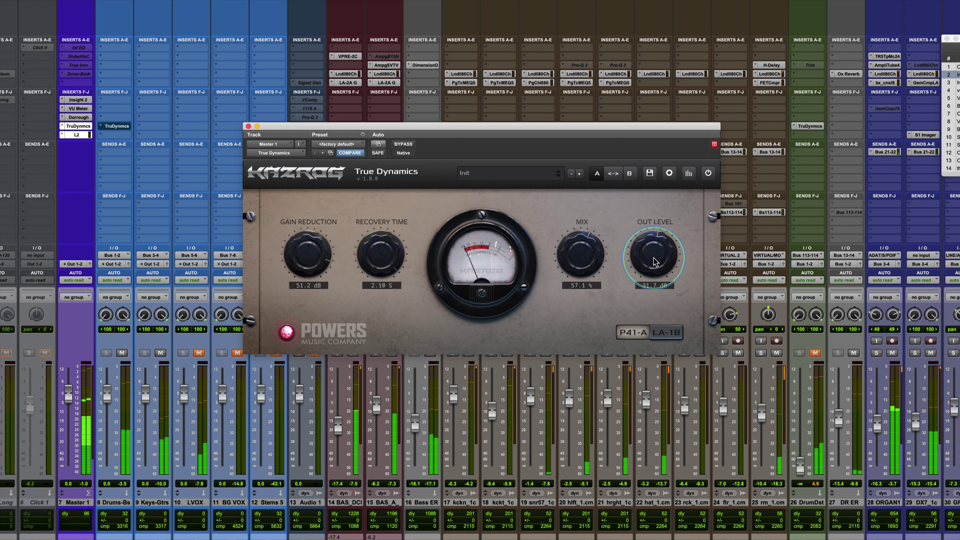
left_click(709, 173)
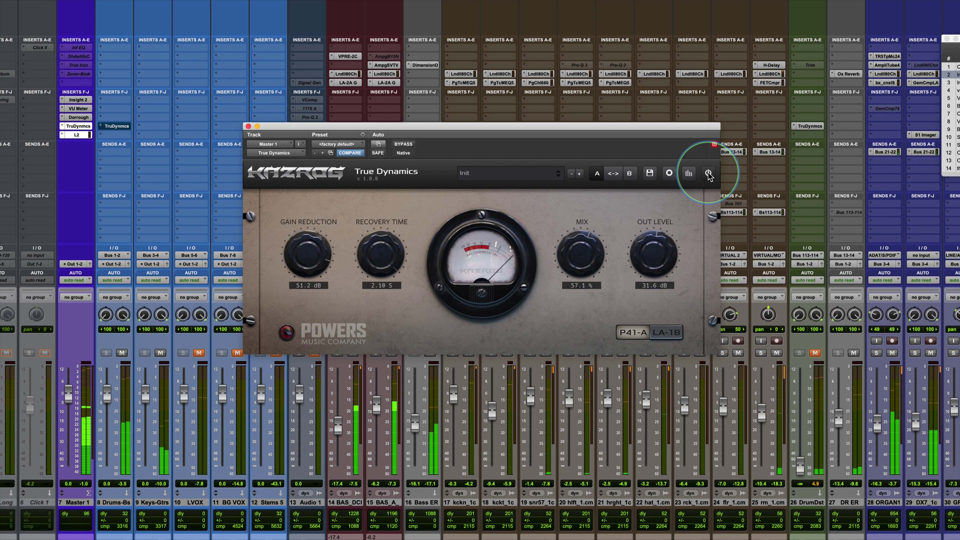
left_click(709, 173)
left_click_drag(654, 253, 650, 267)
Toggle the plug-in's own bypass to check the level match, and lower the Mix to 47.7 %.
left_click(707, 177)
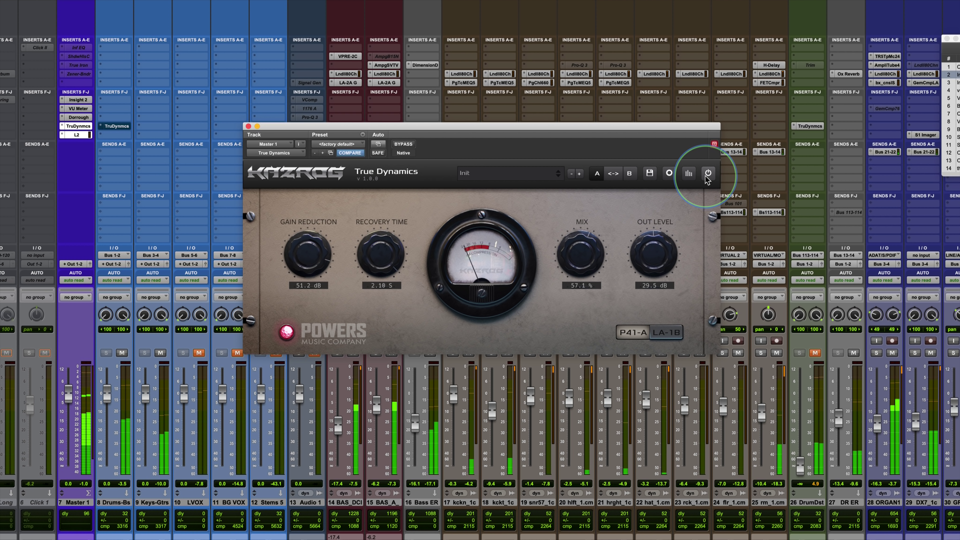
left_click(708, 177)
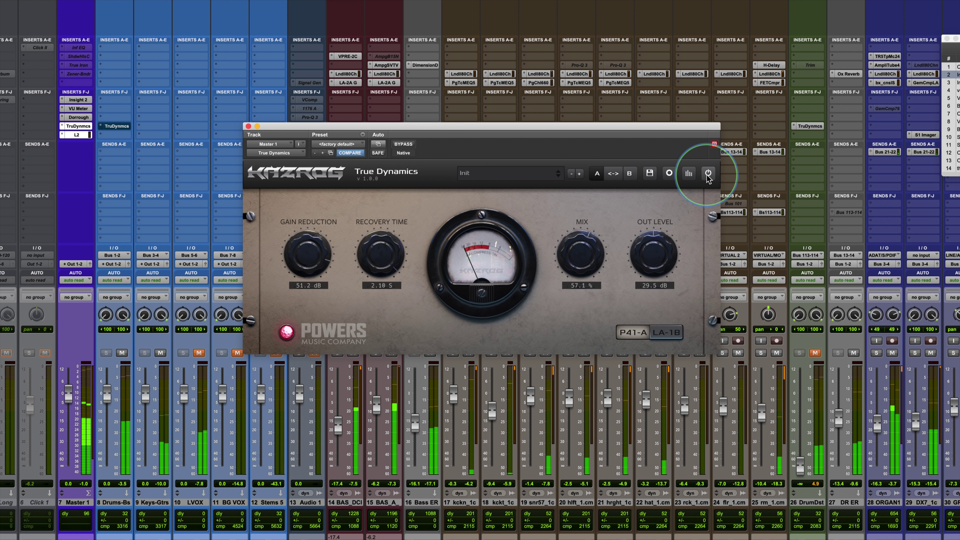
left_click(707, 176)
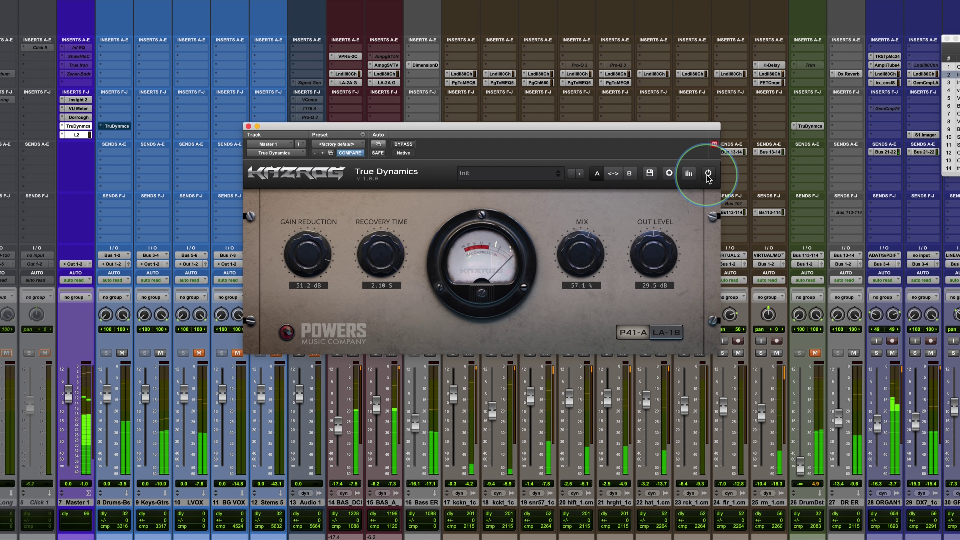
left_click(708, 177)
left_click_drag(577, 264, 575, 285)
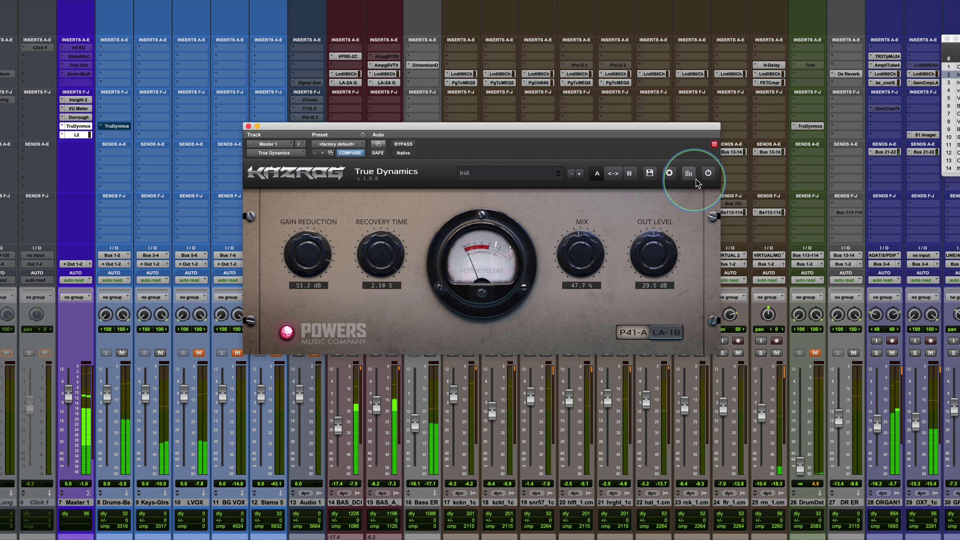
Compare the P41-A parallel compression with the bypassed signal several times, ending with the compressor active.
left_click(706, 174)
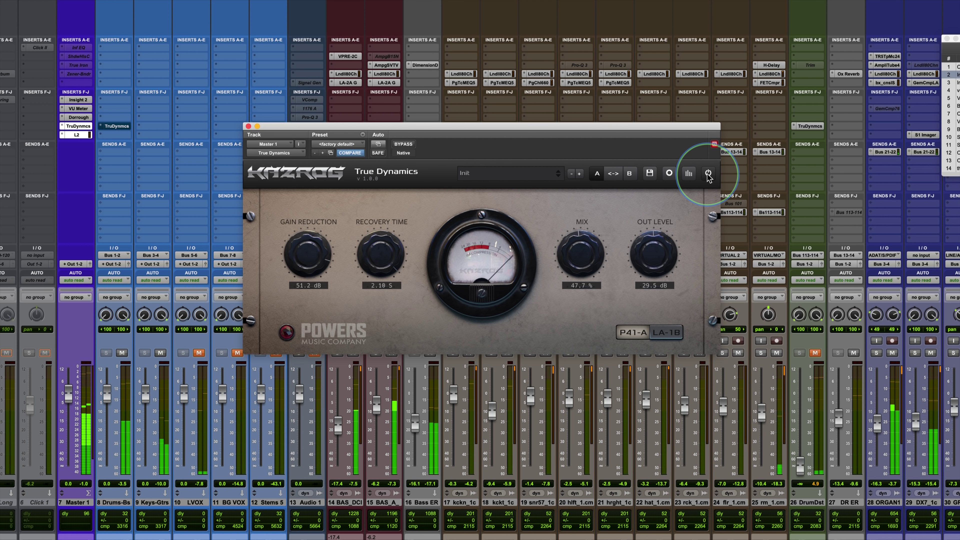
left_click(706, 174)
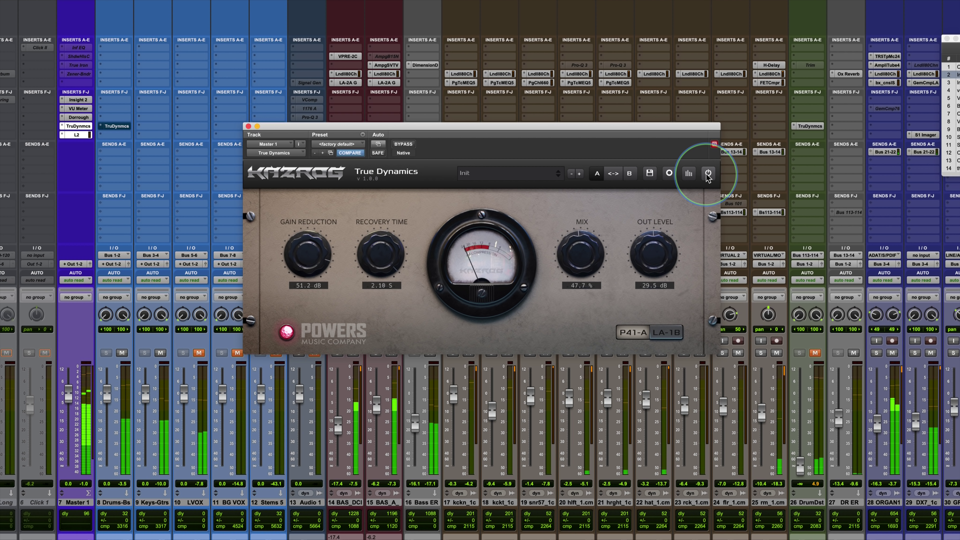
left_click(708, 174)
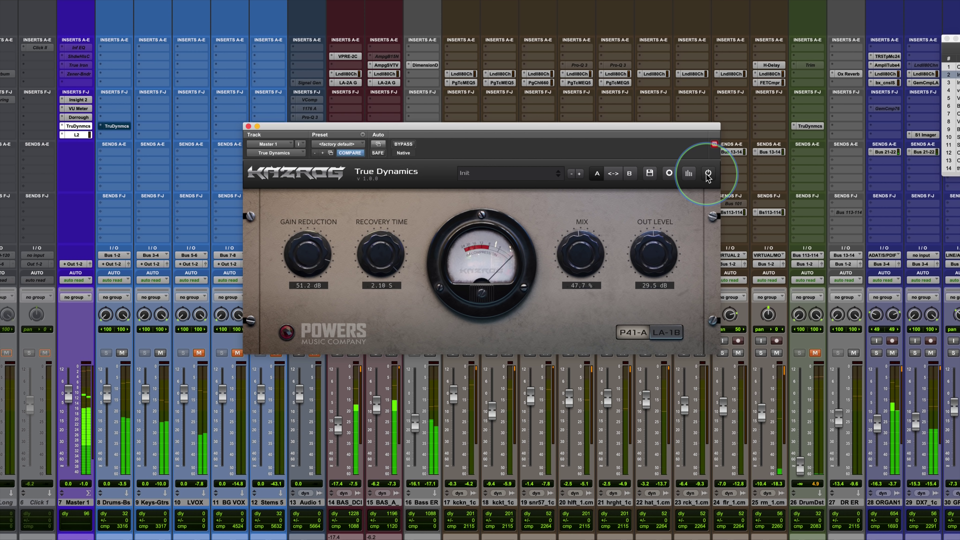
left_click(708, 175)
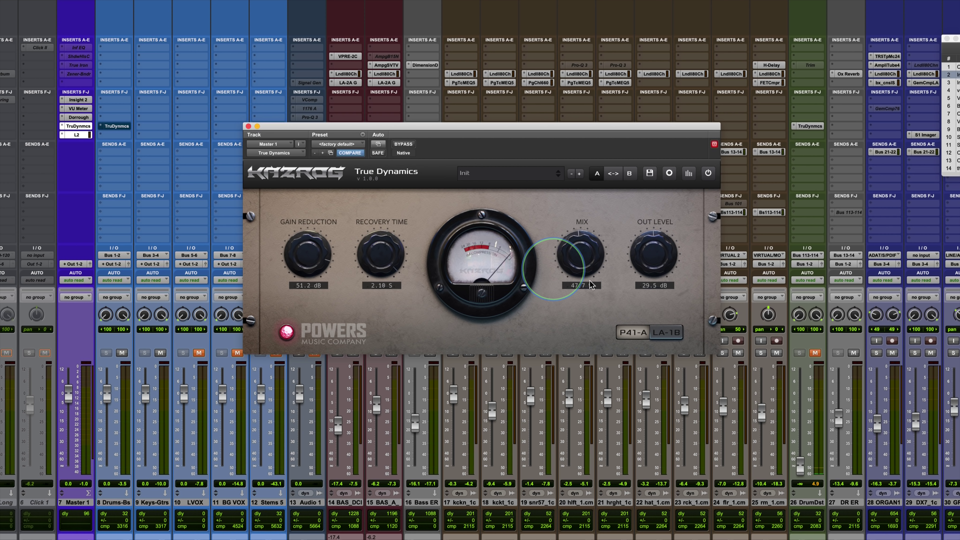
Switch slot A to the LA-1B model and compare it with the bypassed signal during playback.
left_click(665, 338)
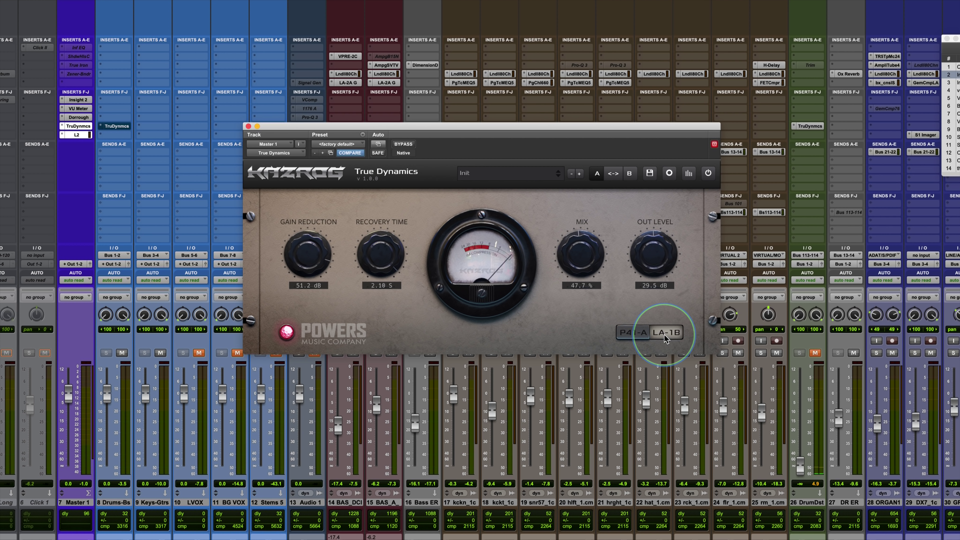
left_click(530, 325)
left_click(665, 337)
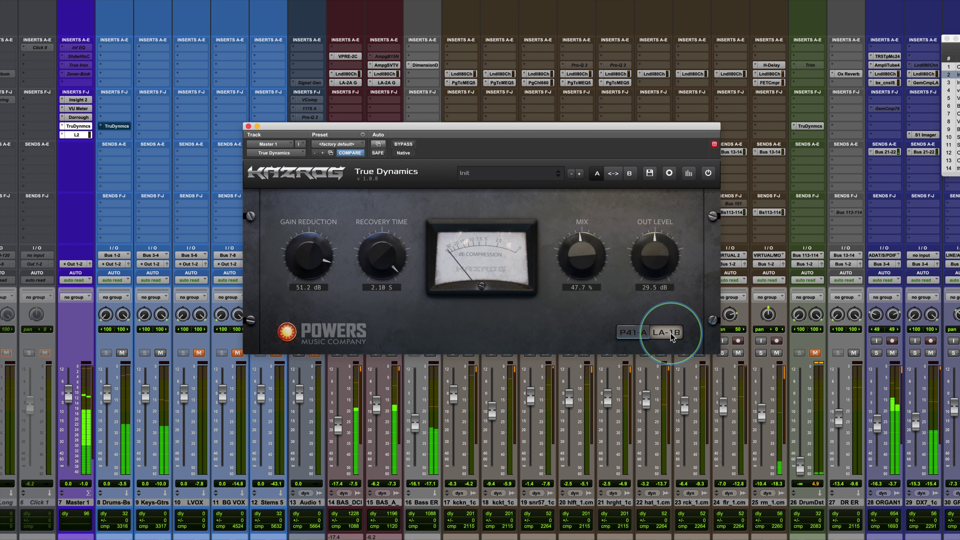
left_click(708, 174)
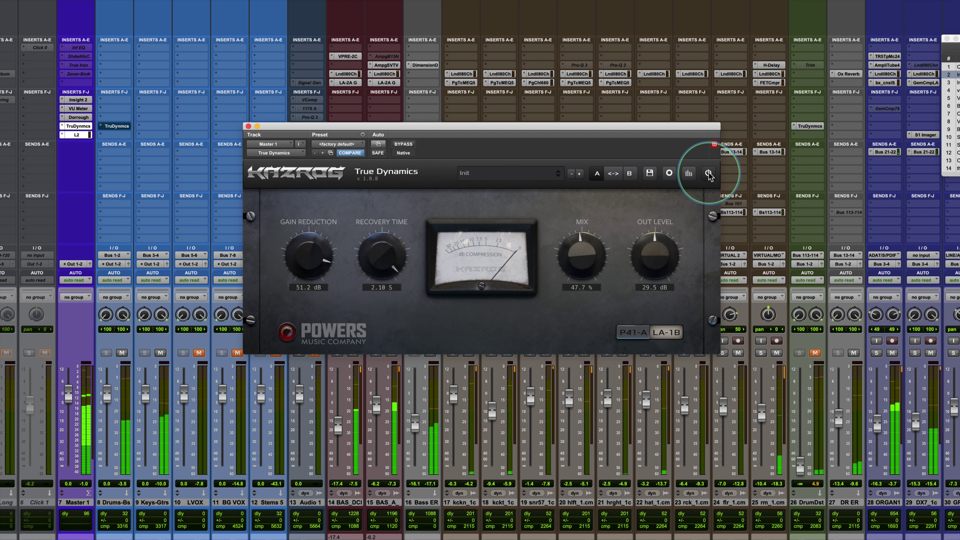
left_click(708, 173)
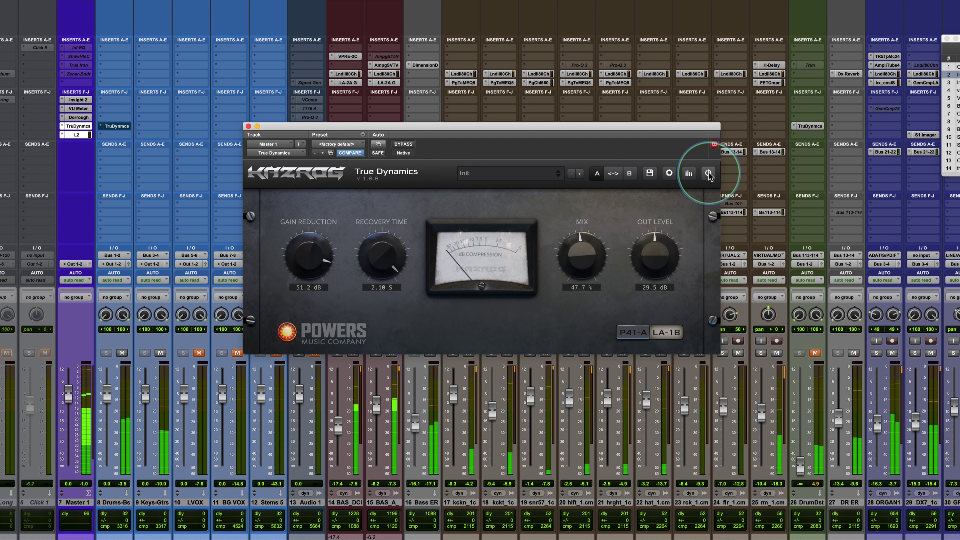
Compare the P41-A model with LA-1B at the same settings, ending on LA-1B.
left_click(640, 314)
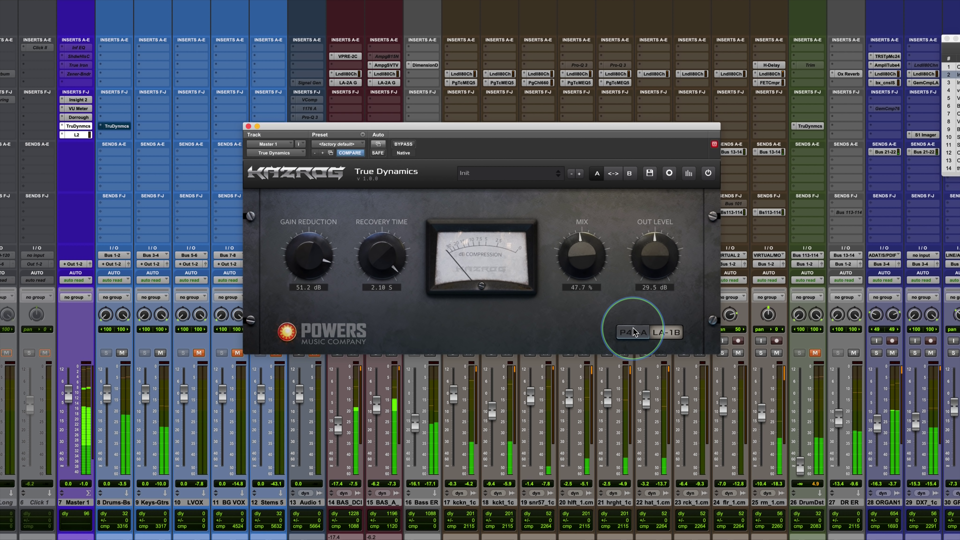
left_click(652, 332)
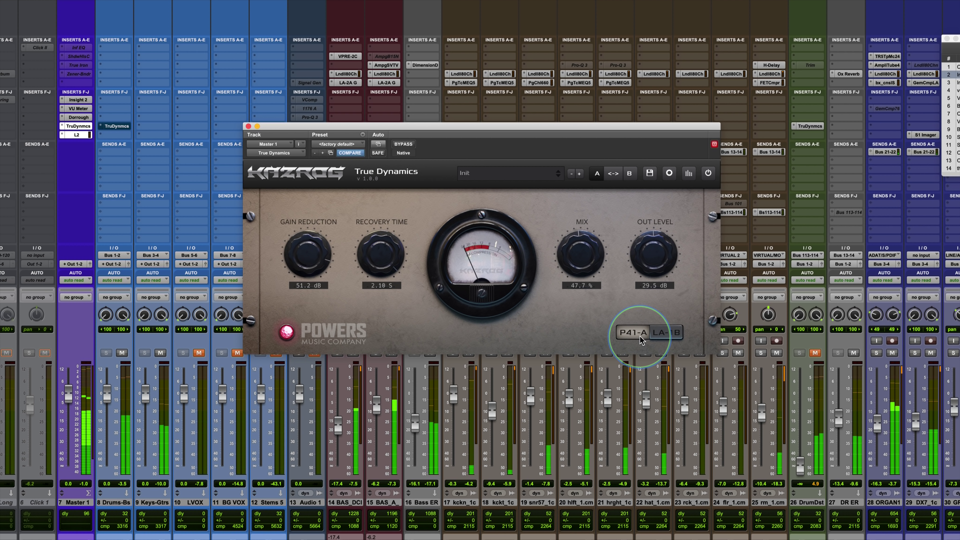
left_click(665, 333)
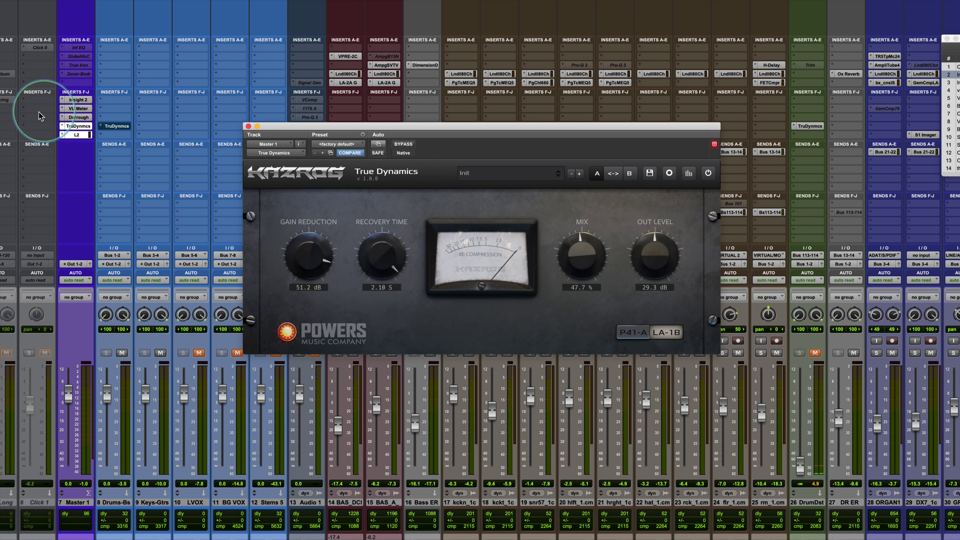
Bypass True Dynamics on Master 1 and make the True Dynamics insert on the Drums-Bs track inactive.
left_click(77, 126, "super")
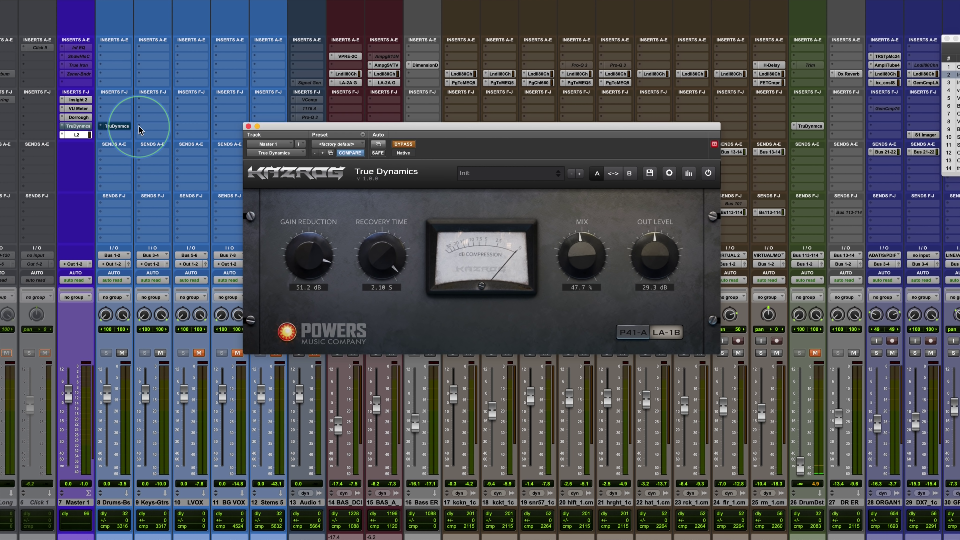
left_click(118, 127, "ctrl+super")
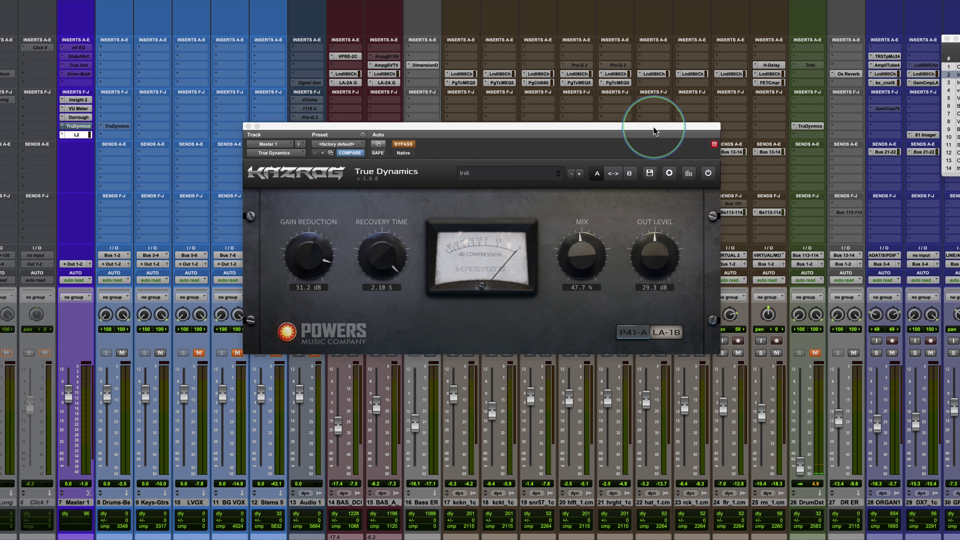
Open the True Dynamics insert on the Drum Dist track and unmute that track.
left_click_drag(654, 132, 513, 116)
left_click(809, 126)
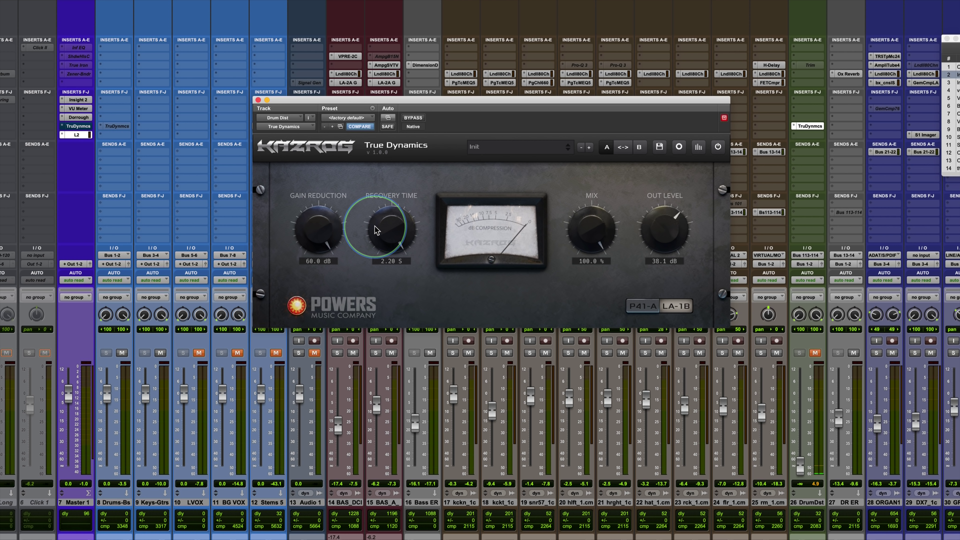
left_click(815, 352)
Mute the Keys-Gtrs, BAS_DCI and BAS_A tracks and start playback to hear the drums.
left_click(160, 352)
left_click(352, 352)
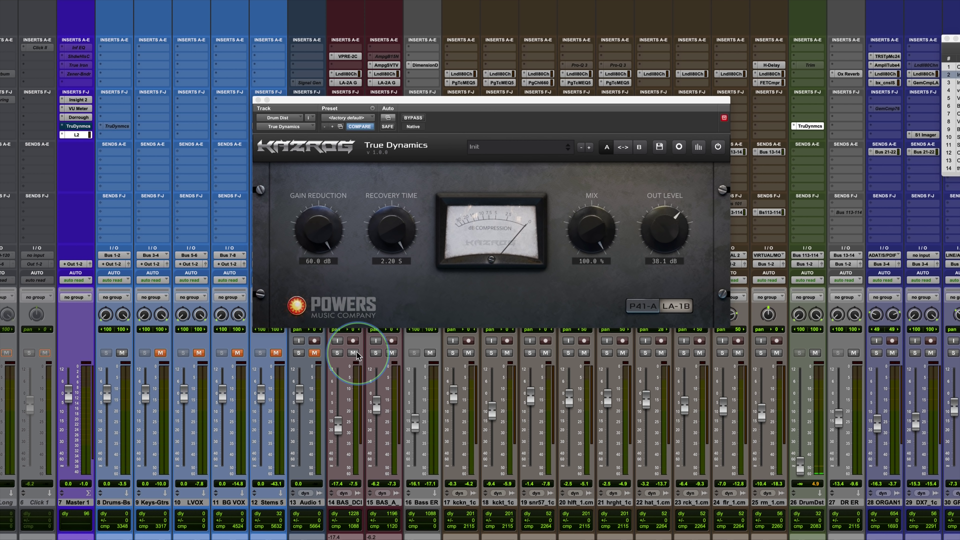
left_click(391, 352)
key("space")
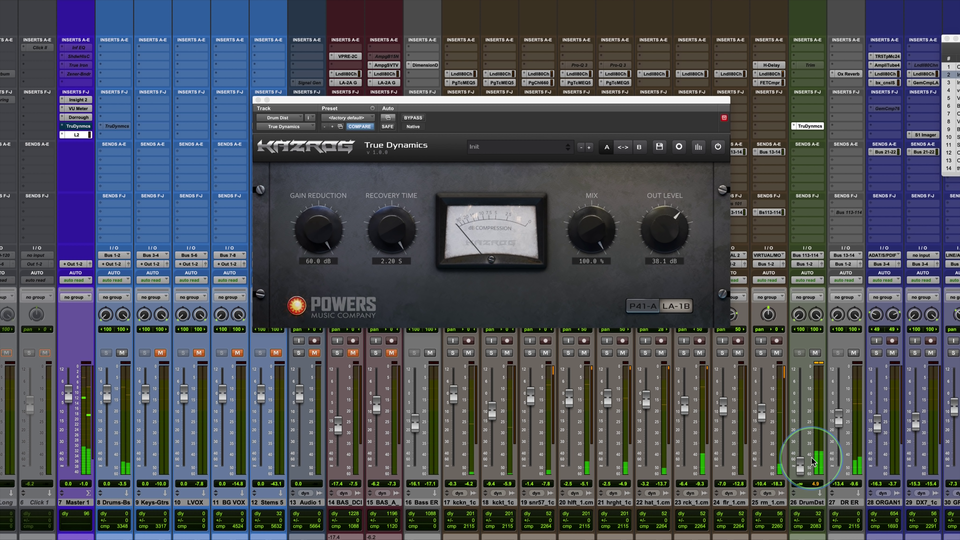
Set the Drum Dist track's True Dynamics recovery time to 0.10 s and raise the track fader to about -10.7 dB.
left_click_drag(800, 468, 801, 407)
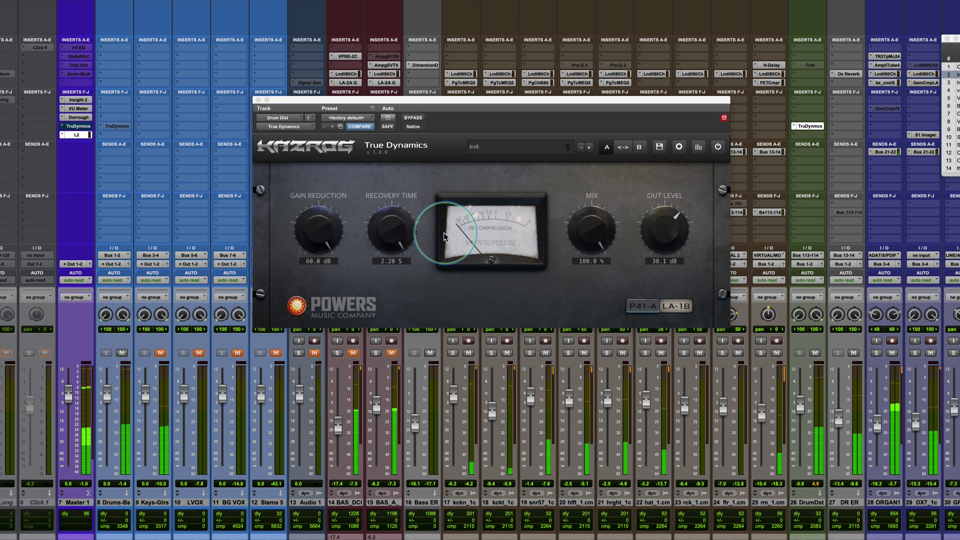
left_click(387, 264)
left_click_drag(387, 264, 369, 480)
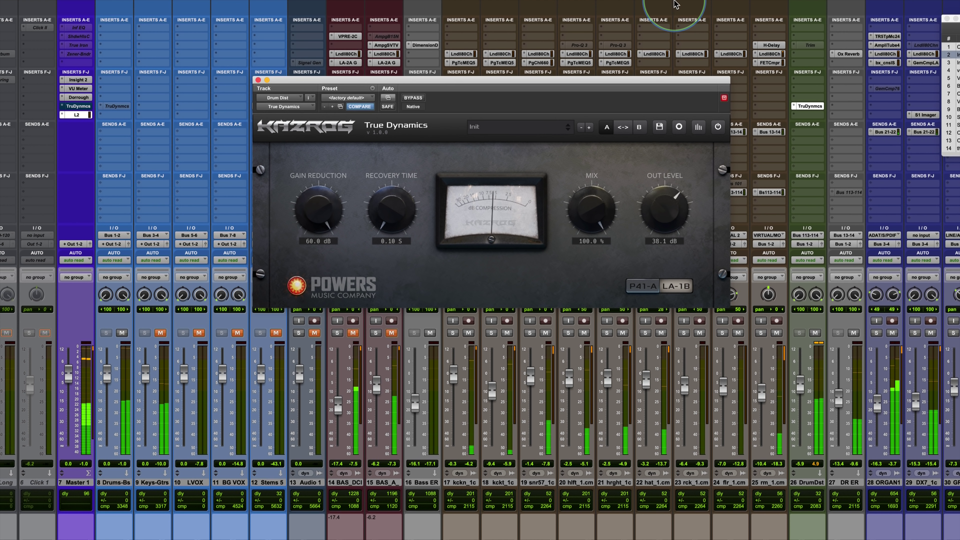
mouse_move(800, 383)
left_mouse_down()
mouse_move(793, 464)
mouse_move(800, 400)
left_mouse_up()
Compare the P41-A and LA-1B models on the Drum Dist track during playback, ending on LA-1B.
left_click(648, 288)
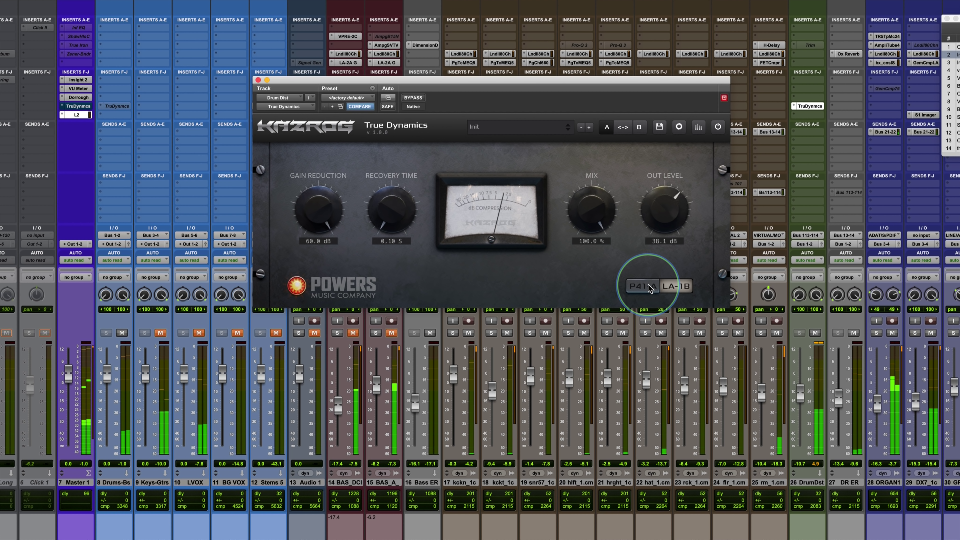
left_click(648, 287)
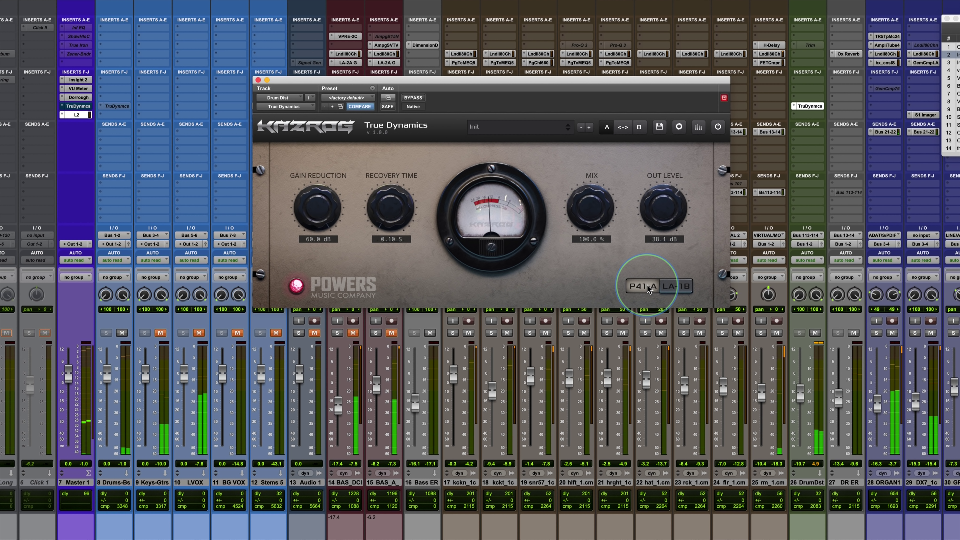
left_click(669, 286)
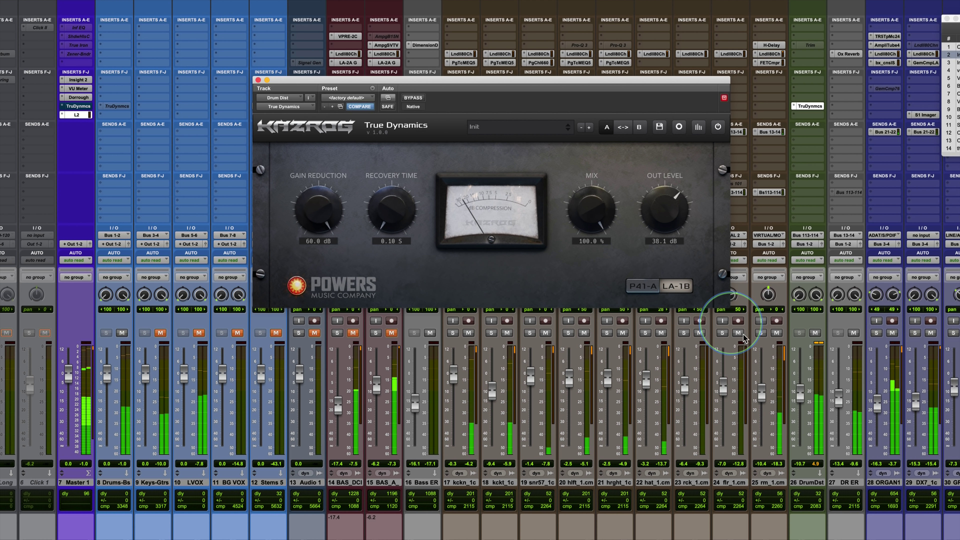
Audition the drums with the DR ER track and the Drum Dist track each muted in turn, leaving both unmuted.
left_click(853, 333)
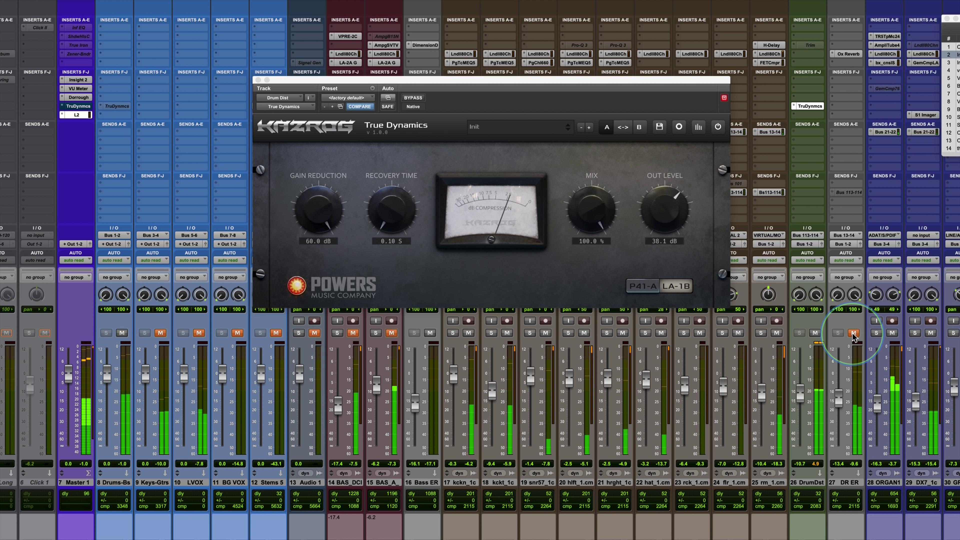
left_click(853, 333)
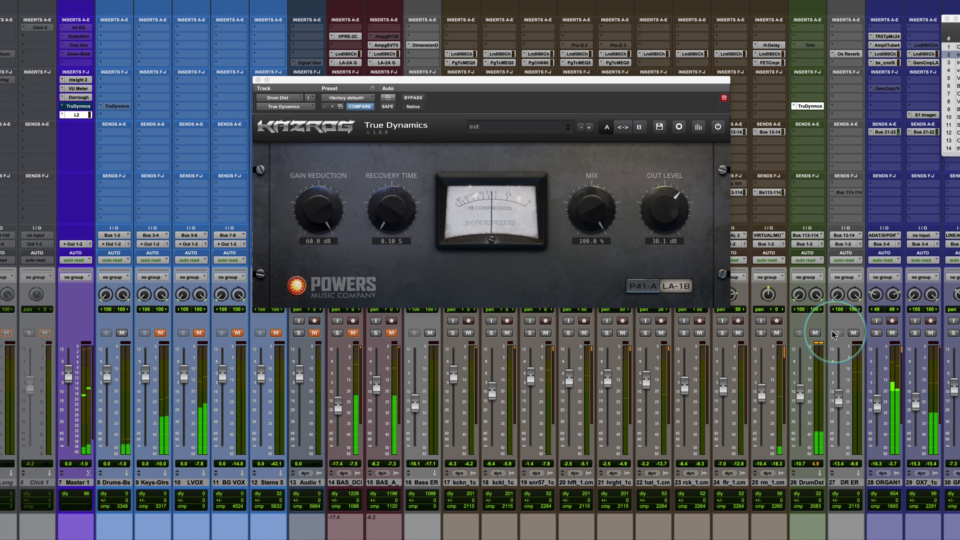
left_click(815, 332)
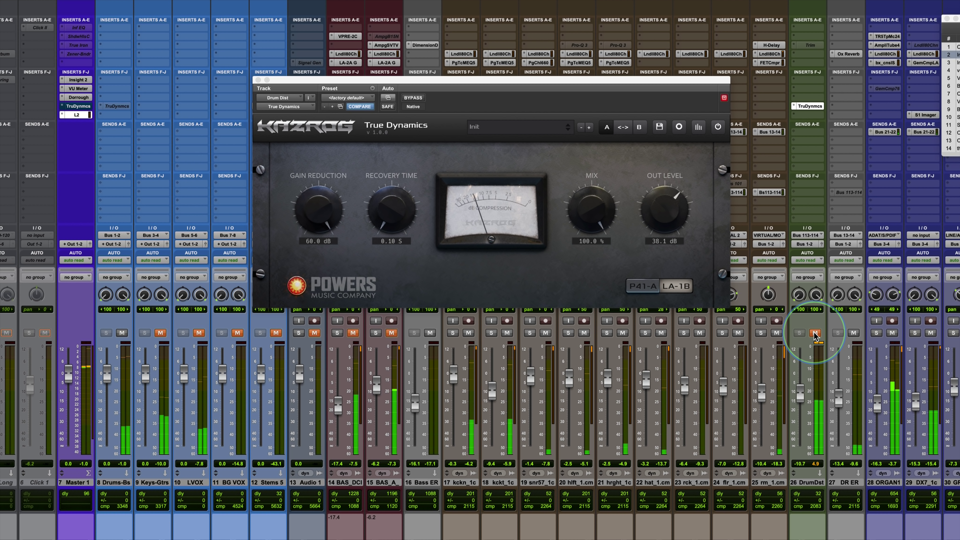
left_click(815, 332)
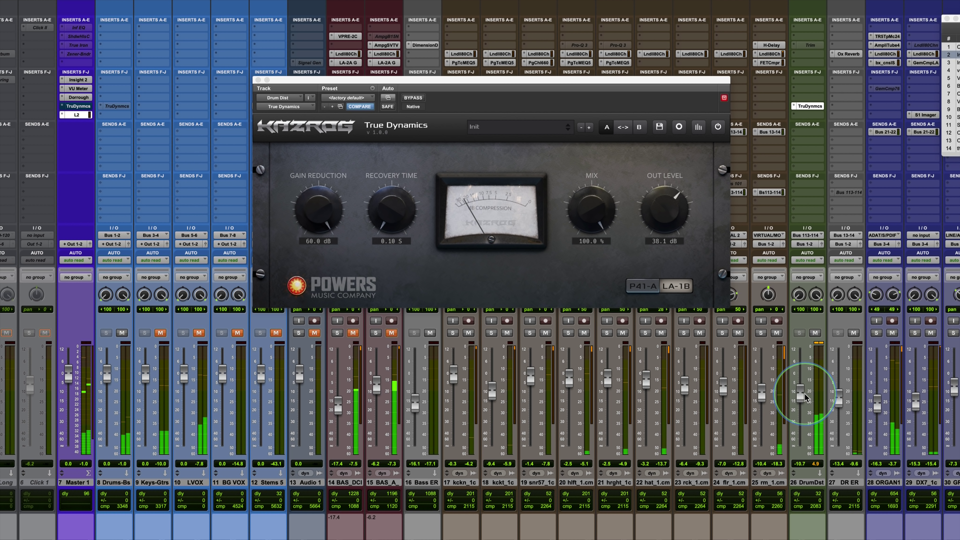
Lower the Drum Dist fader to about -11.3 dB and reduce its True Dynamics output level to 36.4 dB.
left_click_drag(805, 397, 806, 399)
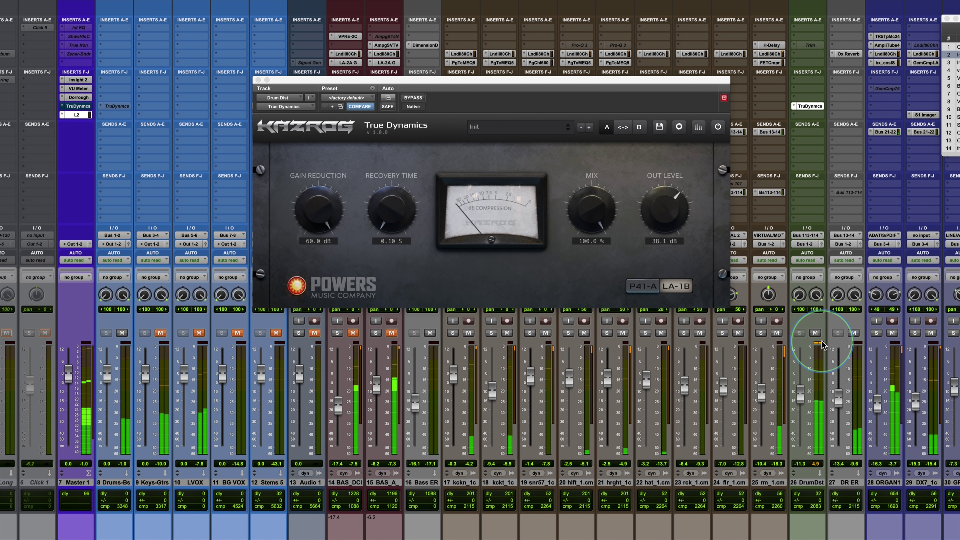
left_click(751, 365)
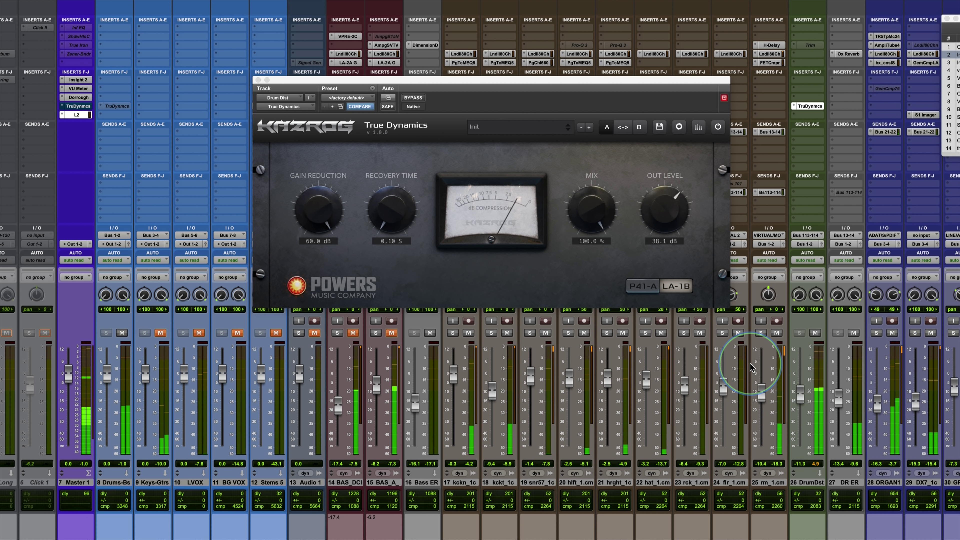
left_click(657, 222)
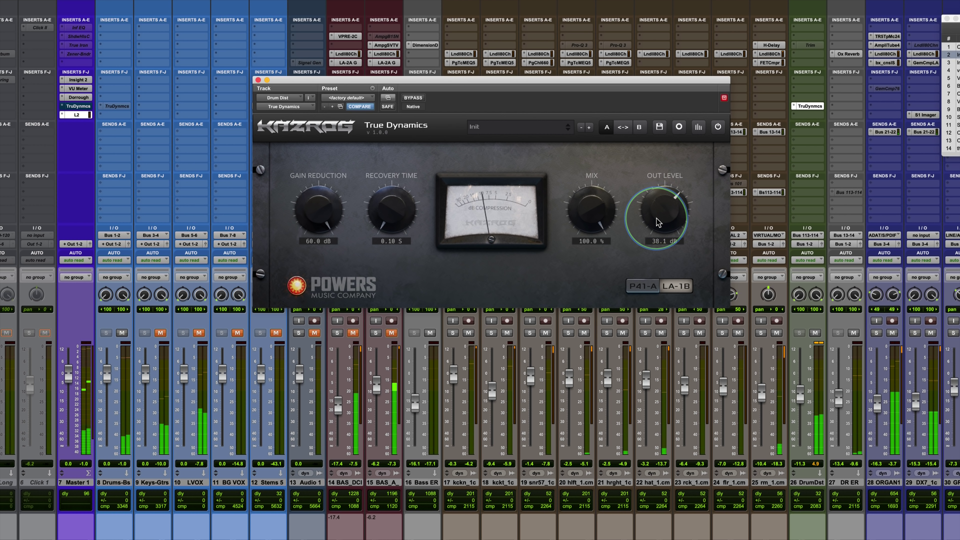
left_click_drag(658, 222, 658, 224)
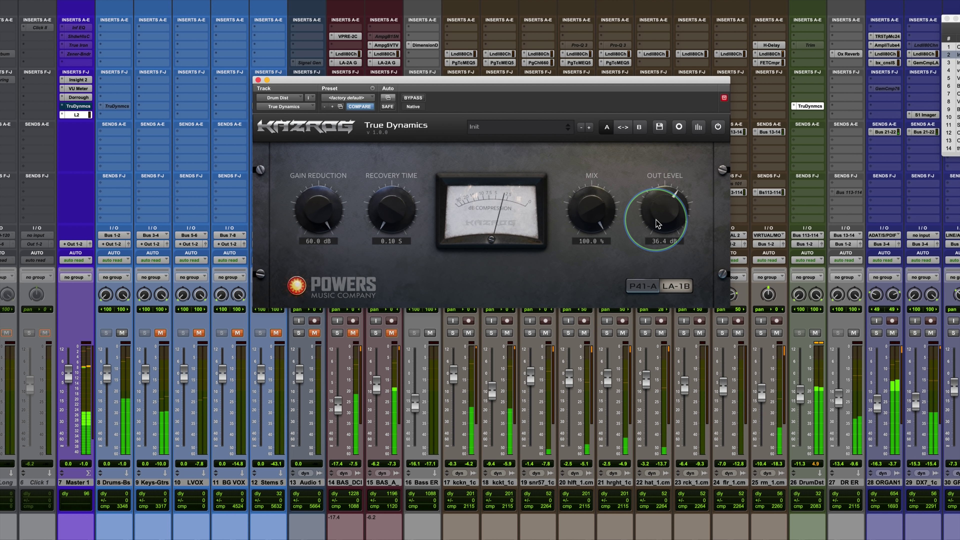
Set the recovery time of True Dynamics on the Drum Dist track to 2.20 s.
left_click(421, 213)
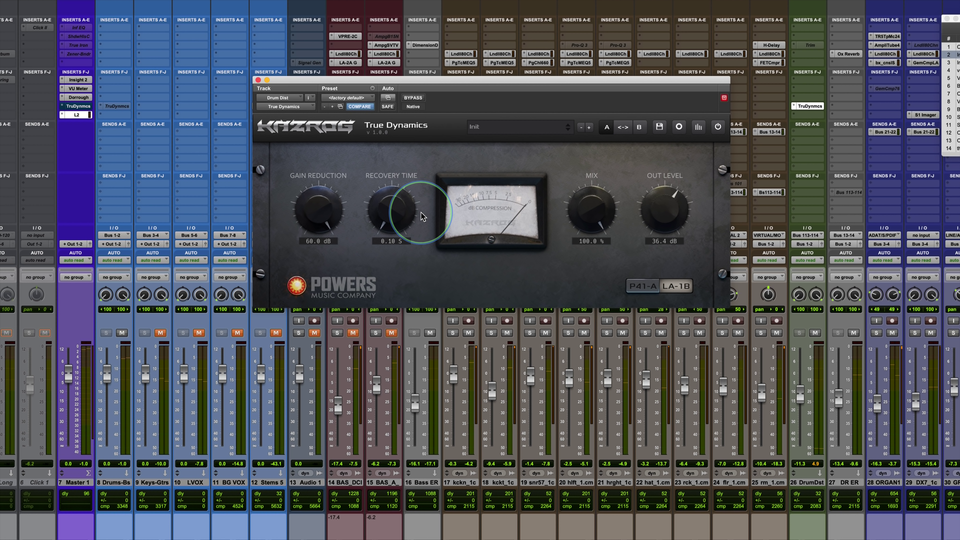
left_click_drag(422, 216, 371, 64)
left_click_drag(390, 208, 393, 204)
left_click_drag(383, 239, 393, 106)
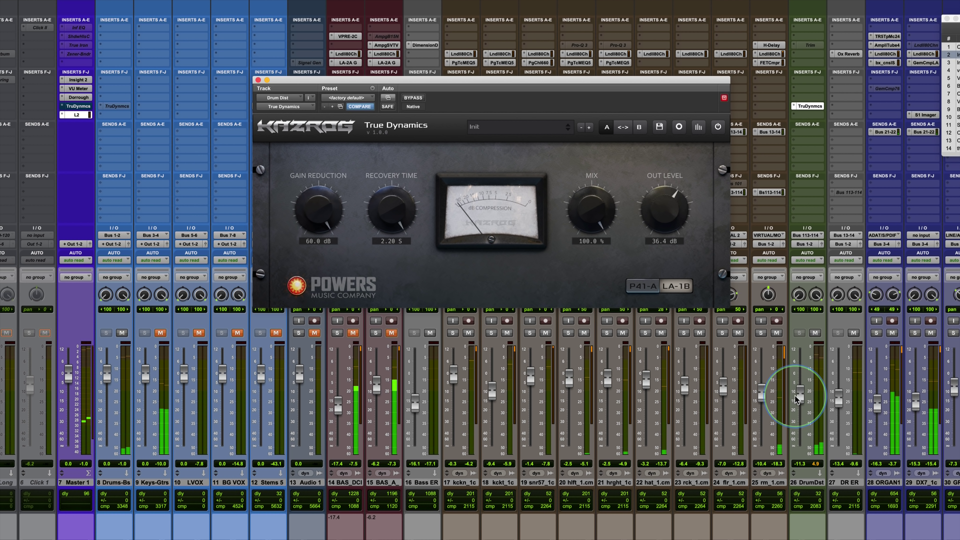
Compare the drums with Drum Dist muted and unmuted, settle its fader at about -11.0 dB, and close its True Dynamics window.
left_click_drag(794, 396, 796, 389)
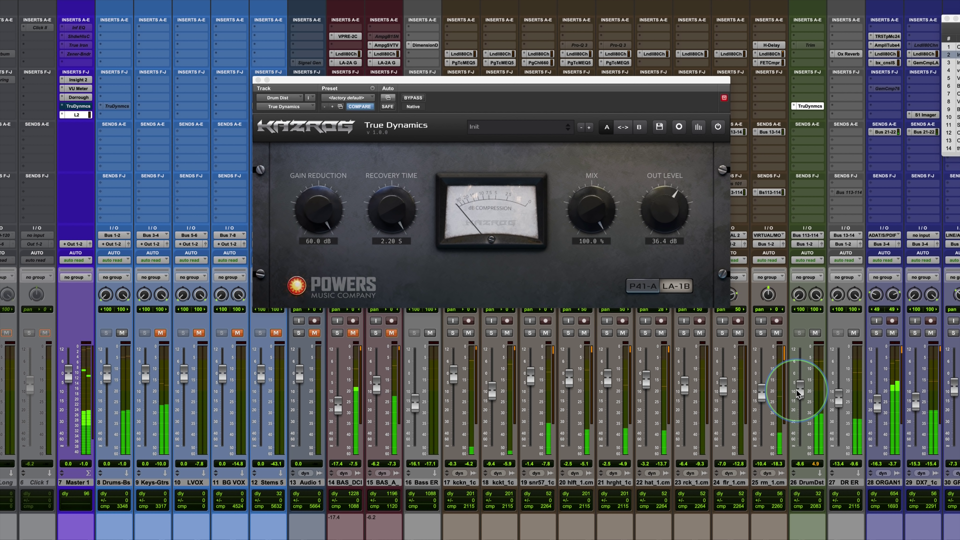
left_click(450, 197)
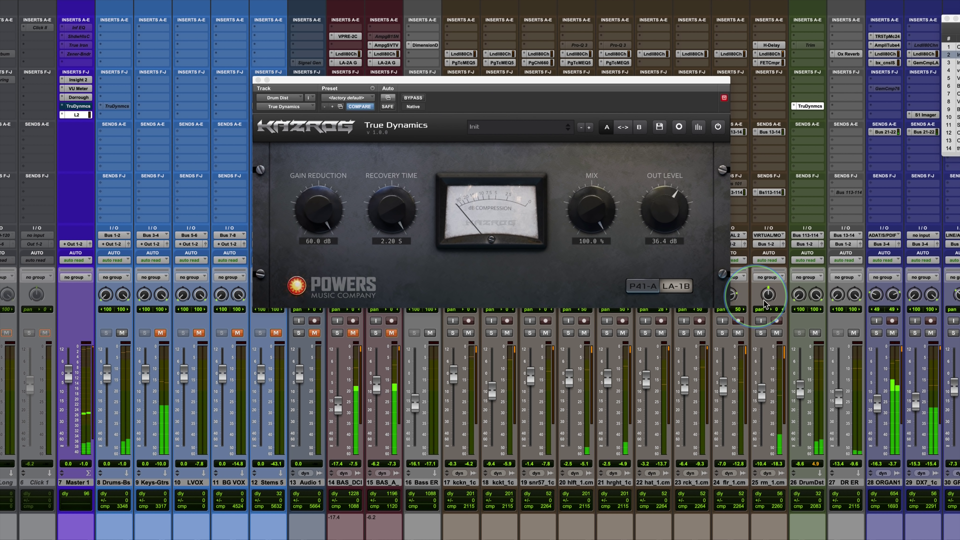
left_click(815, 334)
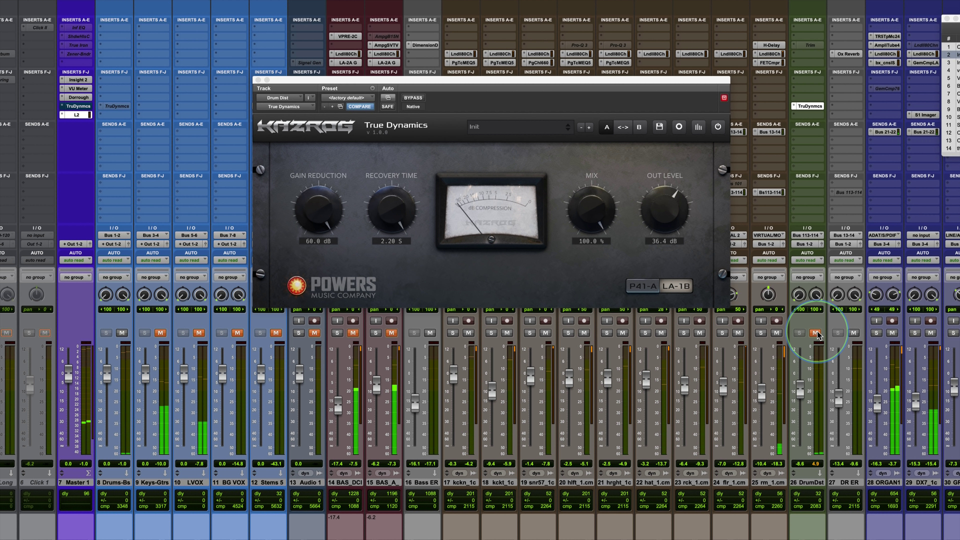
left_click(815, 333)
left_click_drag(797, 392, 800, 400)
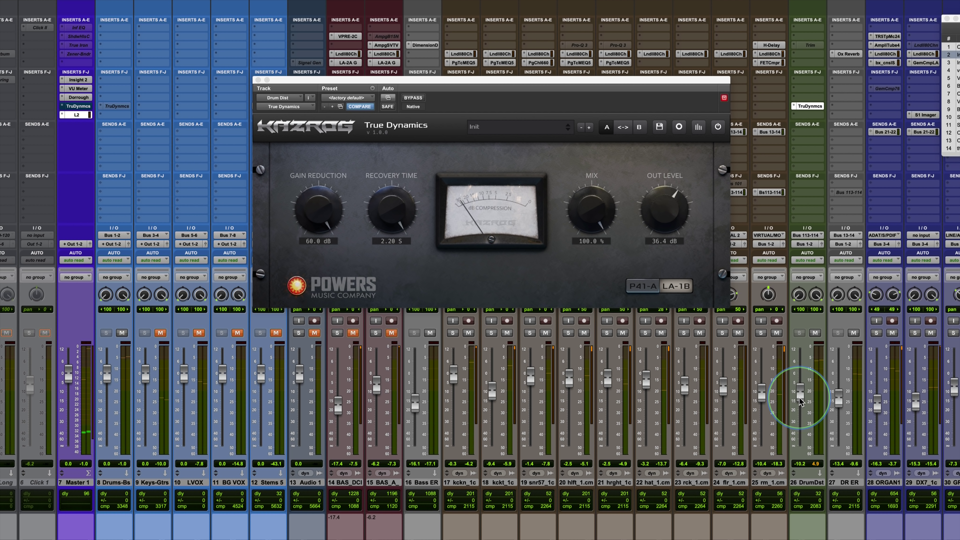
left_click_drag(798, 398, 798, 398)
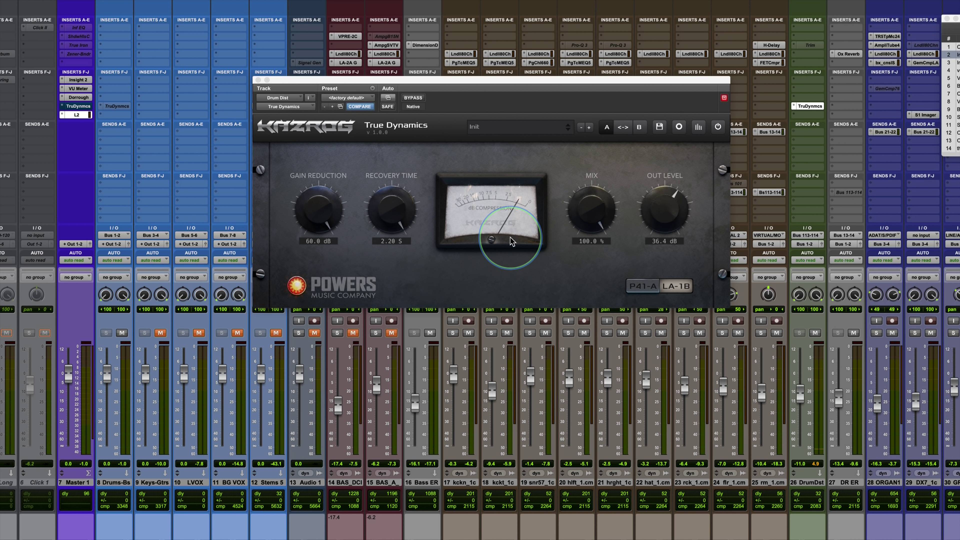
left_click(258, 80)
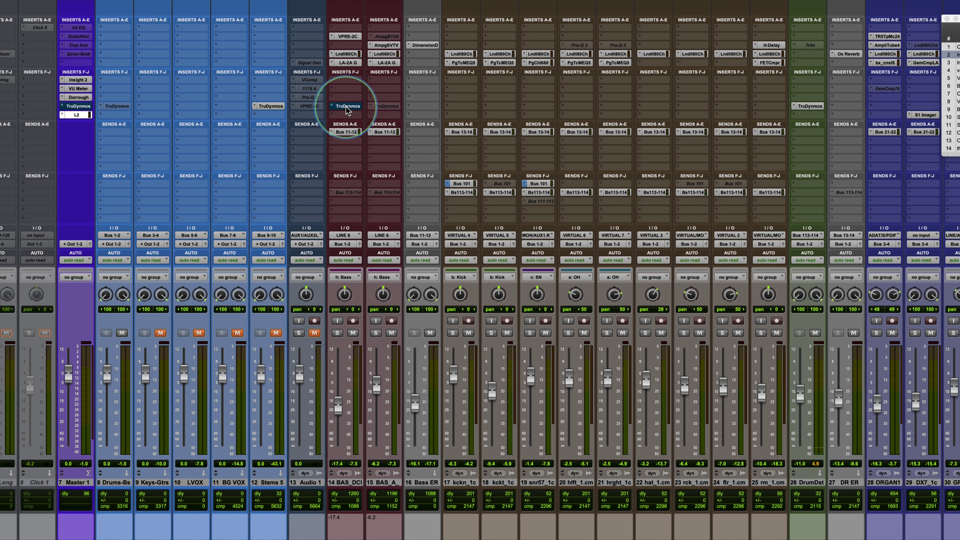
Enable True Dynamics on both bass tracks, open the BAS_DCI instance, and place its window clear of the bass channel strips.
left_click_drag(346, 107, 396, 105)
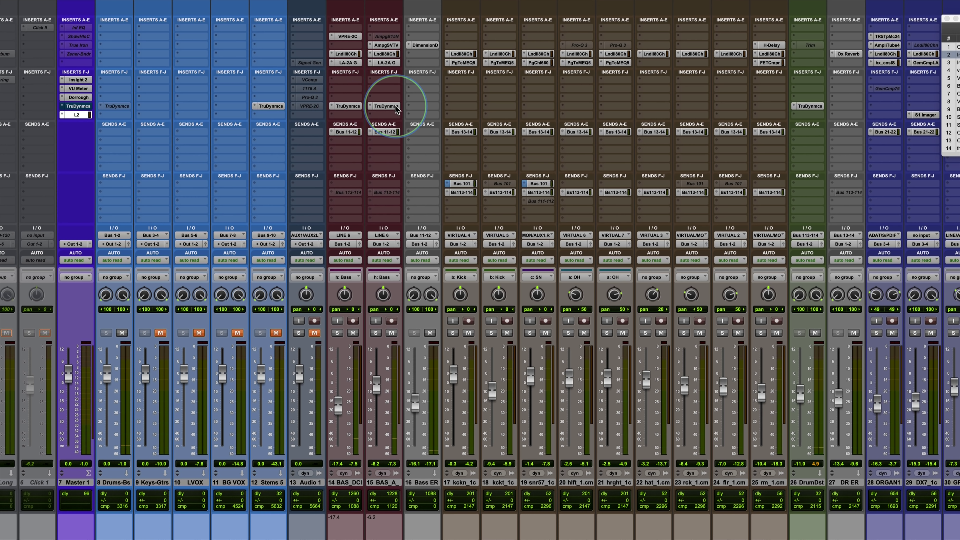
left_click(352, 107)
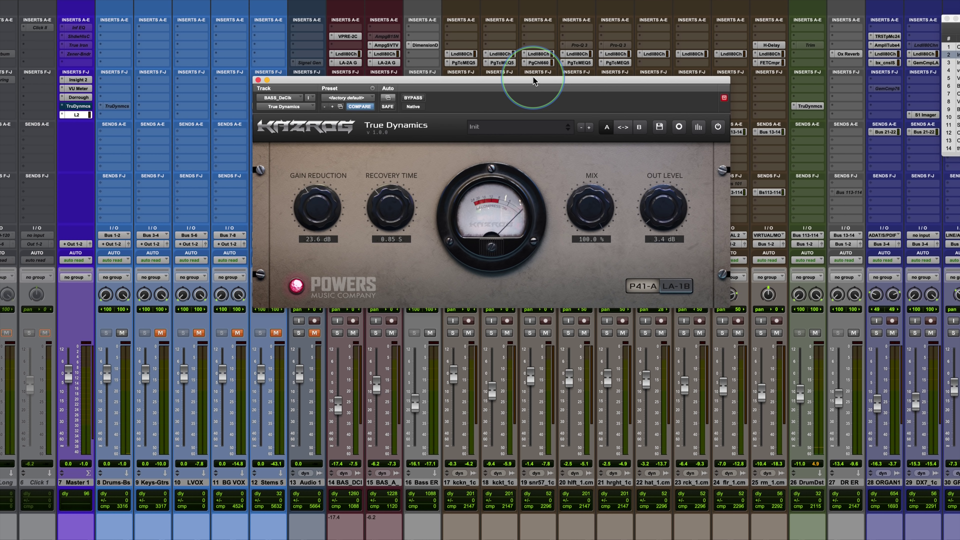
left_click_drag(533, 76, 537, 124)
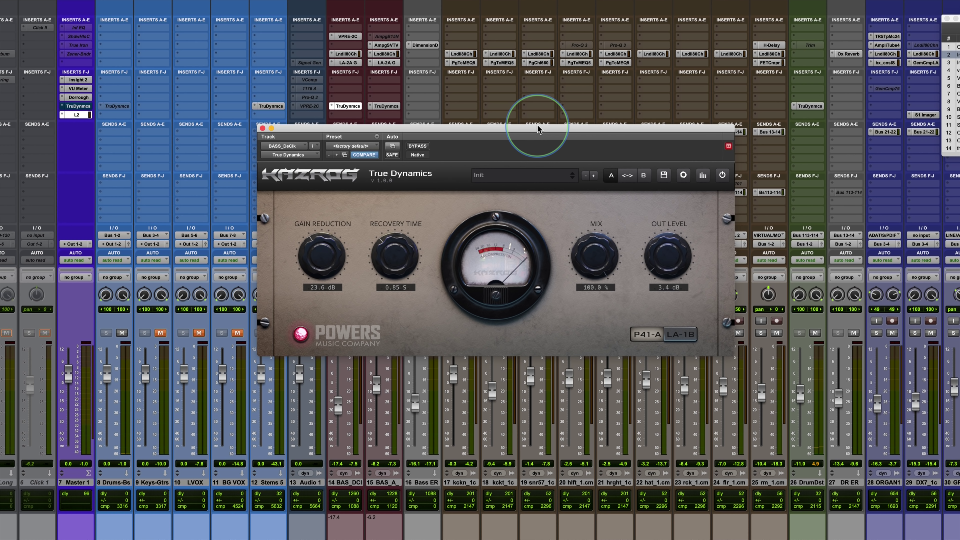
left_click_drag(538, 128, 557, 132)
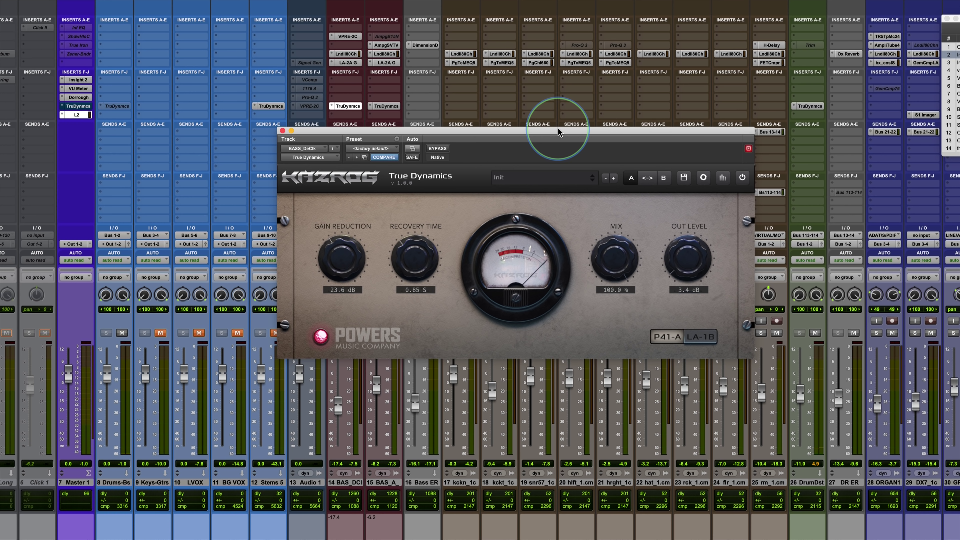
left_click_drag(419, 133, 537, 110)
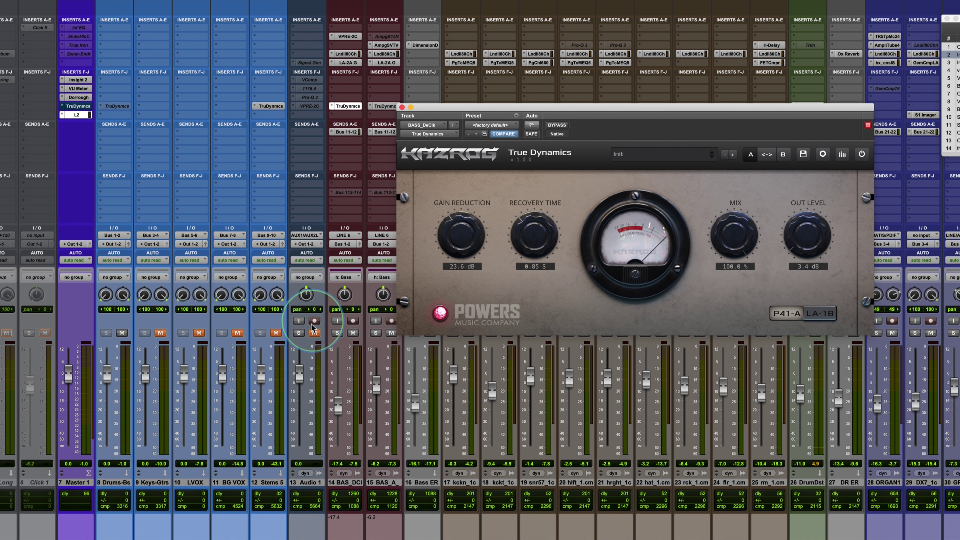
Solo the grouped BAS_DCI and BAS_A tracks and start playback.
left_click(337, 333)
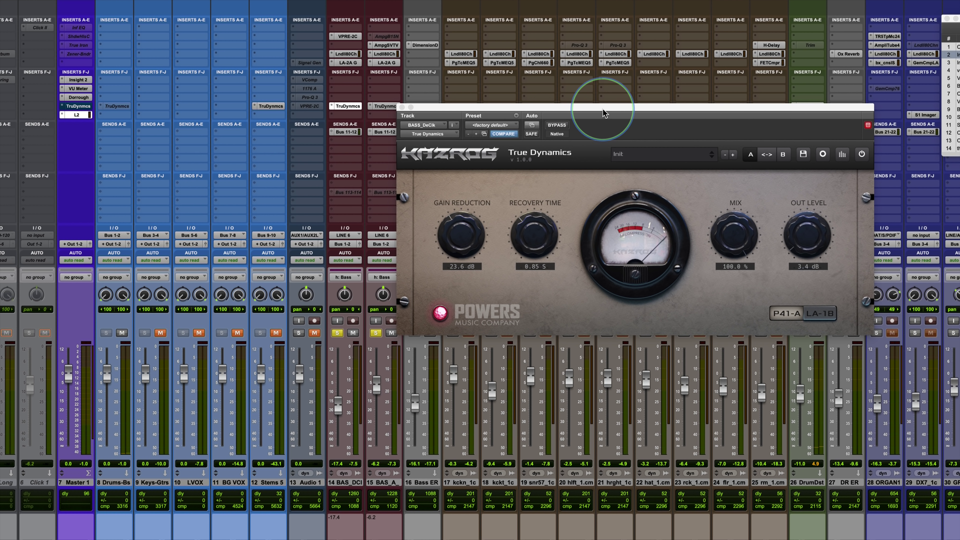
left_click_drag(603, 114, 521, 140)
key("space")
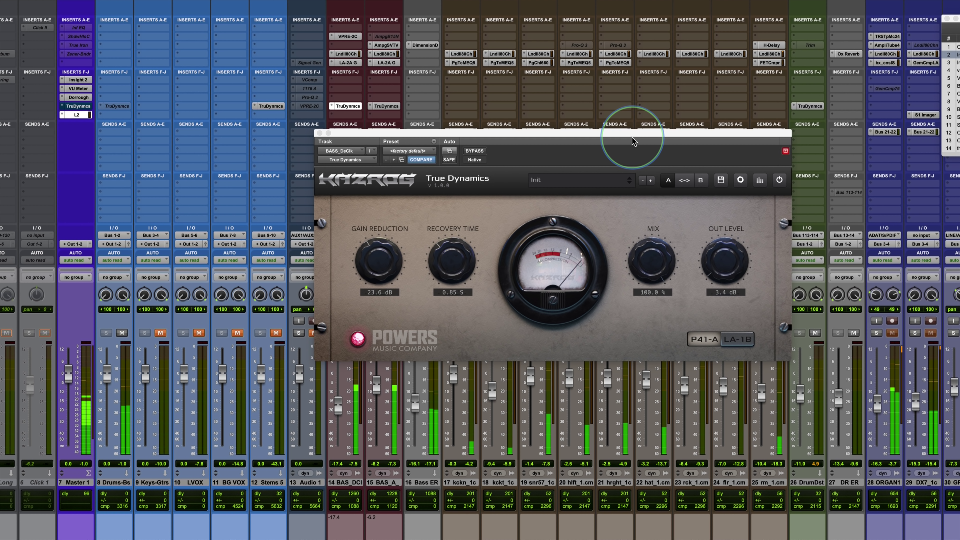
Compare the bass with True Dynamics bypassed and engaged, and raise its output level to 4.0 dB to match loudness.
left_click(478, 151)
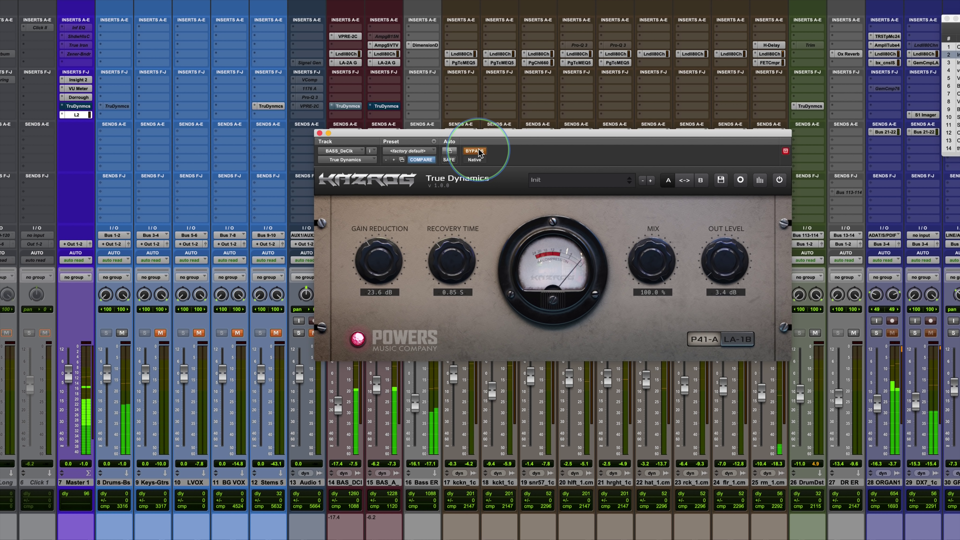
left_click(479, 152)
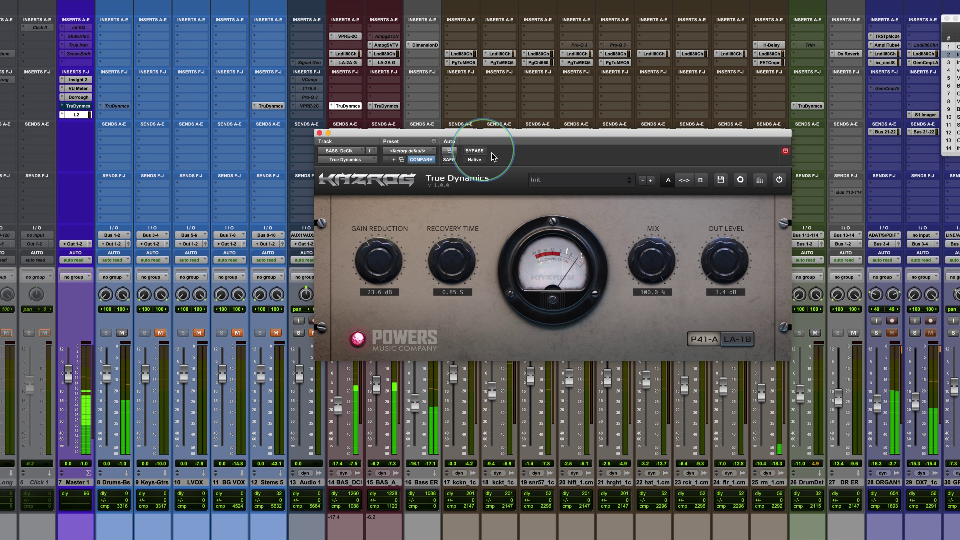
left_click_drag(723, 280, 722, 275)
left_click(477, 151)
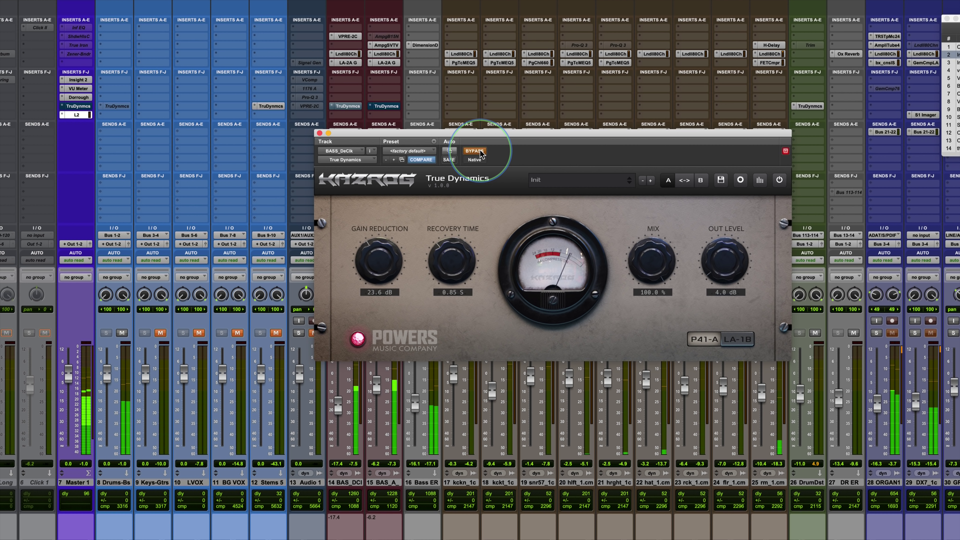
left_click(477, 151)
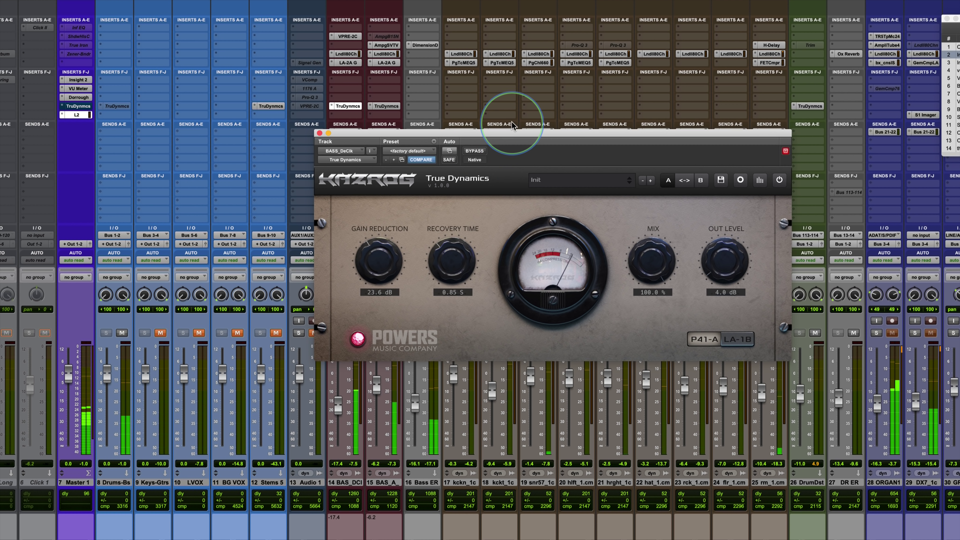
Raise the grouped bass faders, bringing BAS_DCI to about -11.6 dB, and compare the bass with True Dynamics bypassed and engaged.
left_click_drag(605, 133, 750, 115)
left_click_drag(373, 388, 372, 377)
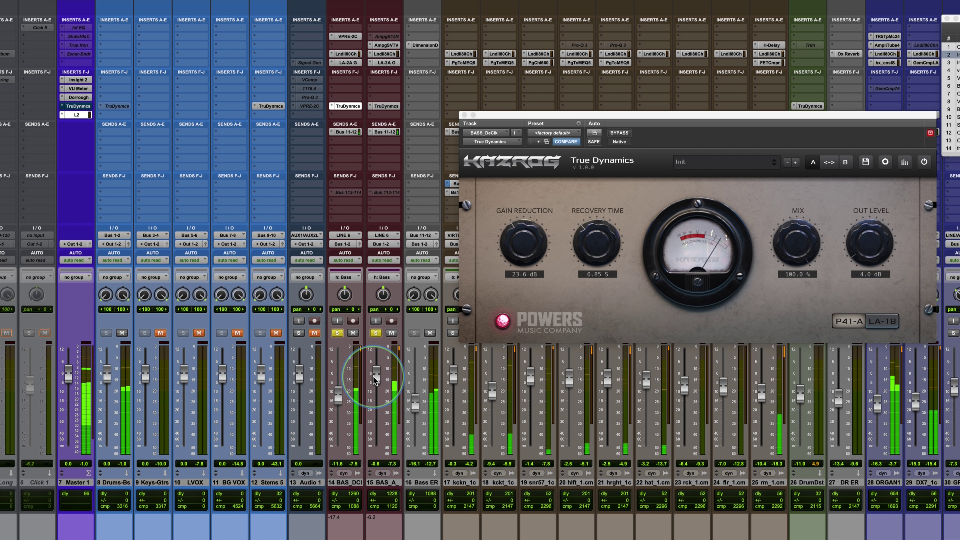
left_click(619, 134)
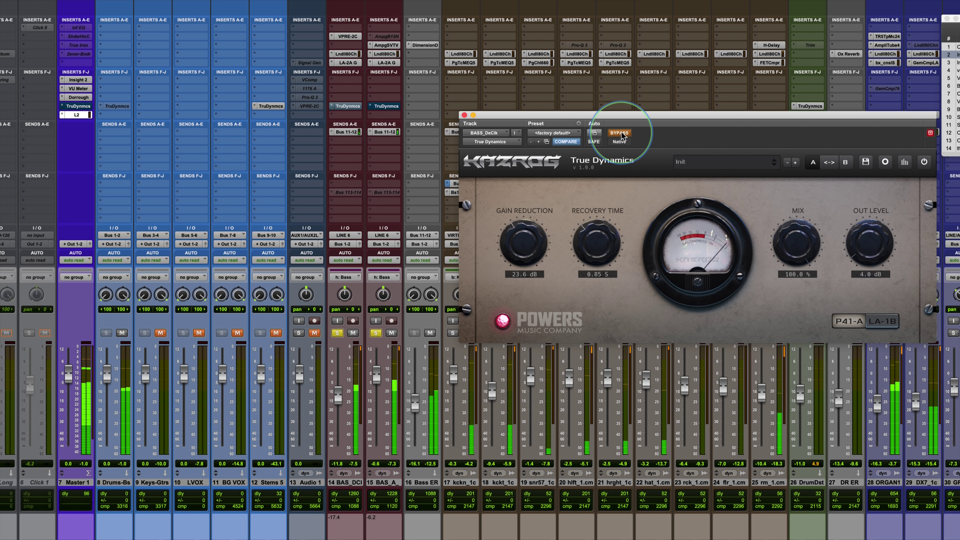
left_click(620, 133)
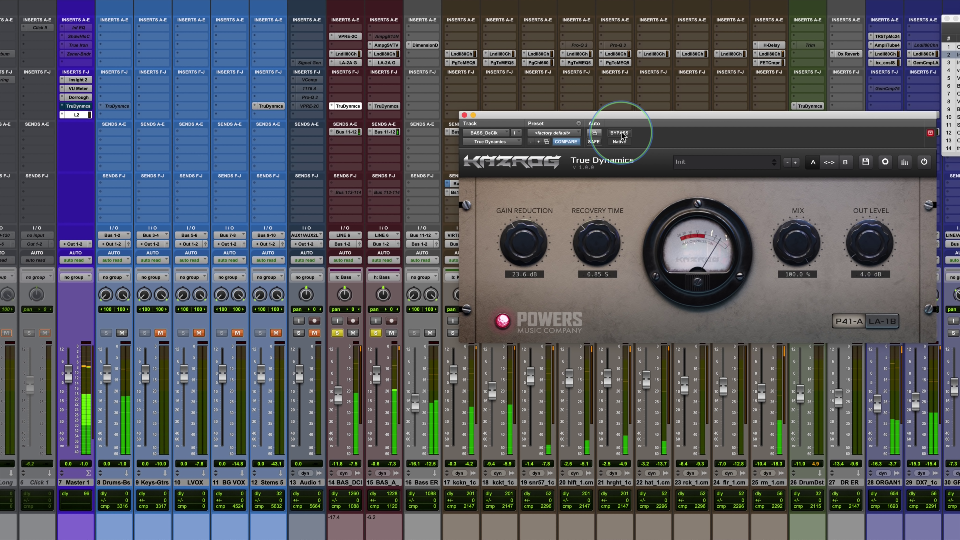
Switch the bass True Dynamics to the LA-1B model and compare the bass bypassed and engaged.
left_click(882, 322)
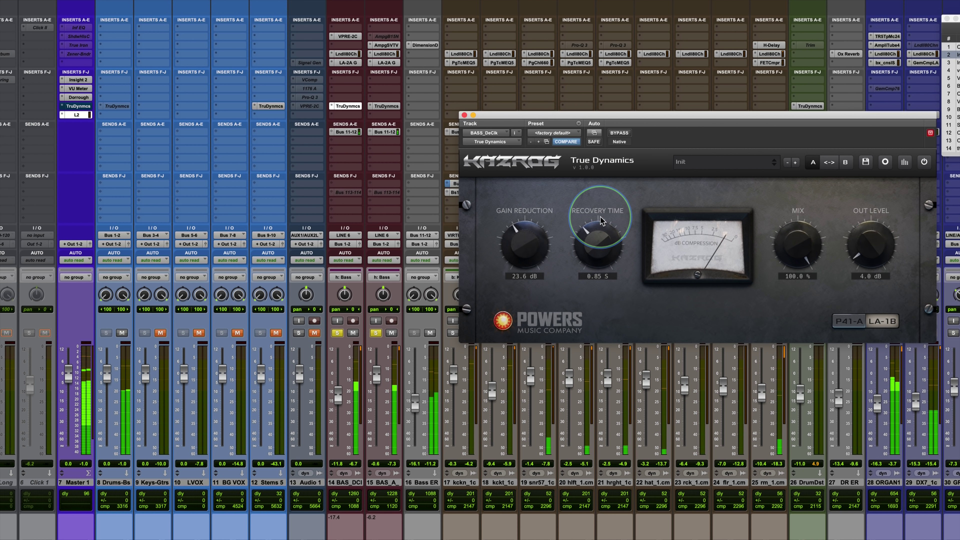
left_click(619, 133)
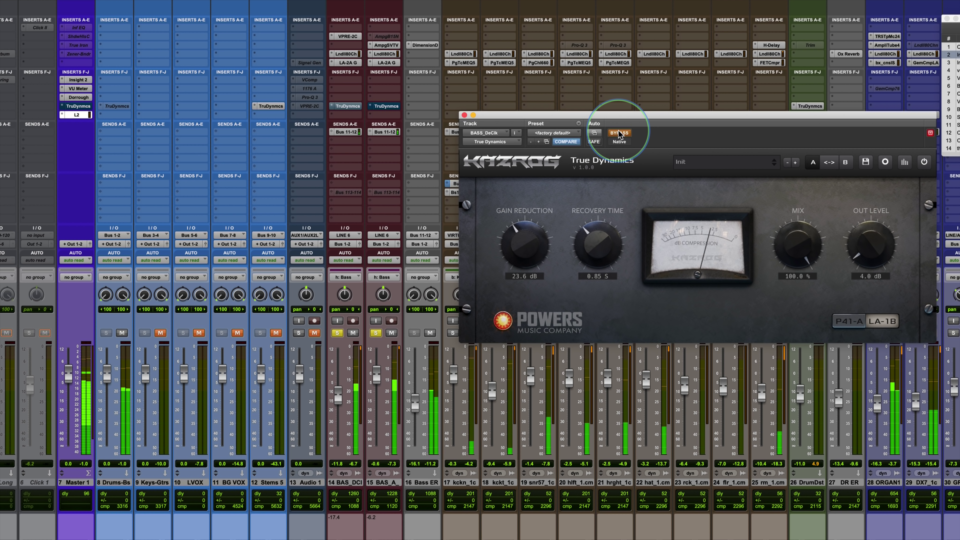
left_click(619, 133)
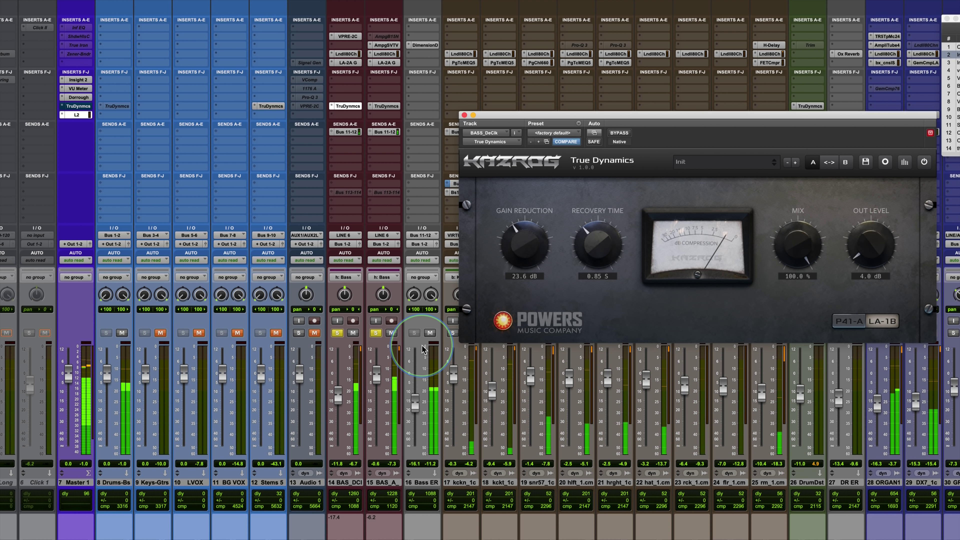
Unsolo the bass tracks, lower their grouped faders to about -16.1 dB on BAS_DCI, and restart playback.
left_click(365, 332)
left_click(362, 374)
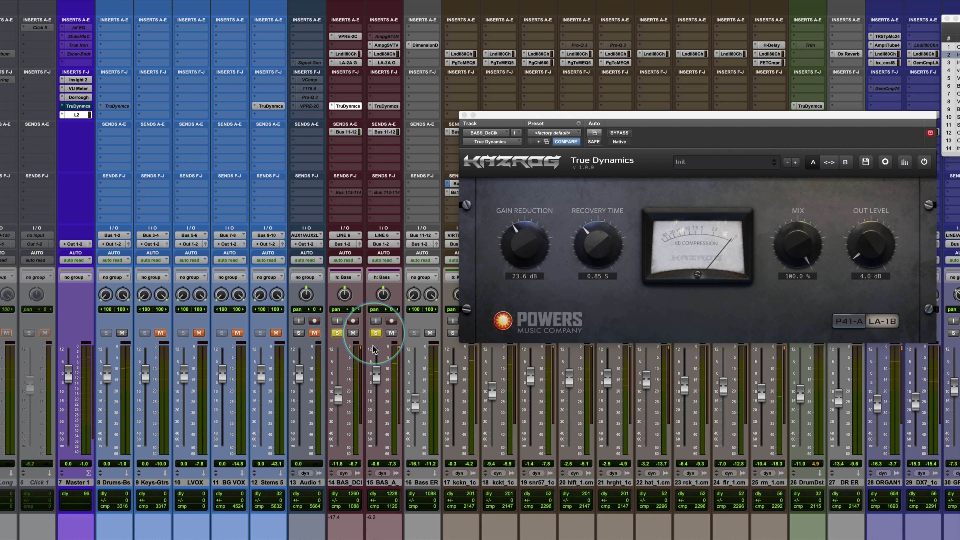
left_click_drag(376, 378, 374, 385)
key("space")
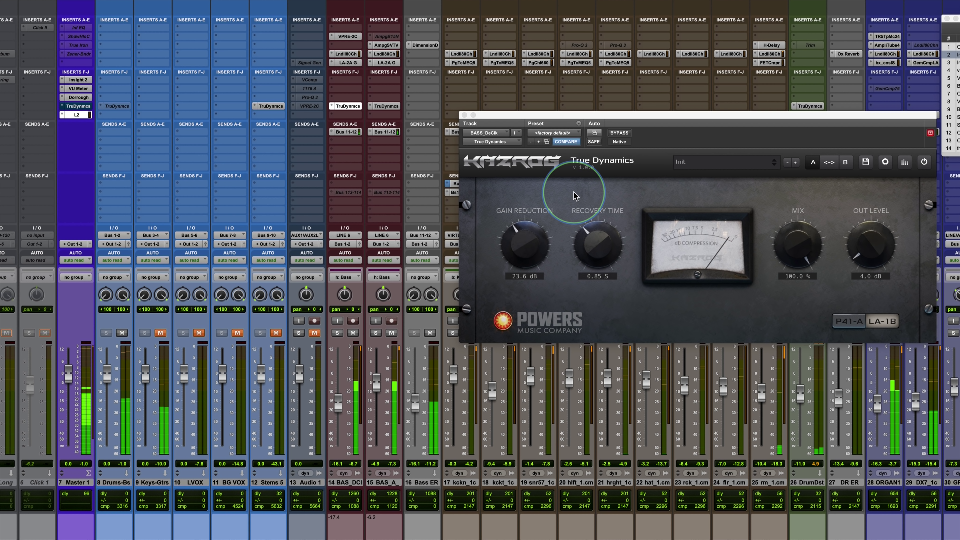
Compare the P41-A and LA-1B models on the bass in the mix, lowering the output level to 3.8 dB.
left_click(843, 321)
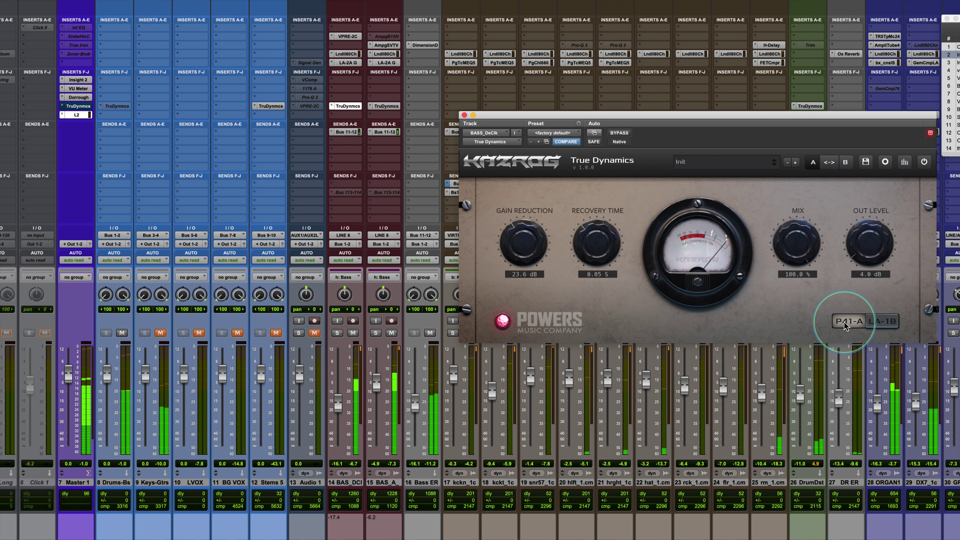
left_click(882, 322)
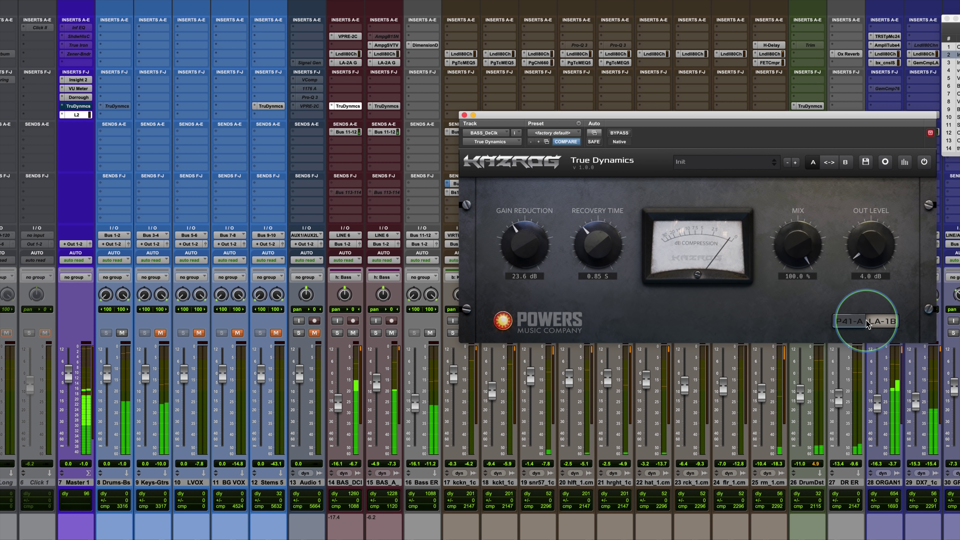
left_click(871, 262)
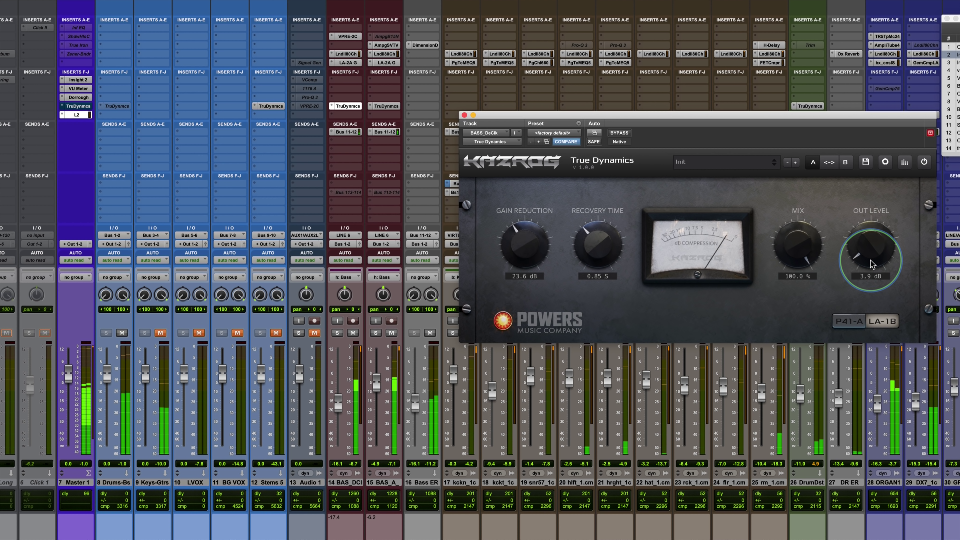
left_click_drag(871, 262, 867, 328)
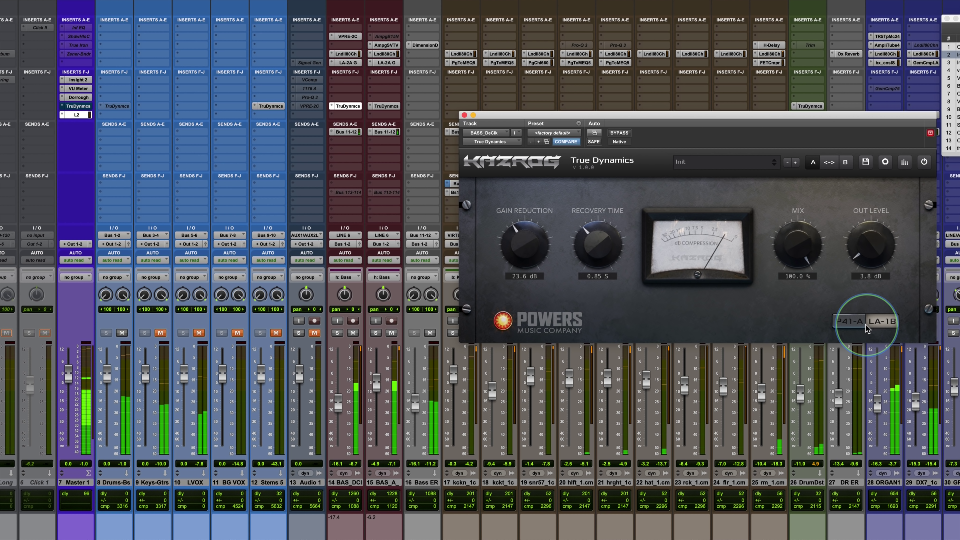
left_click(858, 326)
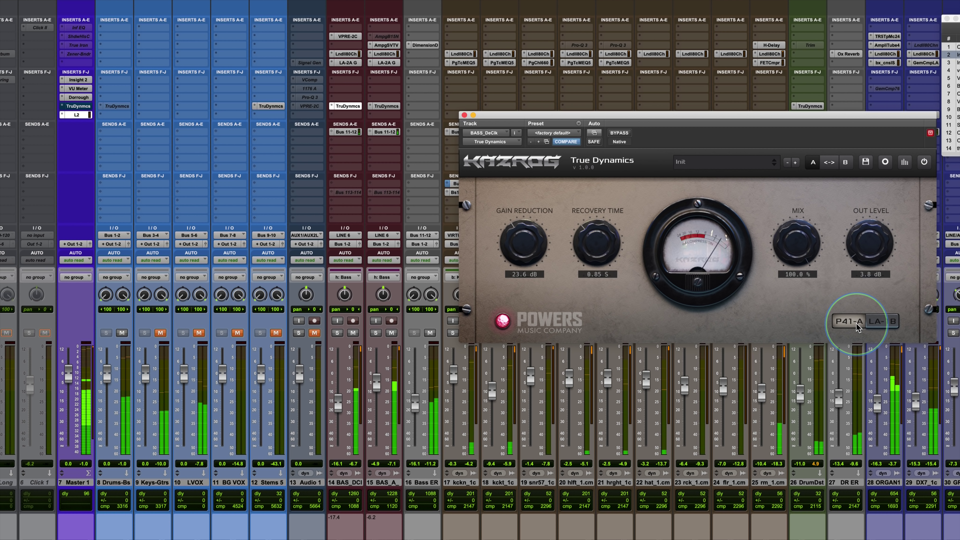
left_click(861, 244)
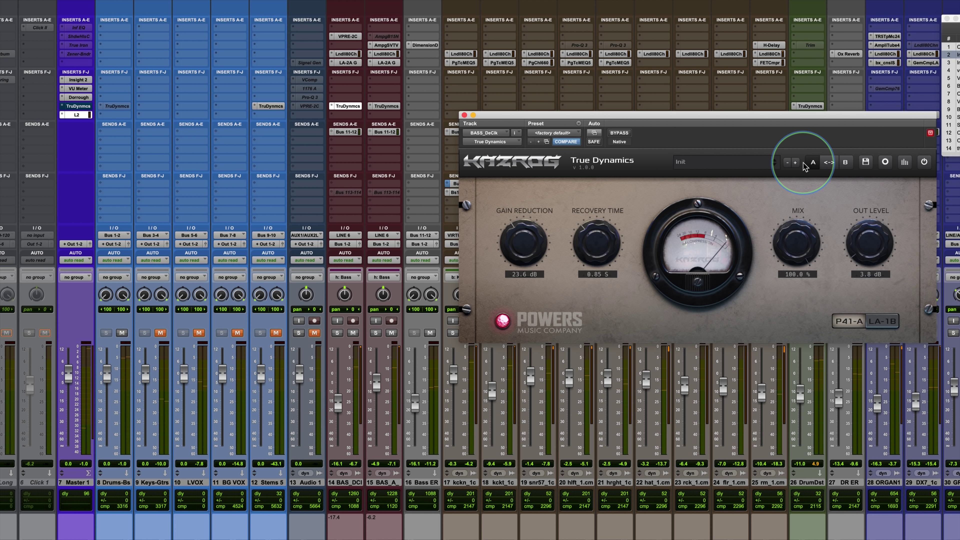
Copy the settings to slot B, use LA-1B there, and set slot A's P41-A output level to 5.2 dB.
left_click(829, 163)
left_click(845, 162)
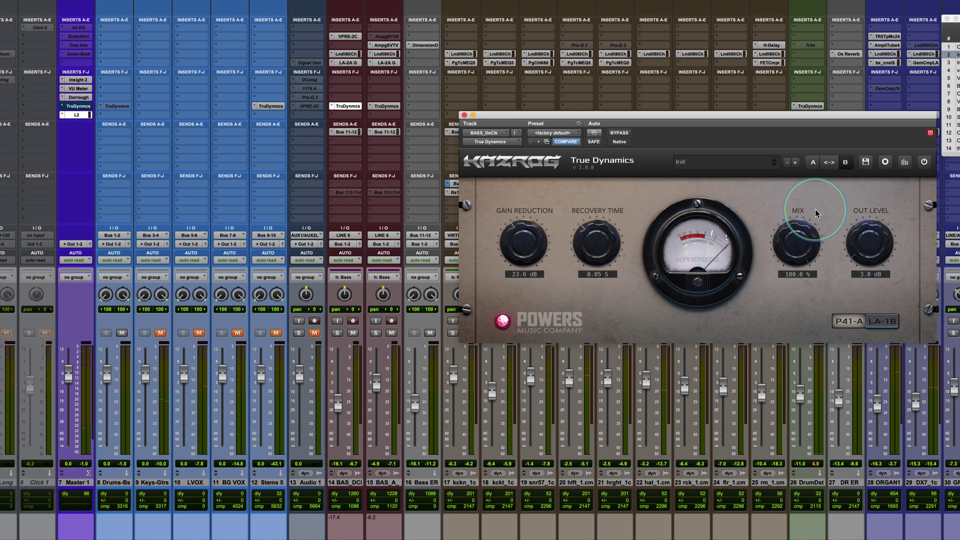
left_click(872, 265)
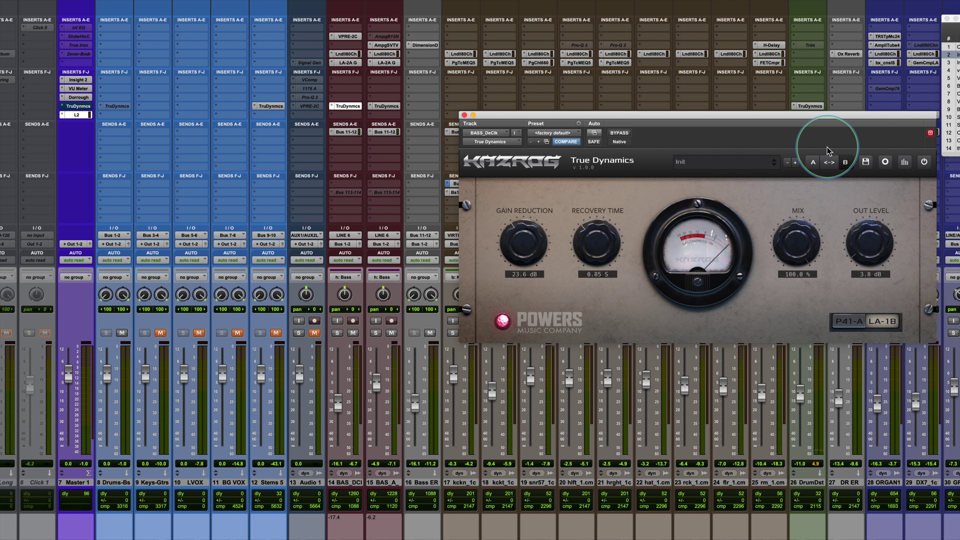
left_click(814, 163)
left_click_drag(868, 261, 861, 258)
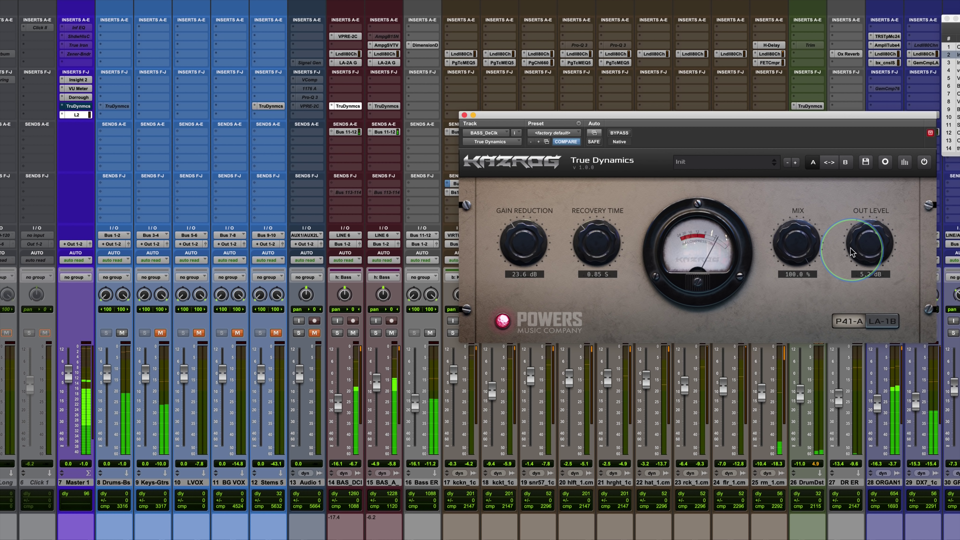
Compare slots A and B on the bass during playback, and unmute the Keys-Gtrs track.
left_click(845, 163)
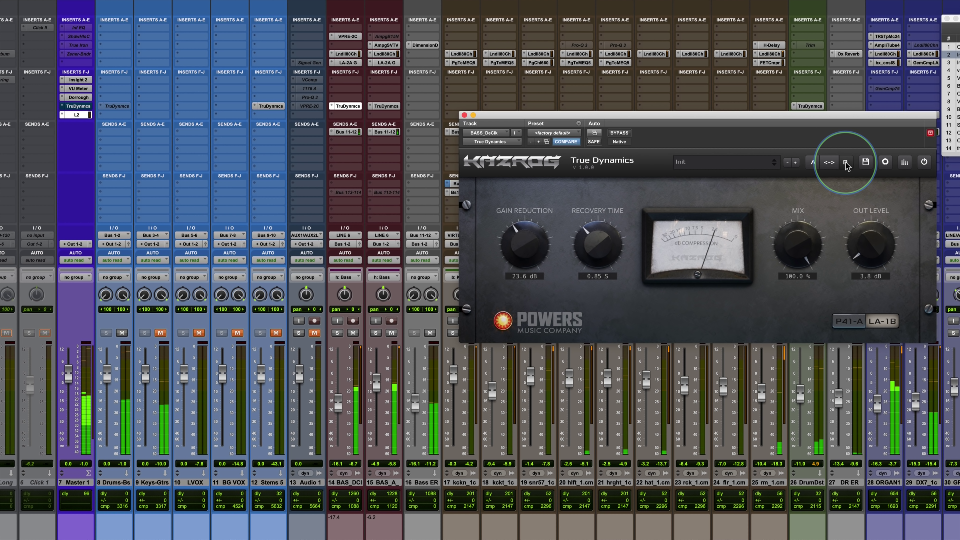
left_click(813, 163)
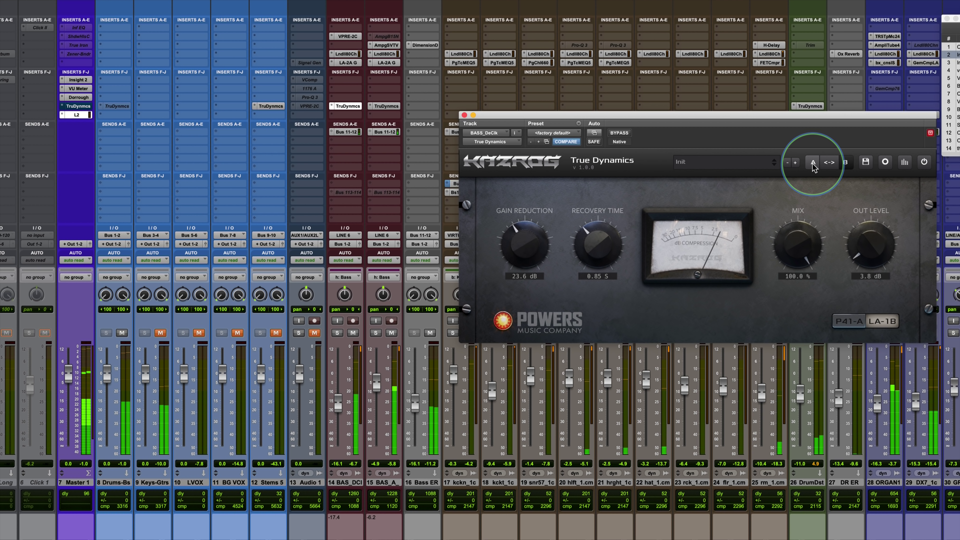
left_click(812, 163)
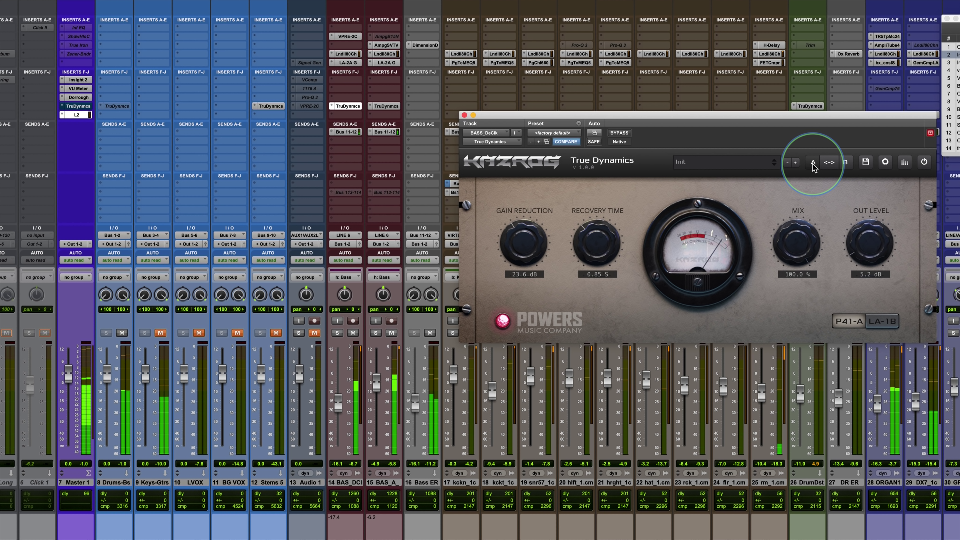
left_click(162, 333)
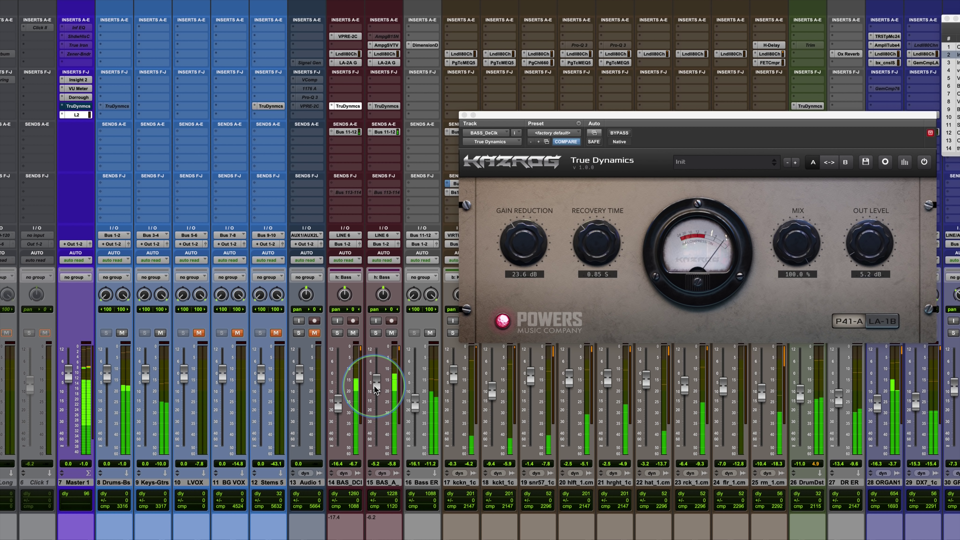
Match the output levels at 4.6 dB in slot A and 4.0 dB in slot B, and trim BAS_DCI's grouped fader to about -16.6 dB.
left_click_drag(869, 252, 872, 266)
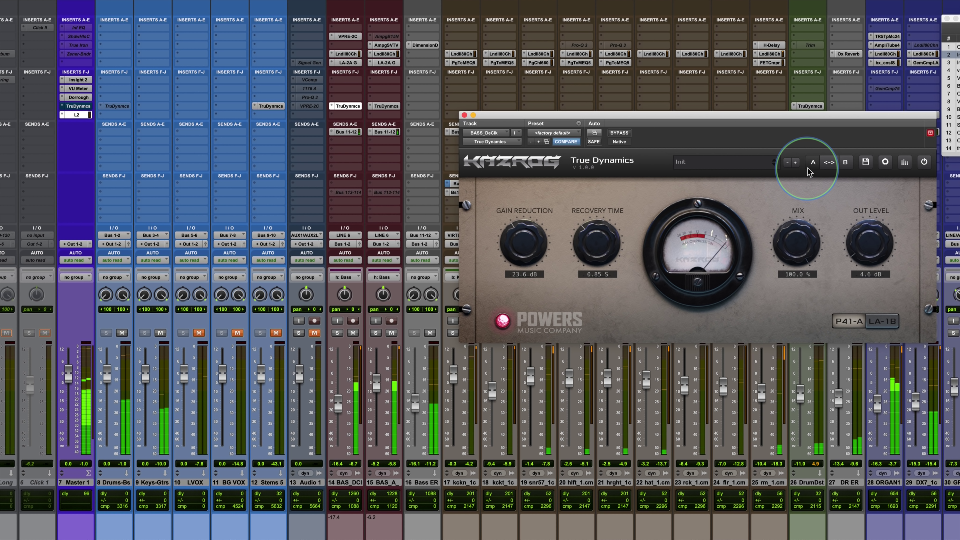
left_click(846, 162)
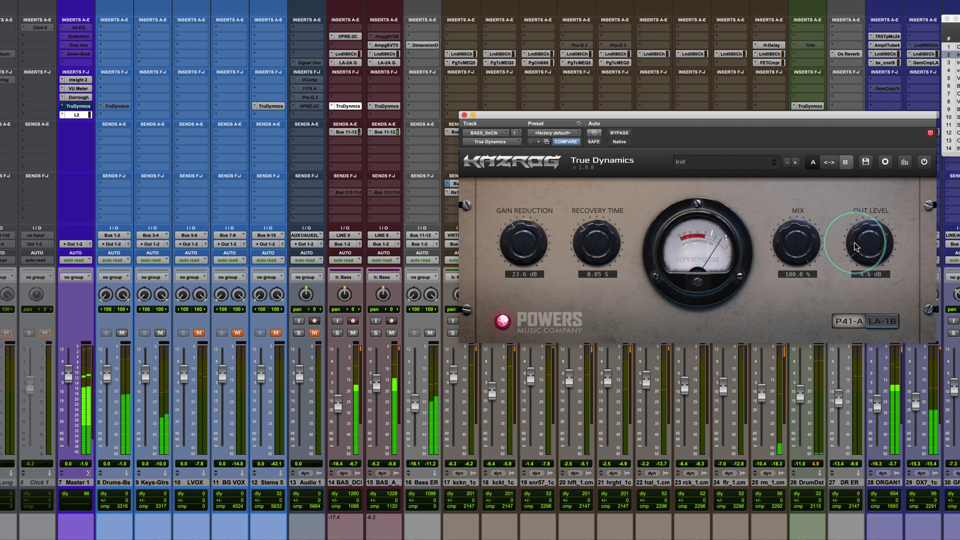
left_click_drag(865, 250, 860, 256)
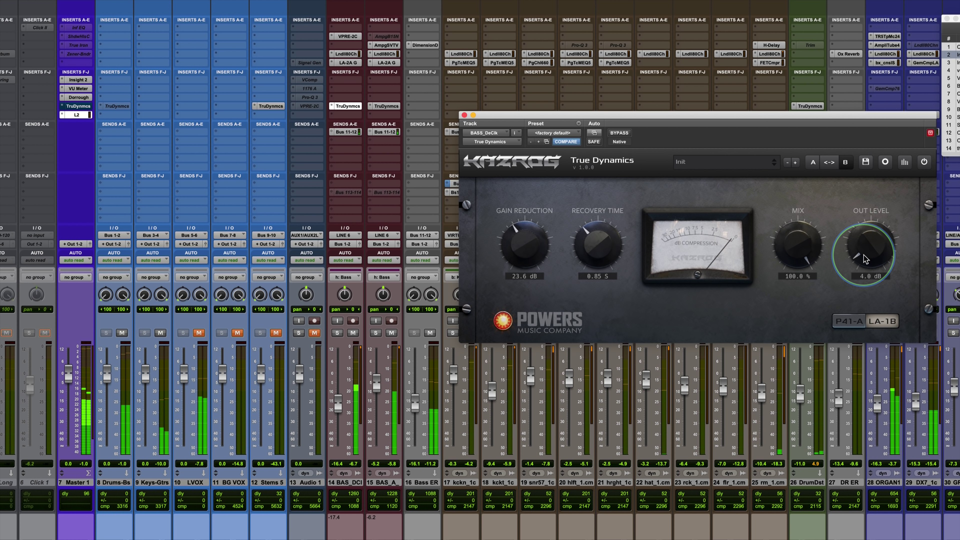
left_click(813, 163)
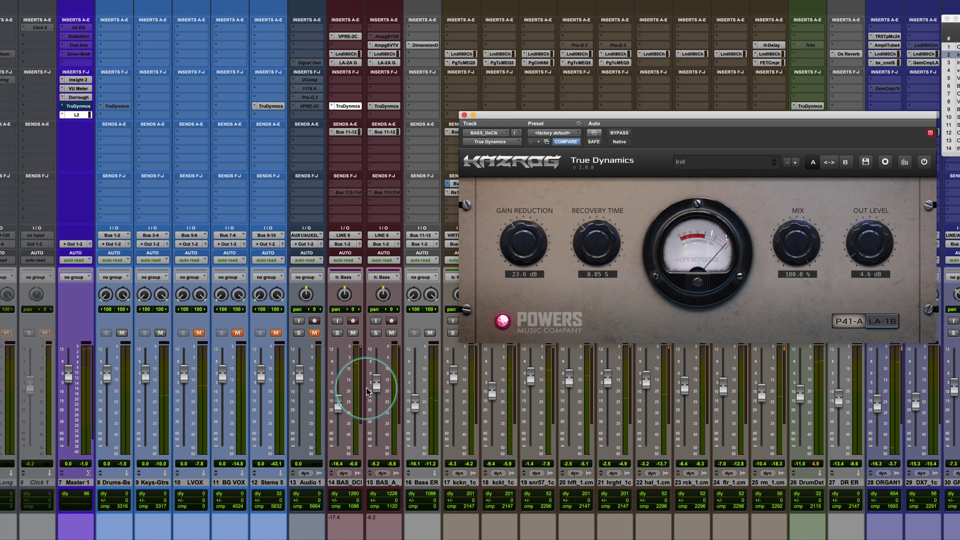
left_click(375, 393)
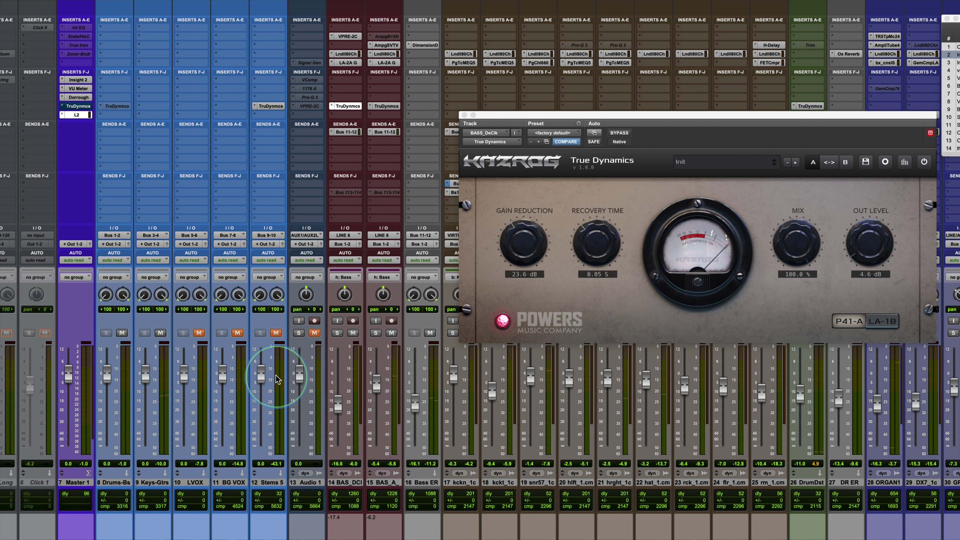
Close the bass True Dynamics window and enable the lead vocal mix group.
scroll(585, 490, "right", 5)
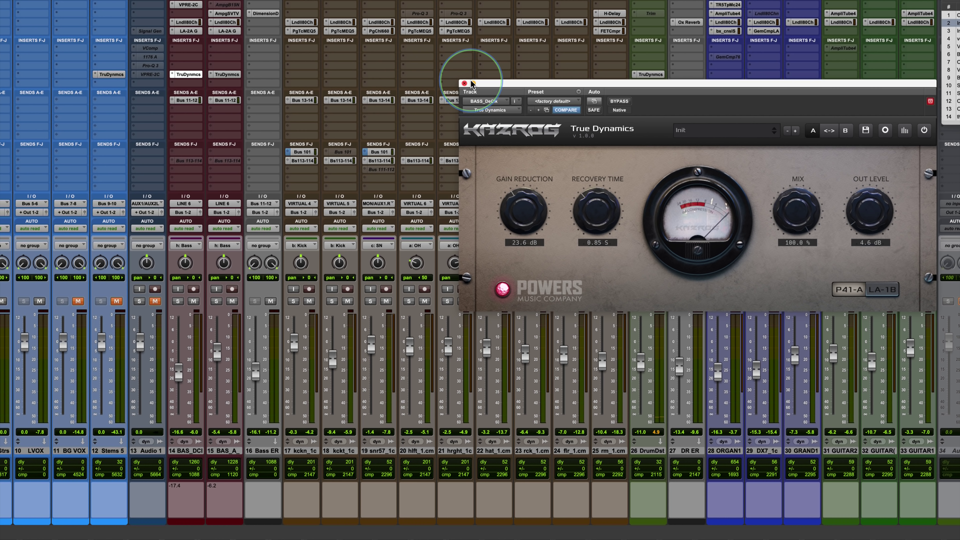
left_click(464, 83)
scroll(491, 133, "right", 10)
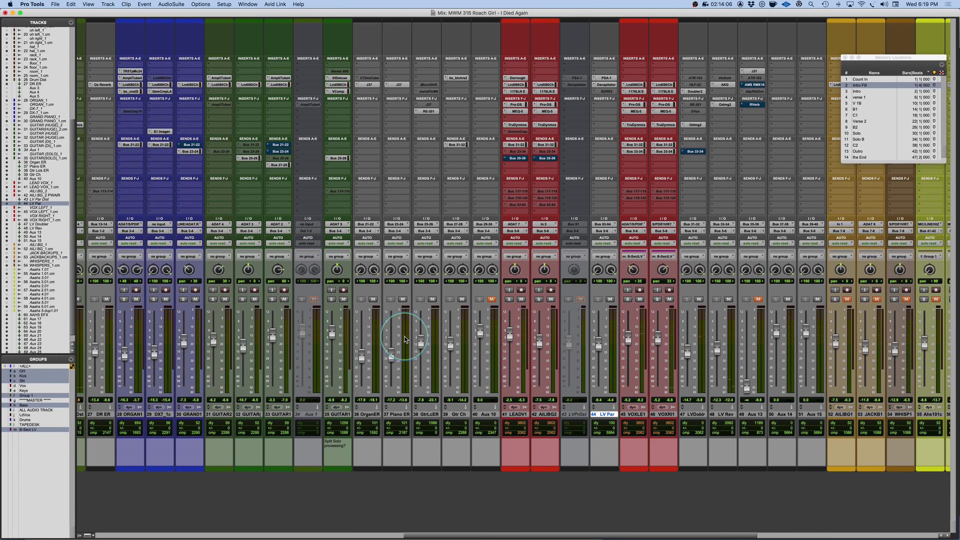
left_click(23, 415)
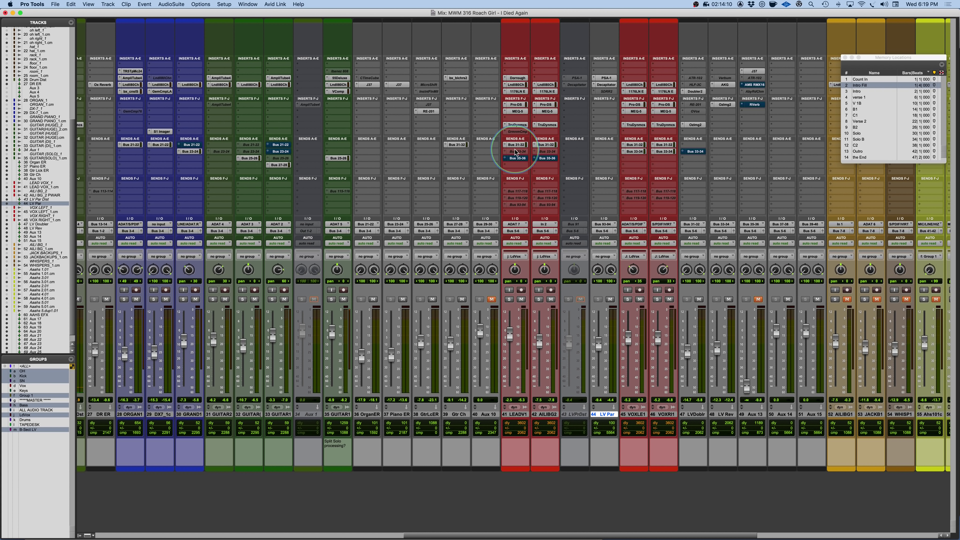
Open True Dynamics on the LEADV1 track, move its window clear of the vocal inserts, and solo the grouped lead vocals.
left_click(519, 126)
left_click_drag(594, 124, 389, 95)
left_click(508, 299)
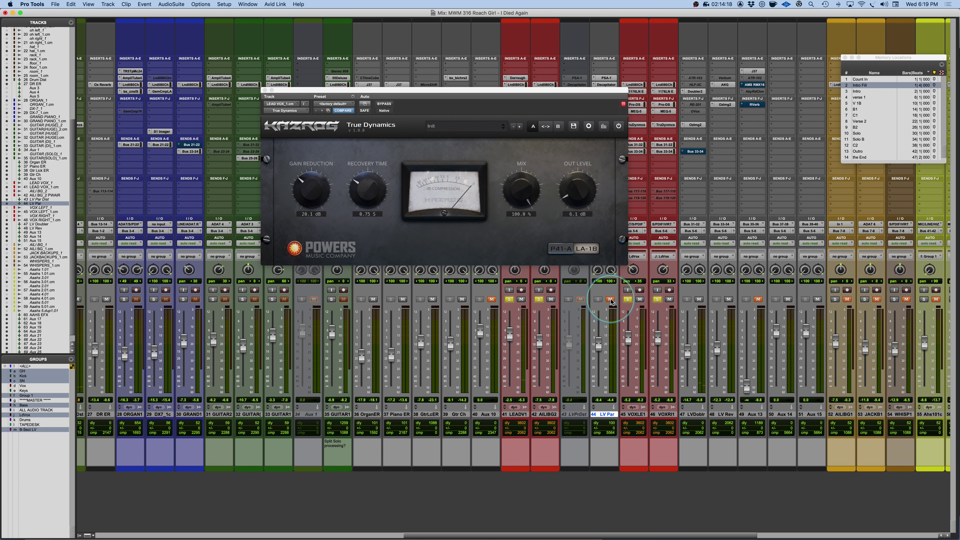
Play the song from the verse 1 memory location and reposition the lead vocal True Dynamics window.
key("space")
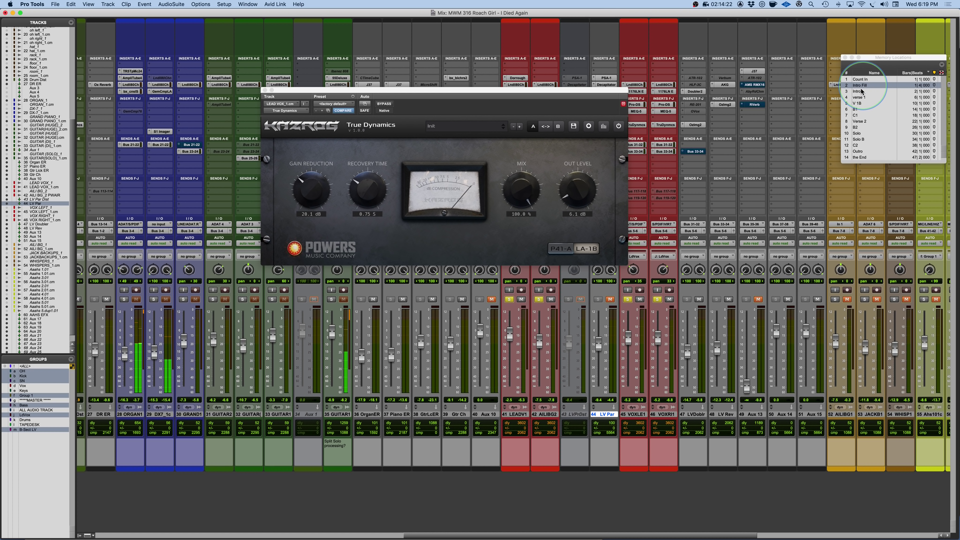
left_click(858, 92)
left_click(861, 97)
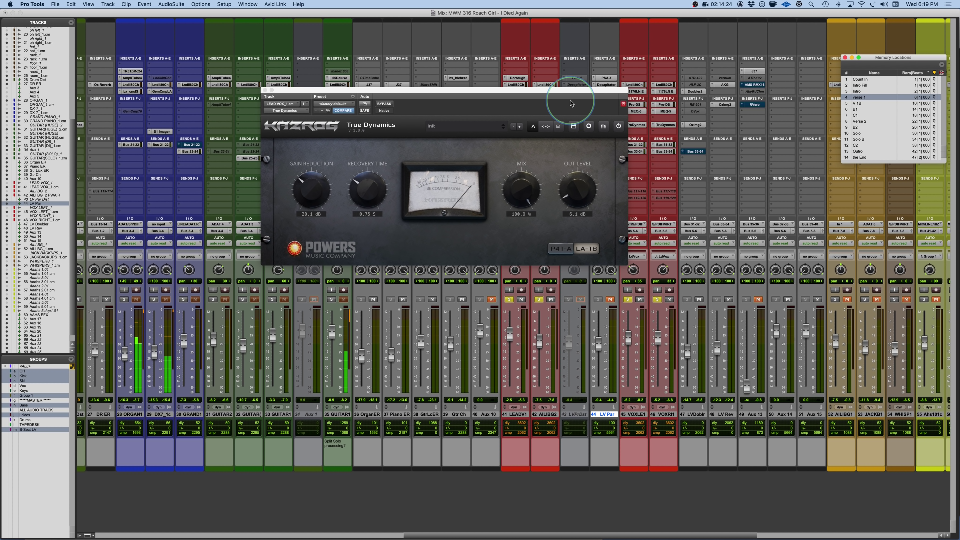
left_click_drag(502, 88, 573, 136)
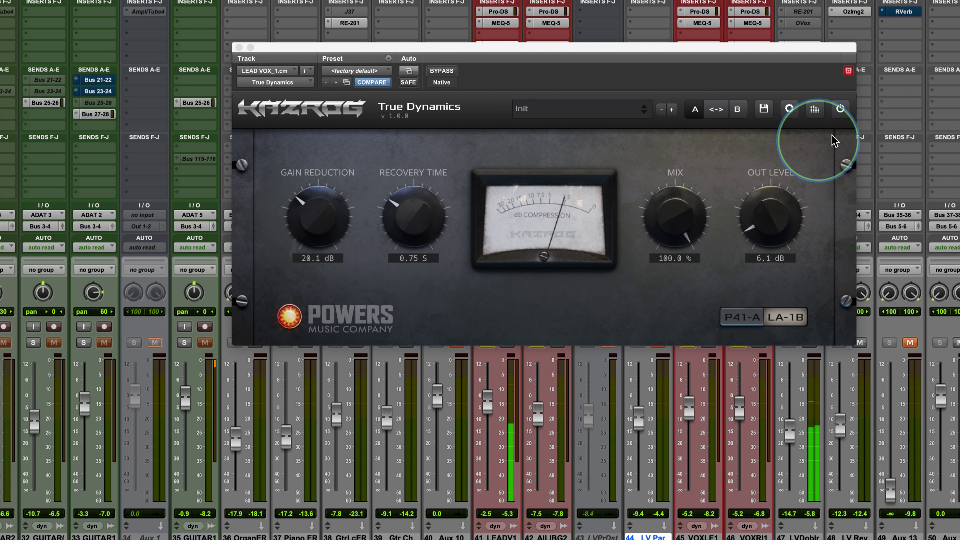
Compare the lead vocal with True Dynamics switched off and on, and change it to the P41-A model.
left_click(840, 110)
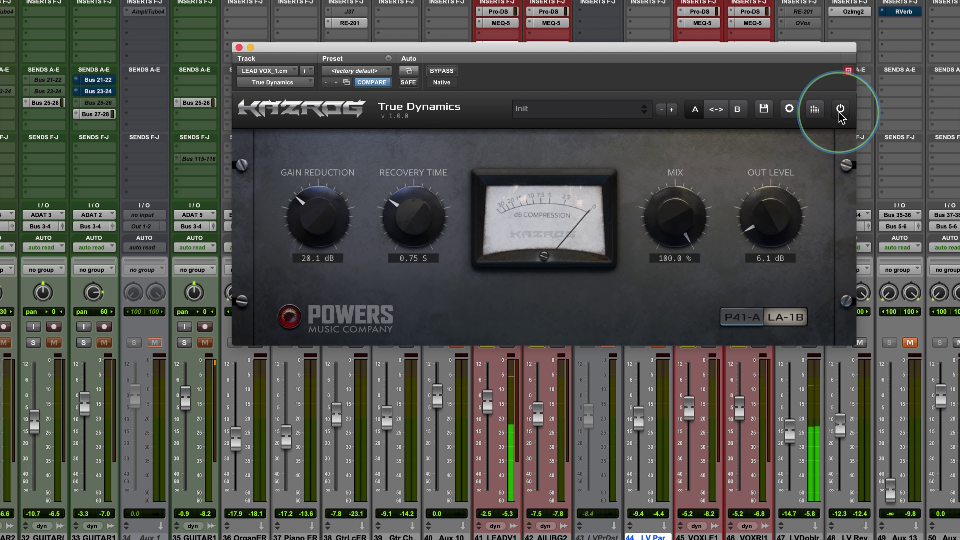
left_click(840, 110)
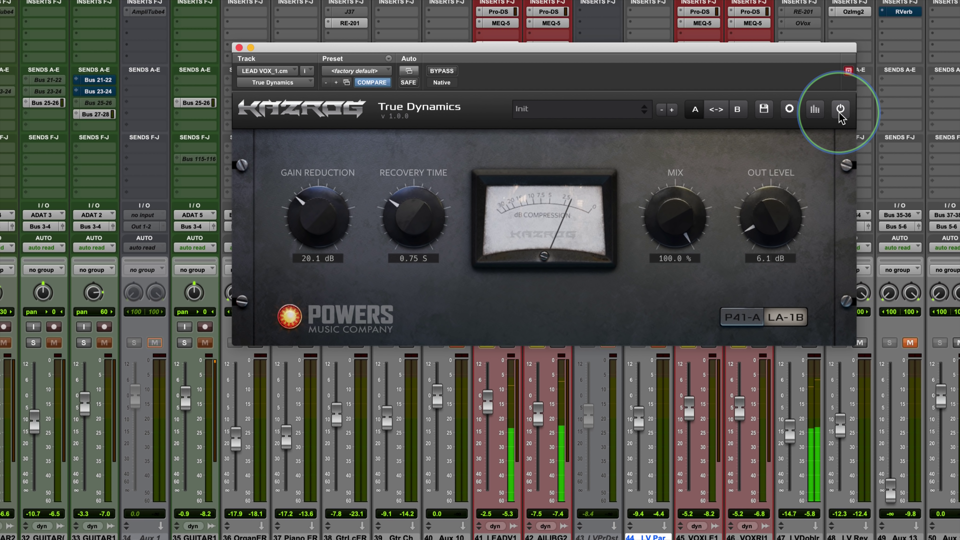
left_click(838, 113)
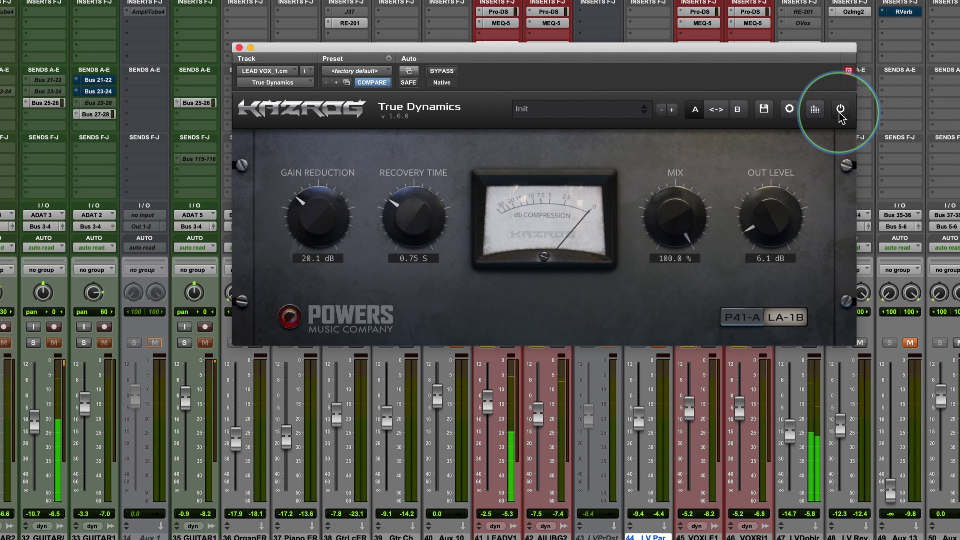
left_click(840, 114)
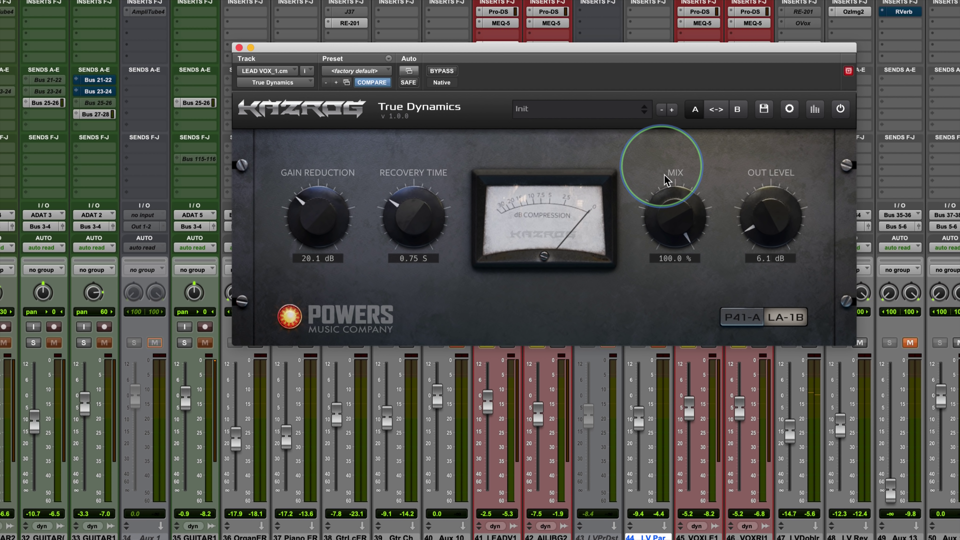
left_click(741, 317)
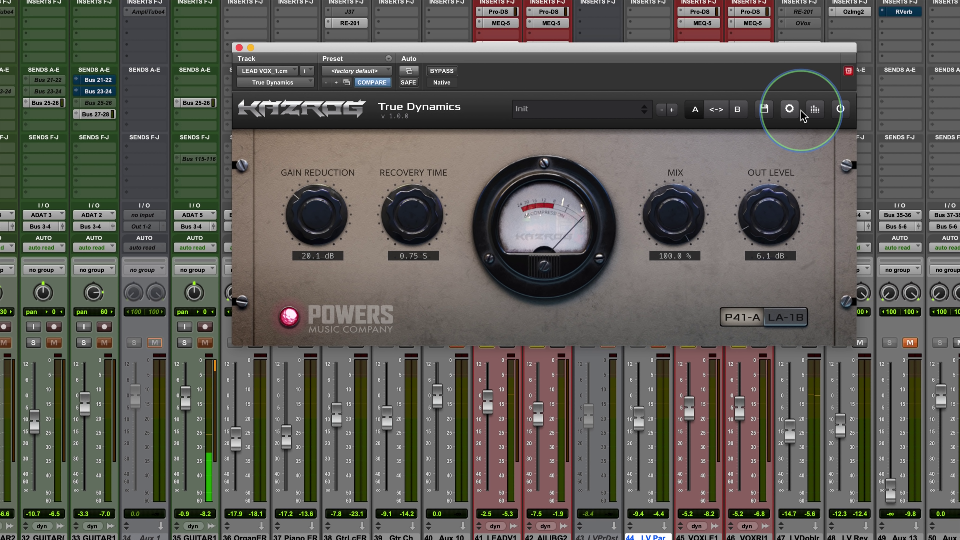
Set slot A to the LA-1B model and slot B to P41-A with gain reduction at 18.0 dB.
left_click(793, 314)
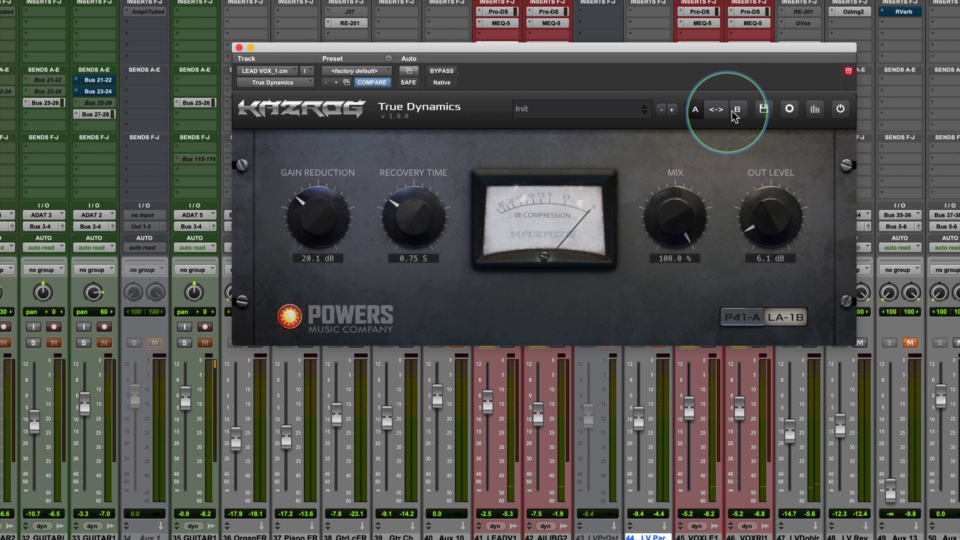
left_click(726, 115)
left_click(741, 317)
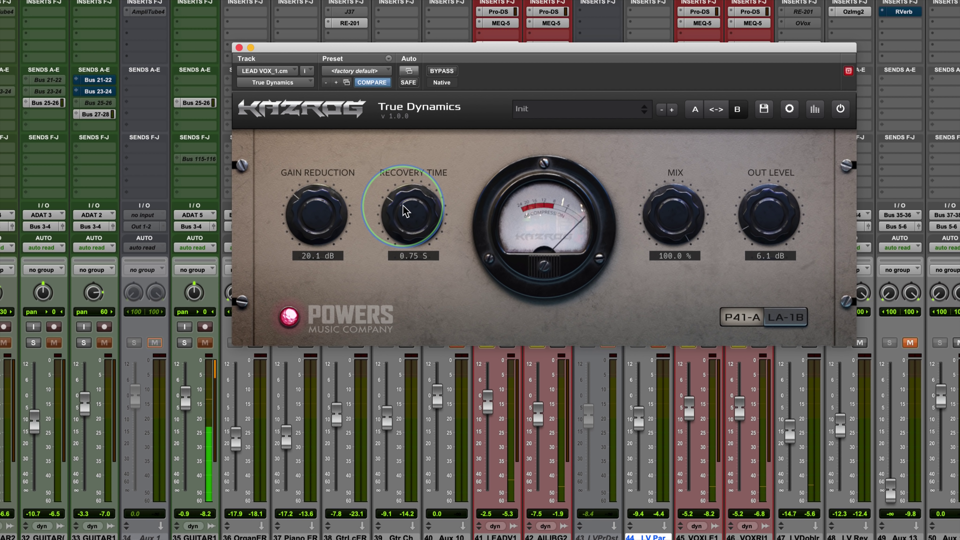
left_click_drag(315, 207, 305, 223)
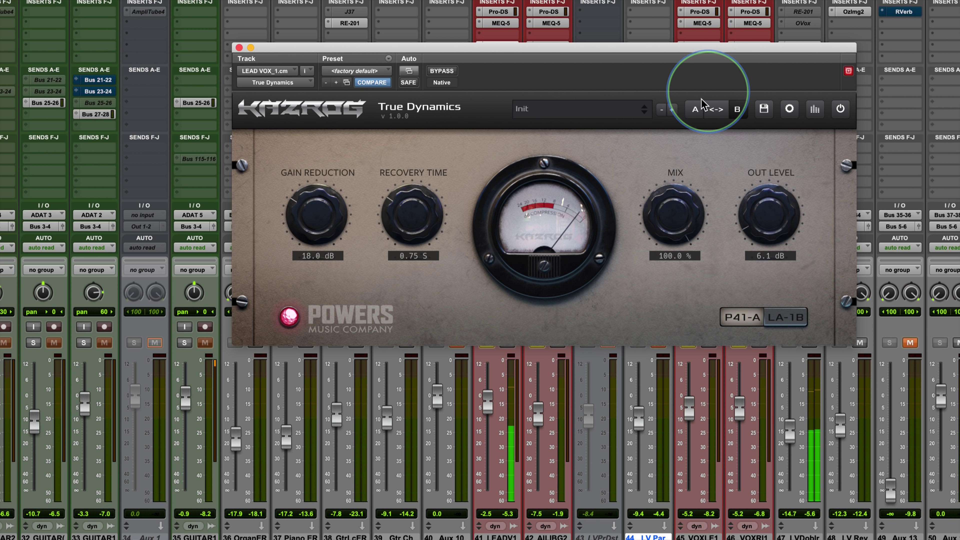
Compare slots A and B on the soloed lead vocals and set slot A's gain reduction to 19.3 dB.
left_click(741, 113)
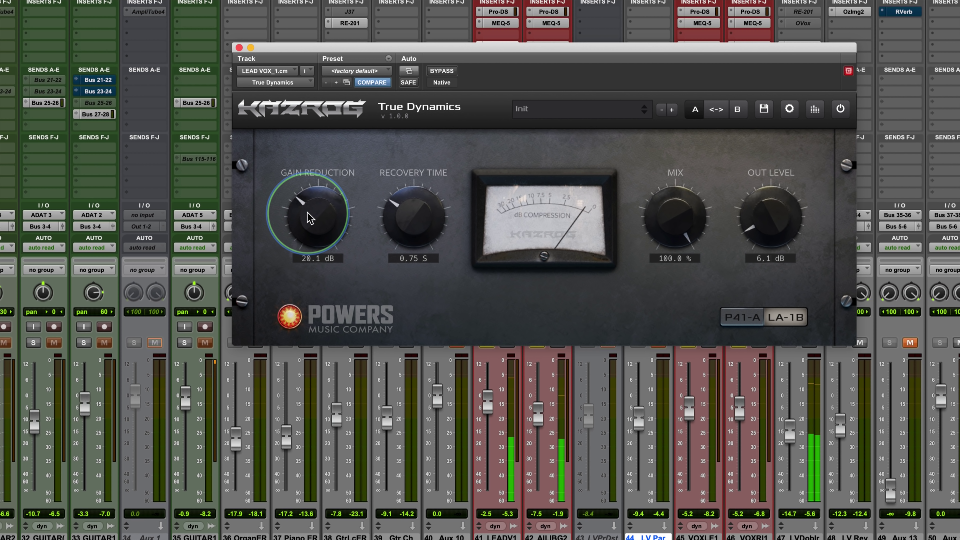
mouse_move(311, 209)
left_mouse_down()
mouse_move(310, 234)
mouse_move(312, 221)
left_mouse_up()
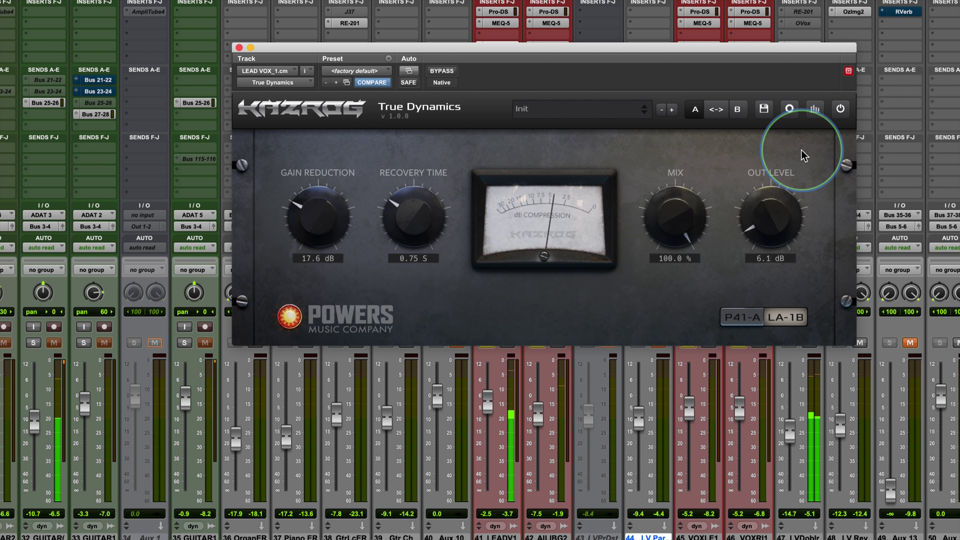
left_click(737, 110)
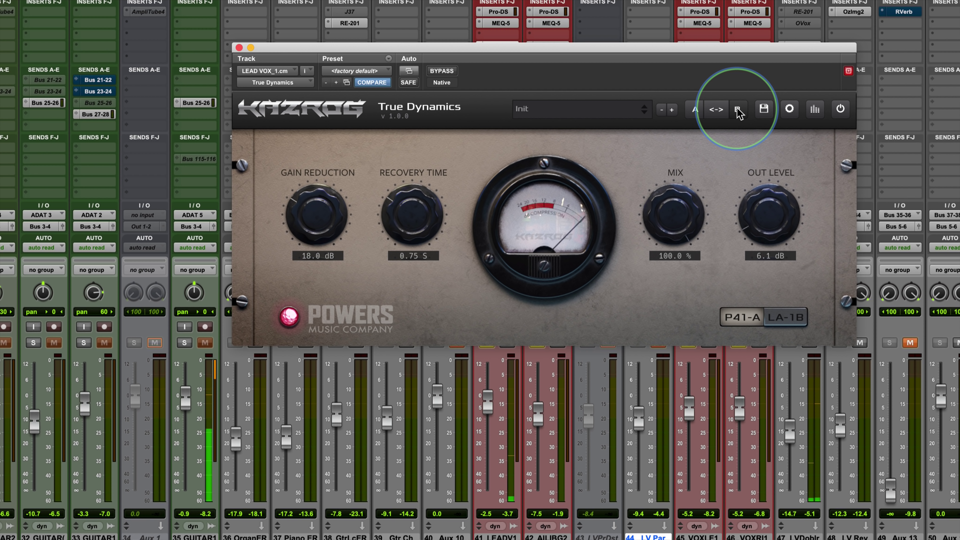
left_click(695, 110)
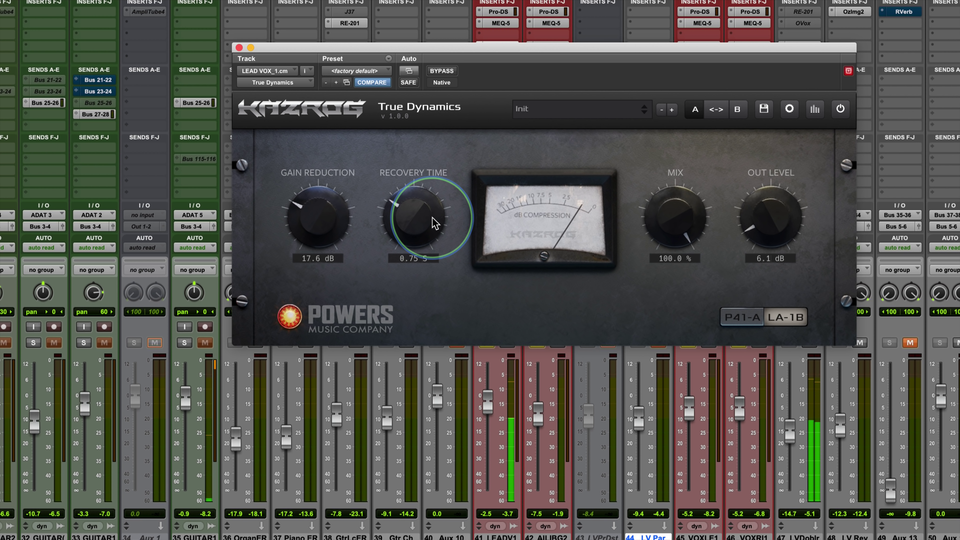
left_click_drag(317, 221, 322, 214)
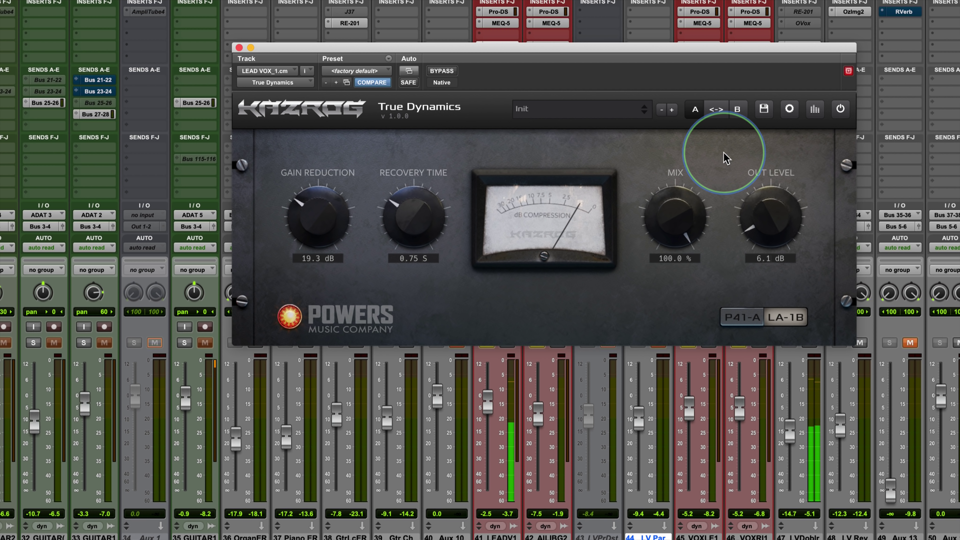
left_click(735, 110)
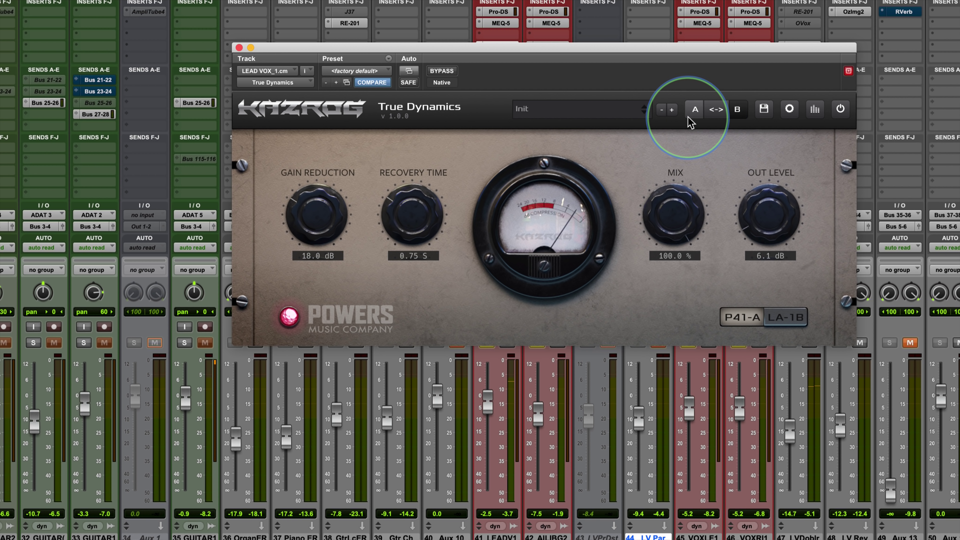
left_click(694, 111)
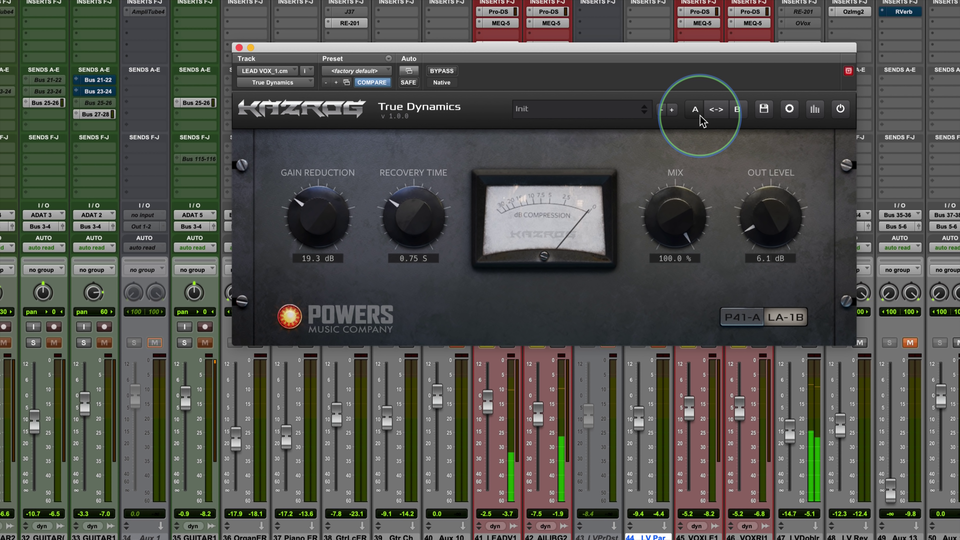
Unsolo the lead vocals and compare the LA-1B and P41-A slots within the full mix, ending on slot A.
left_click_drag(664, 50, 680, 49)
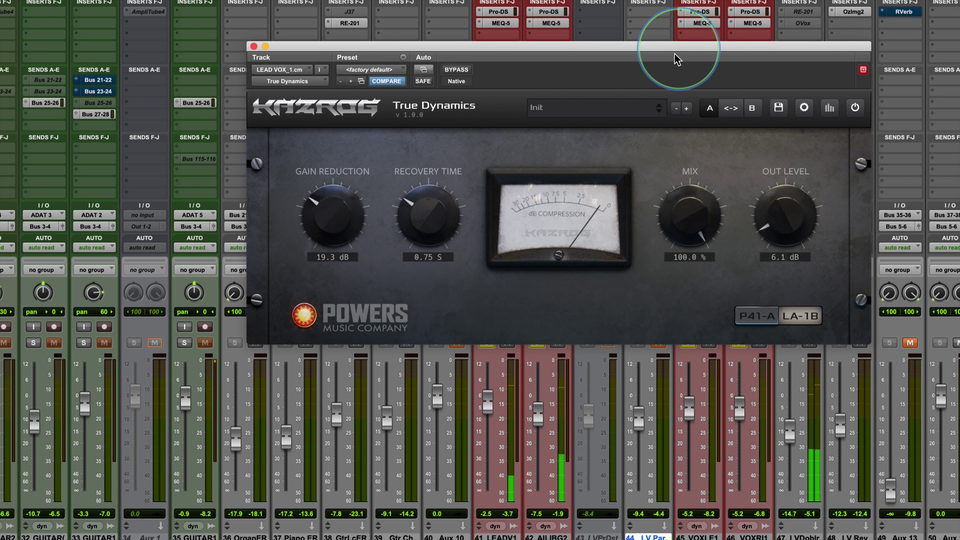
left_click(488, 345)
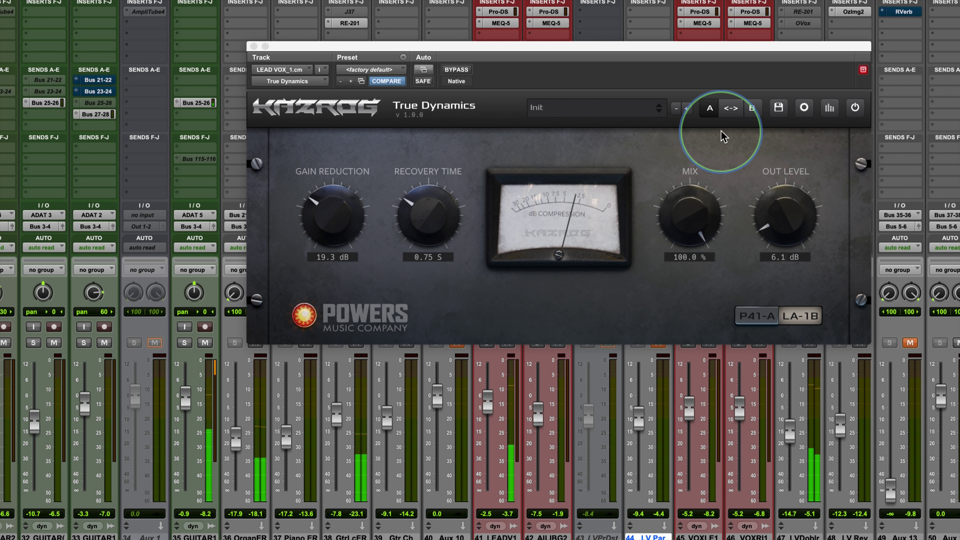
left_click(754, 109)
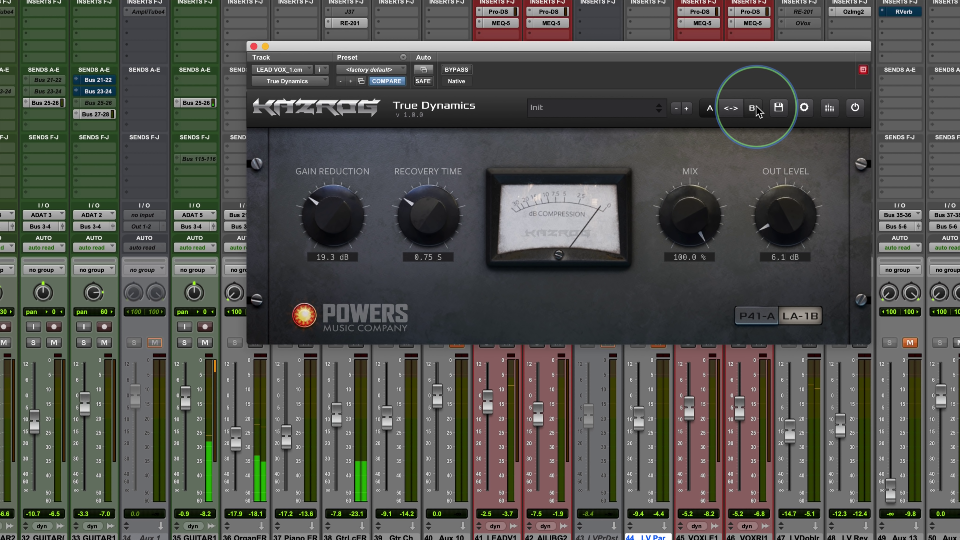
left_click(709, 109)
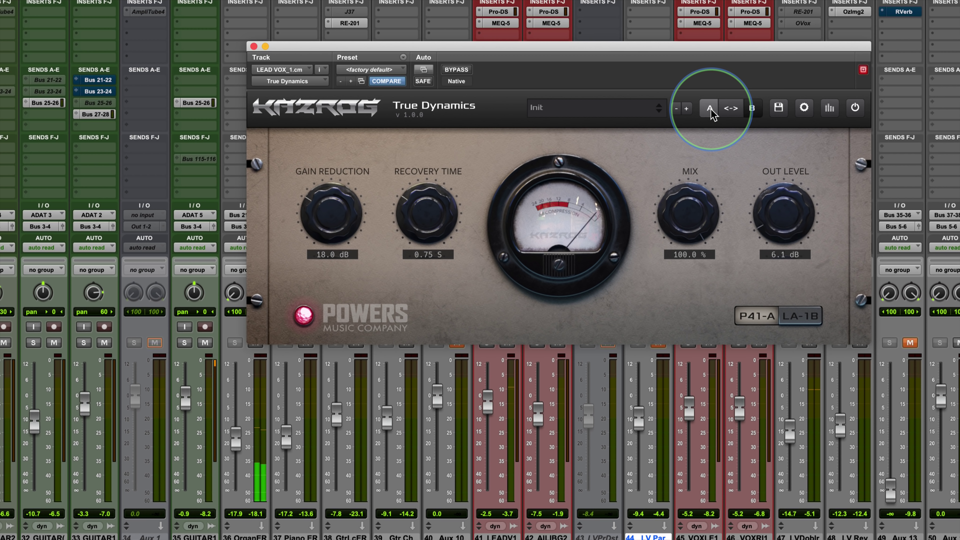
left_click(710, 109)
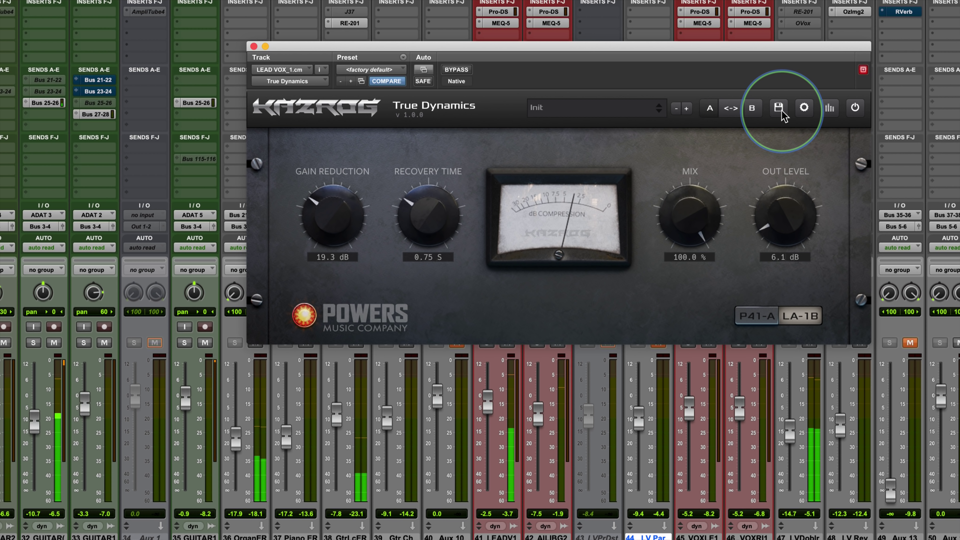
left_click(752, 110)
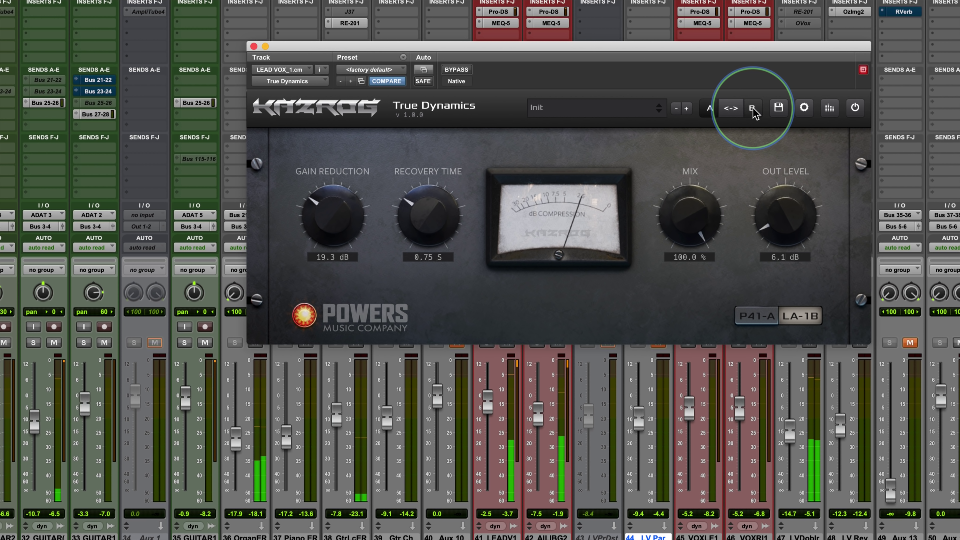
left_click(753, 109)
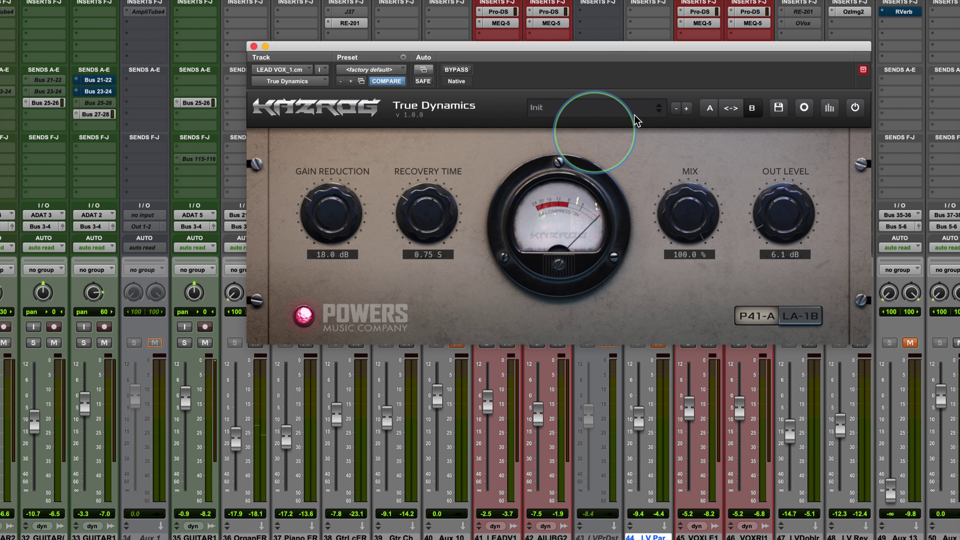
left_click(709, 108)
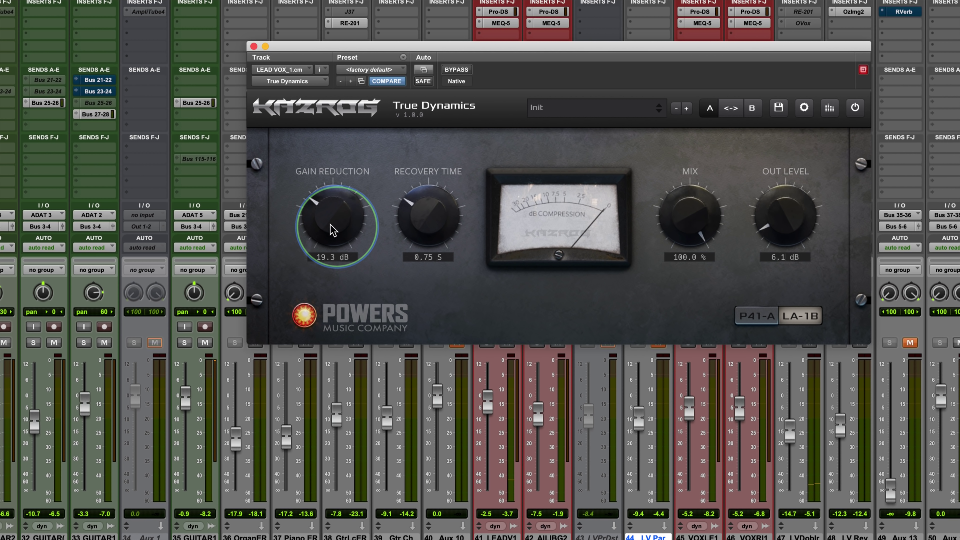
Set slot A's gain reduction to 60.0 dB, output level to 35.6 dB and mix to 39.3 %.
left_click_drag(321, 220, 337, 36)
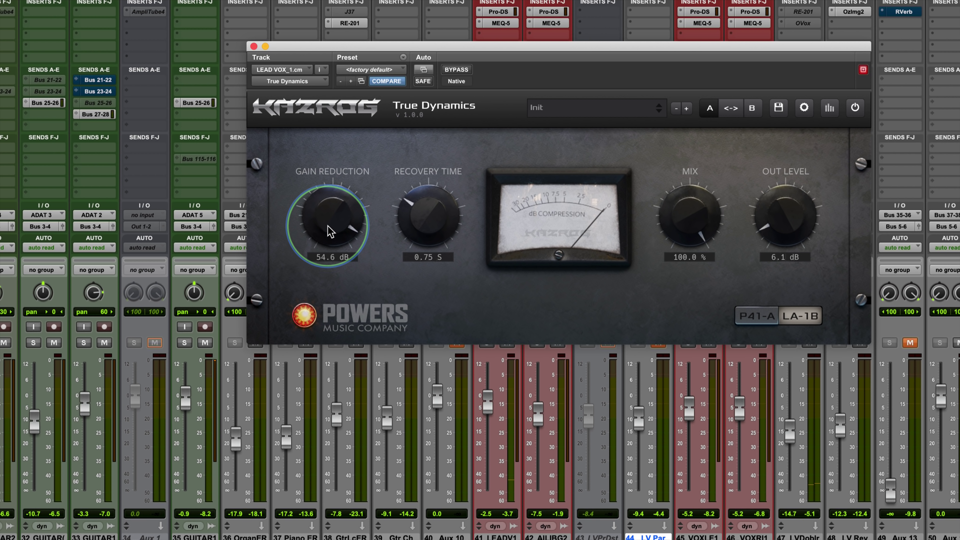
left_click_drag(772, 236, 789, 91)
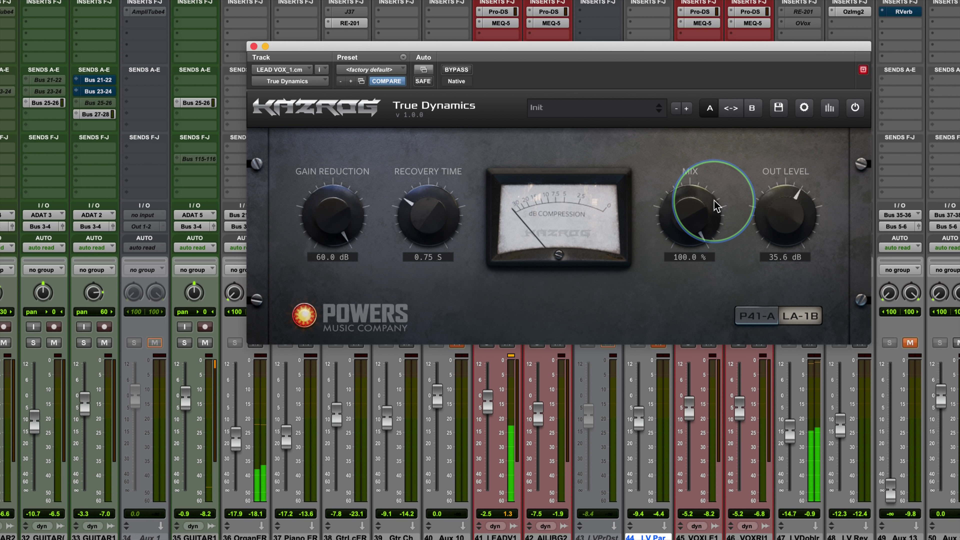
left_click_drag(699, 208, 685, 223)
Solo the lead vocals, raise the output level to 41.7 dB, and compare with True Dynamics switched off and on.
left_click(488, 345)
left_click_drag(822, 217, 790, 189)
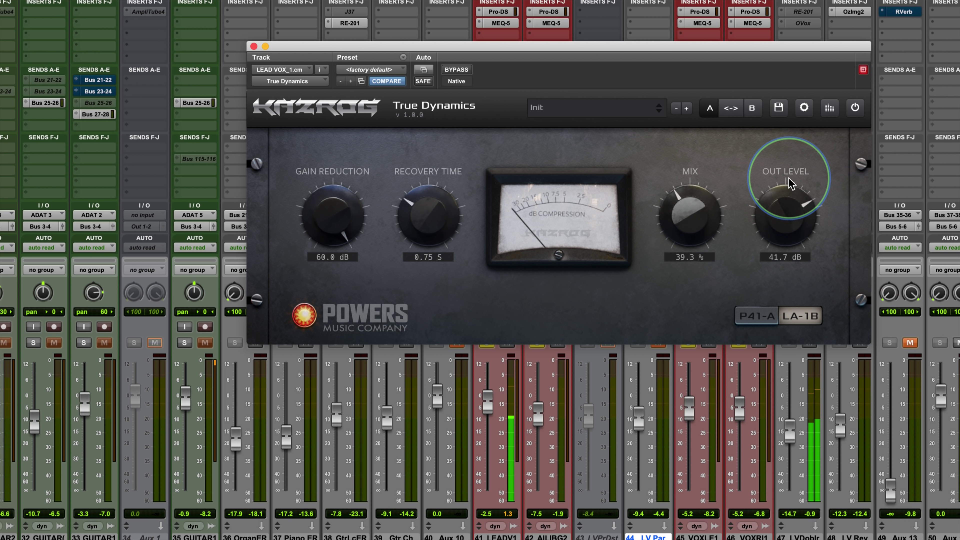
left_click(855, 108)
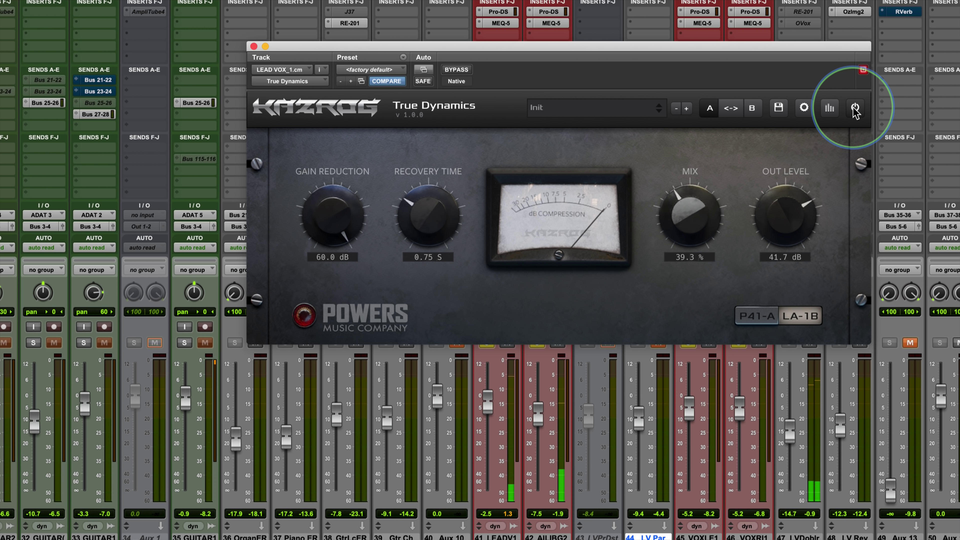
left_click(855, 108)
Set the gain reduction to 50.8 dB, the recovery time to 1.91 s and the output level to 35.6 dB.
left_click_drag(328, 217, 328, 267)
left_click_drag(784, 236, 782, 252)
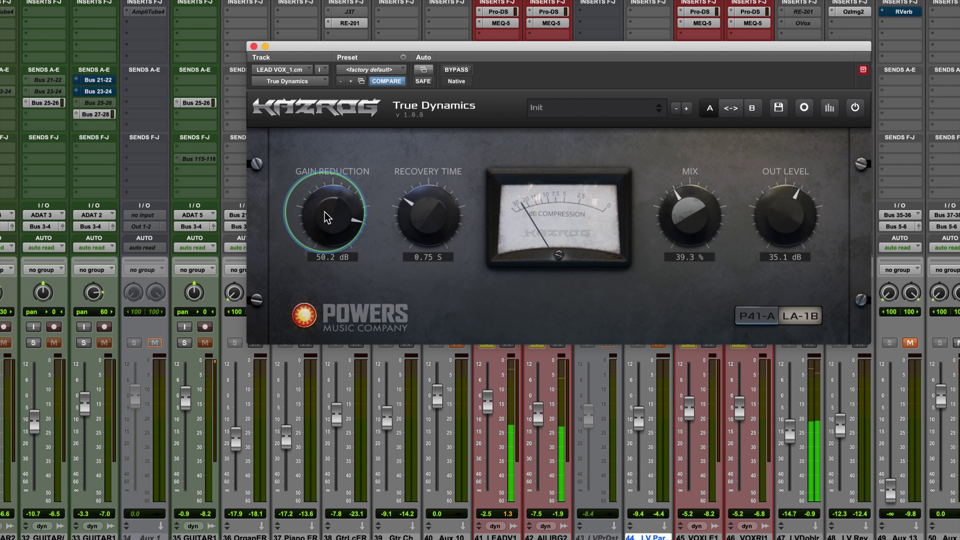
left_click_drag(326, 214, 328, 214)
left_click_drag(787, 208, 788, 204)
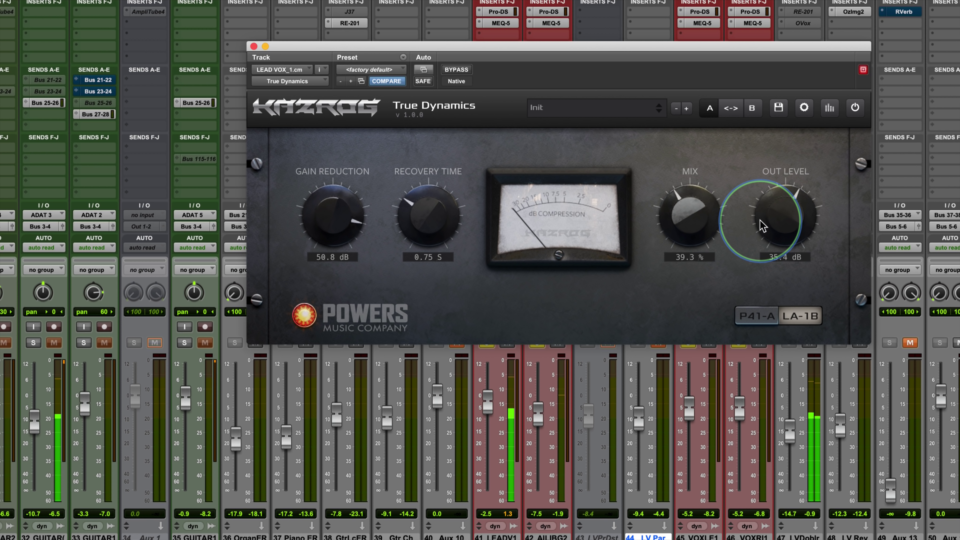
left_click_drag(394, 239, 420, 236)
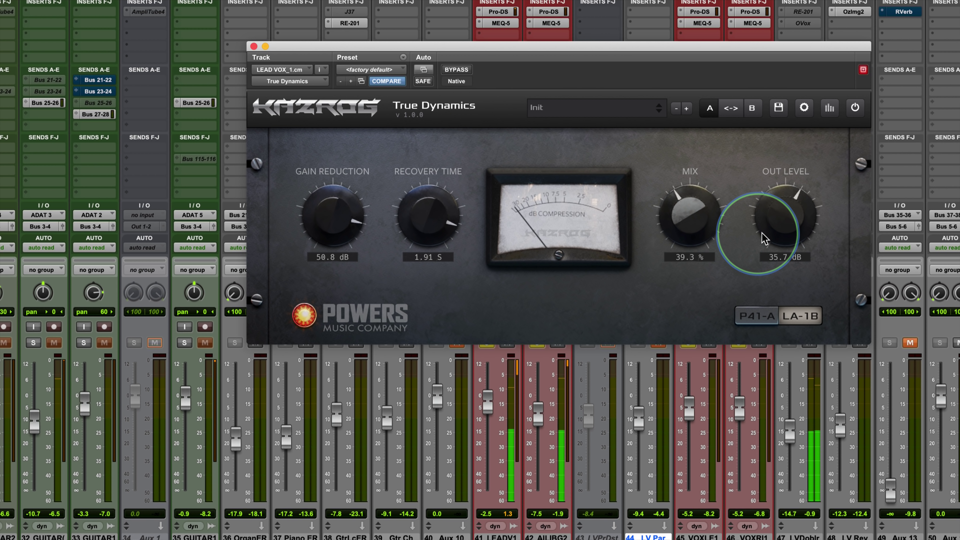
left_click_drag(784, 212, 784, 213)
Compare the vocal processed and unprocessed, setting the output level to 33.1 dB and the mix to 48.4 %.
left_click(854, 109)
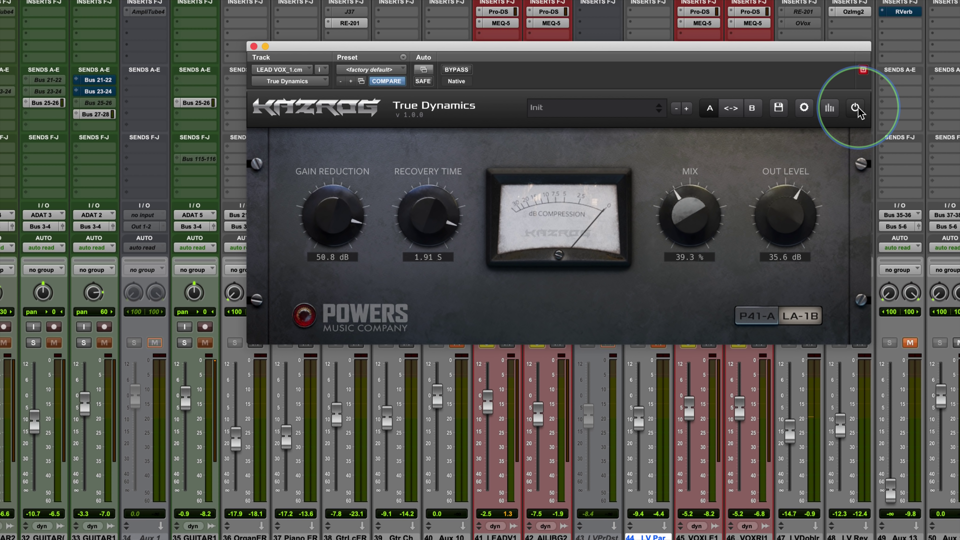
left_click(854, 110)
left_click_drag(813, 211, 776, 227)
left_click_drag(690, 217, 686, 199)
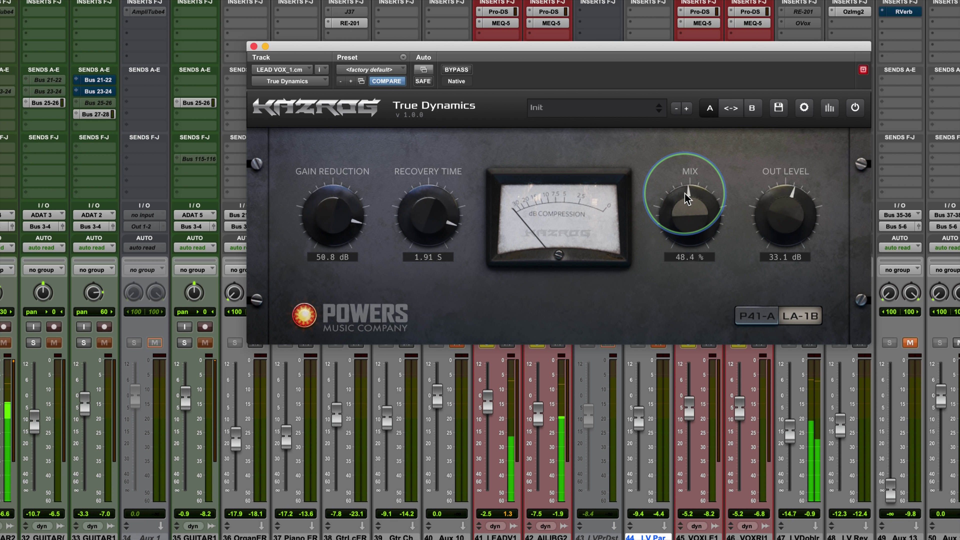
left_click(457, 70)
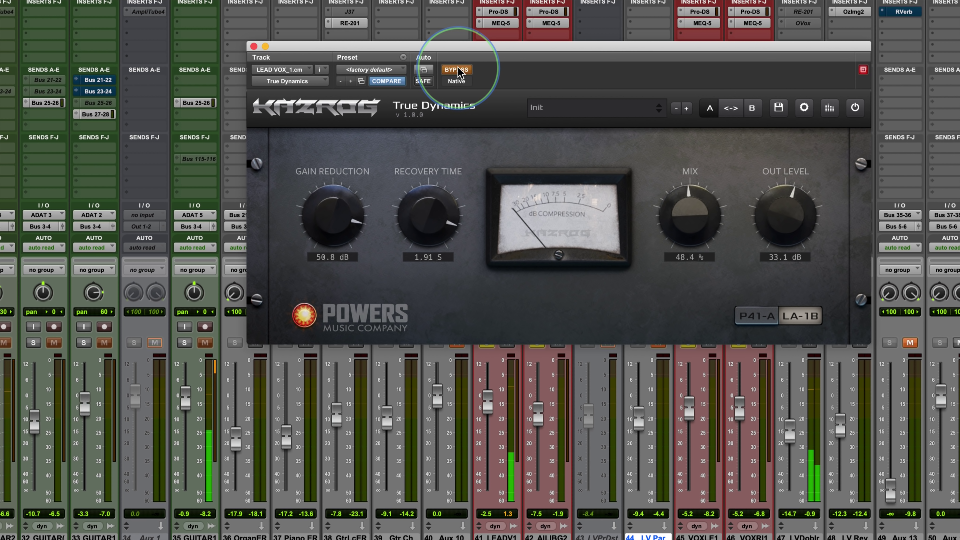
left_click(456, 70)
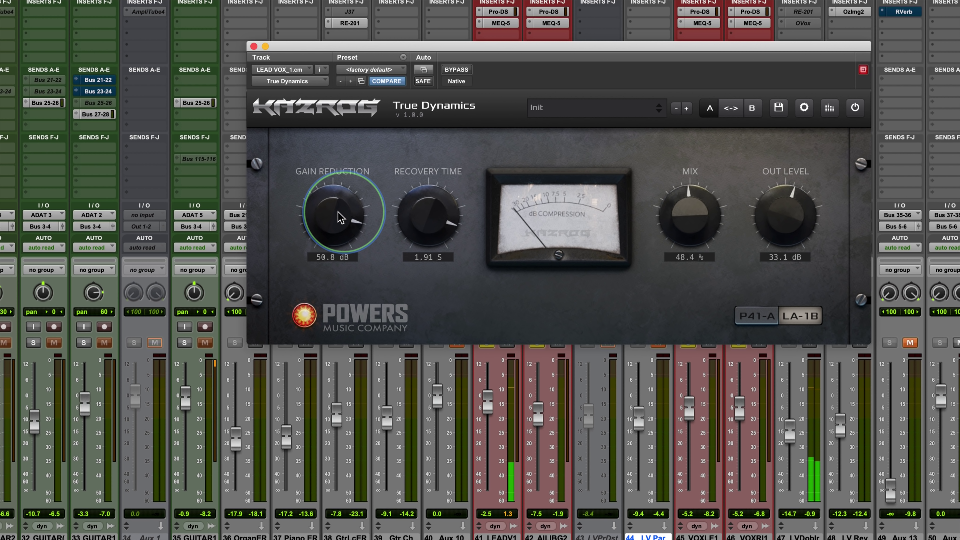
Set the gain reduction to 44.7 dB and the output level to 30.3 dB, and compare with the plug-in bypassed.
left_click_drag(337, 214, 337, 244)
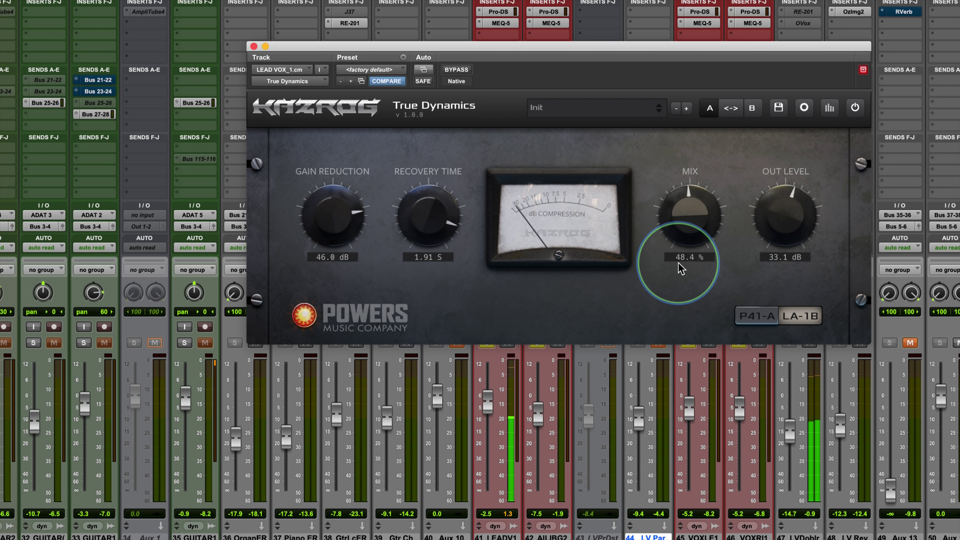
left_click_drag(771, 221, 772, 240)
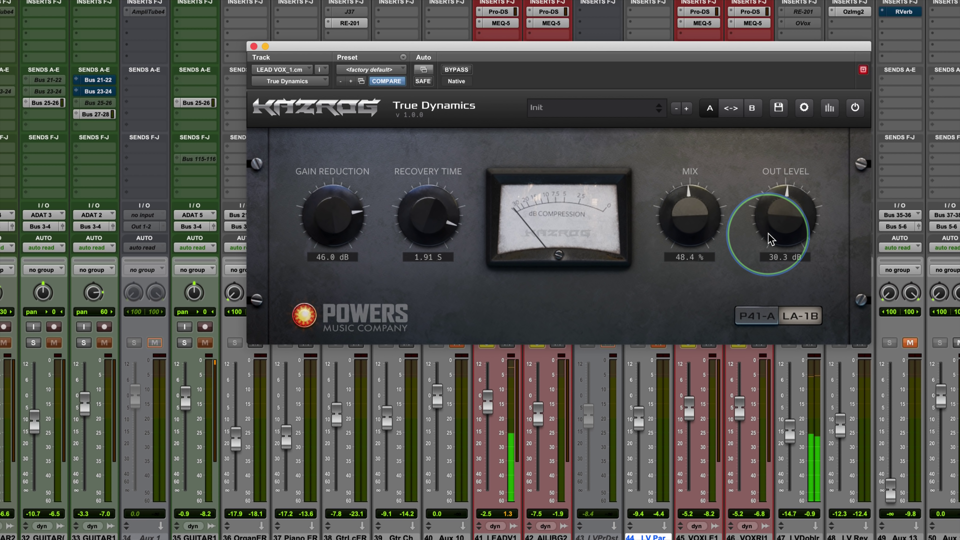
left_click_drag(333, 214, 341, 226)
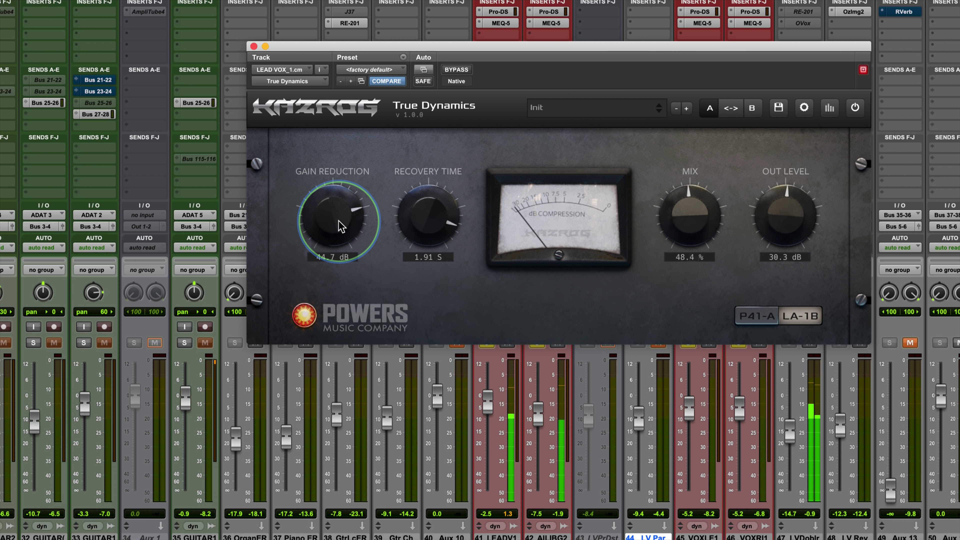
left_click(457, 71)
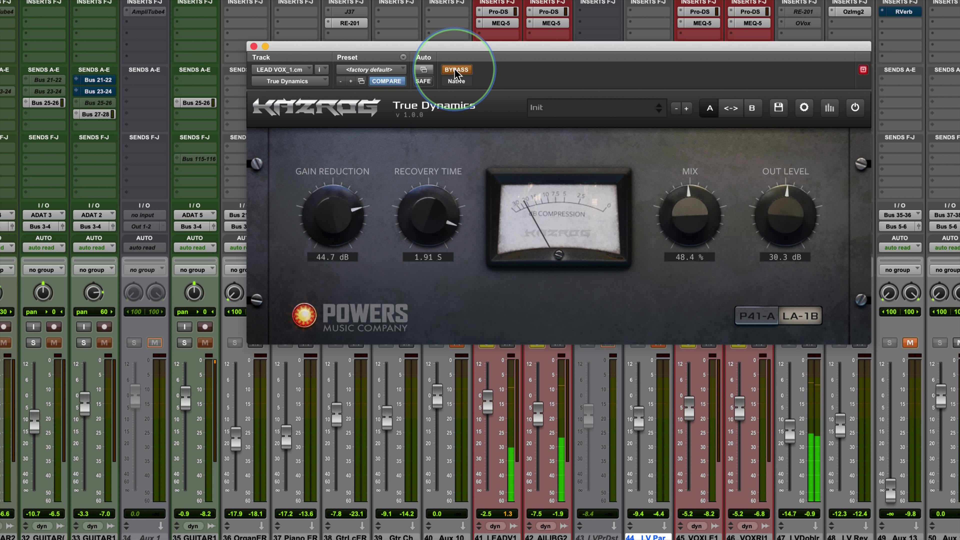
left_click(456, 71)
Lower the output level to 25.5 dB and compare the lead vocals with True Dynamics bypassed and active.
left_click_drag(794, 219, 786, 242)
left_click(457, 70)
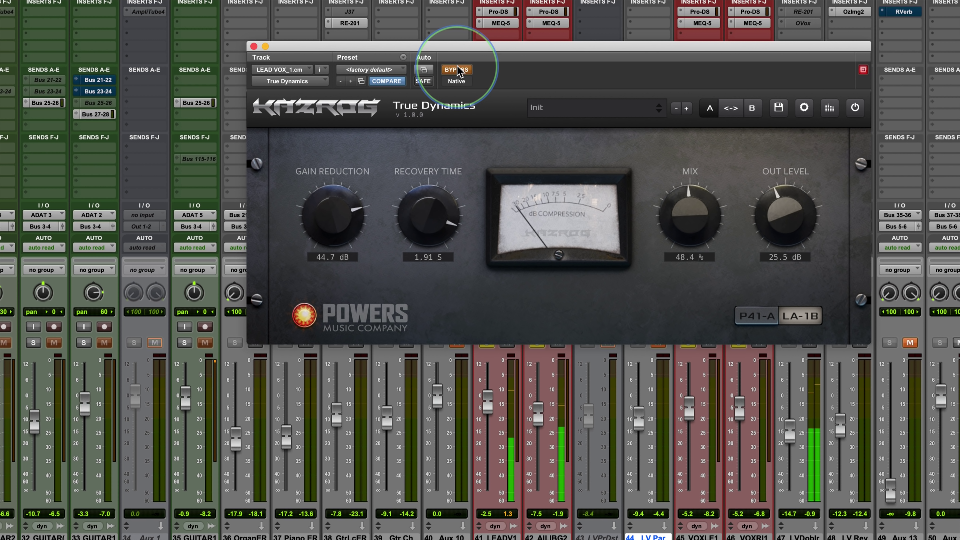
left_click(456, 70)
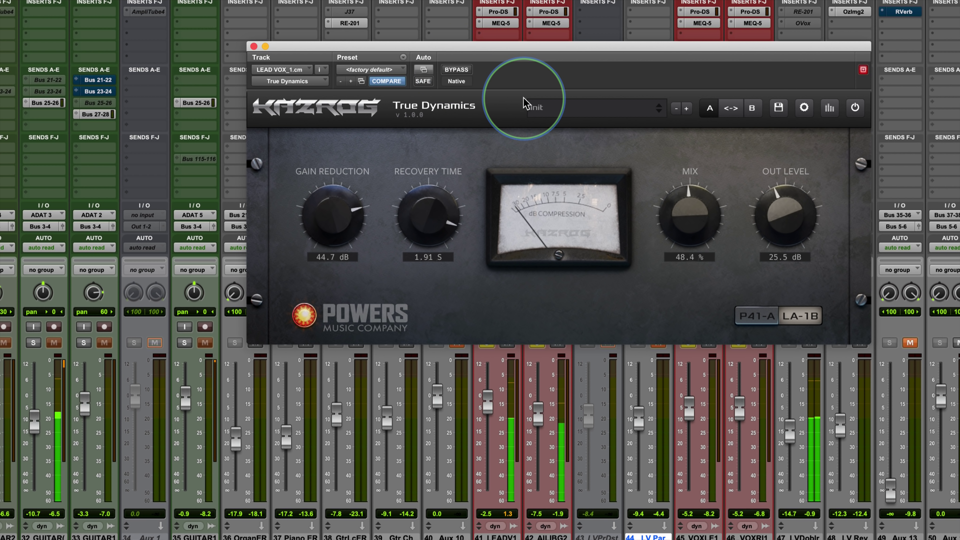
Set the output level to 24.5 dB and compare the lead vocals with True Dynamics bypassed and active.
left_click_drag(775, 230, 752, 221)
left_click(457, 70)
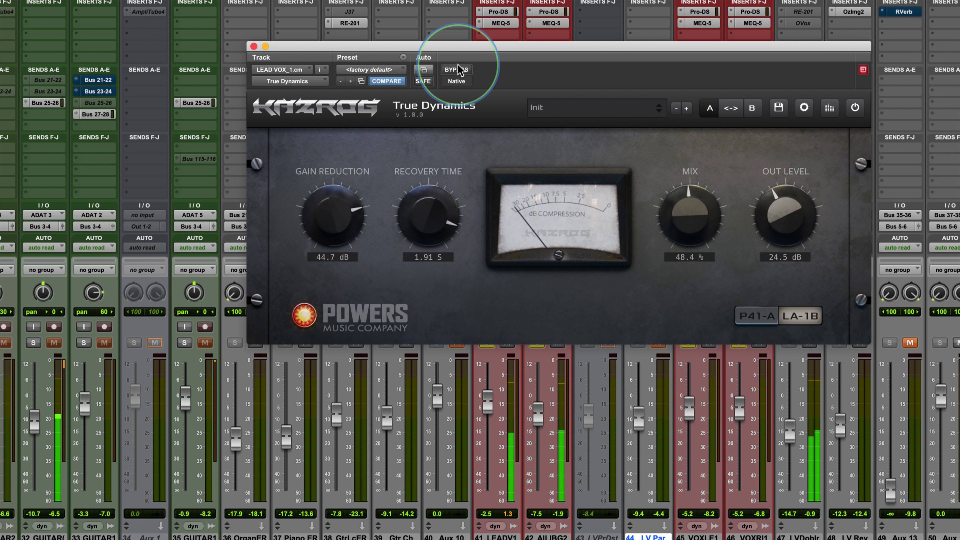
left_click(461, 69)
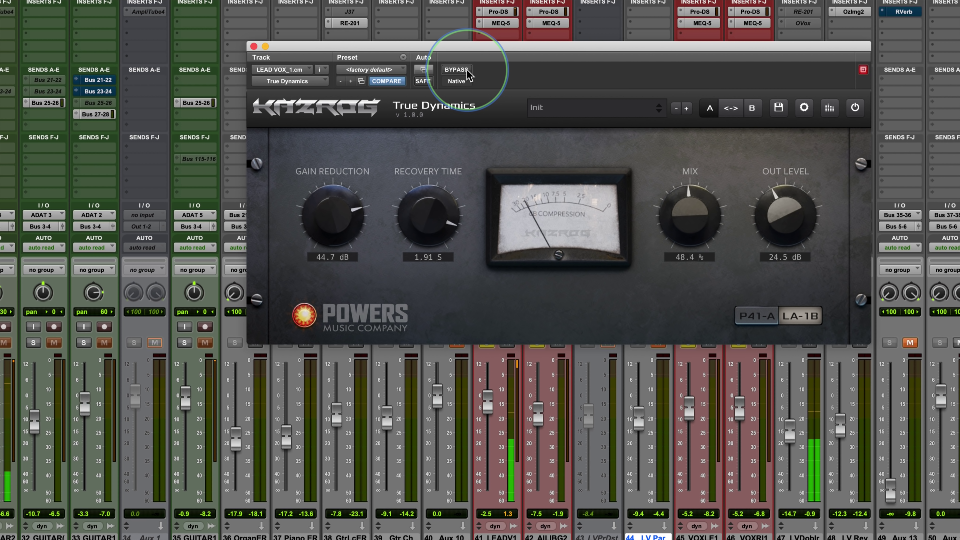
left_click(467, 71)
left_click(467, 71)
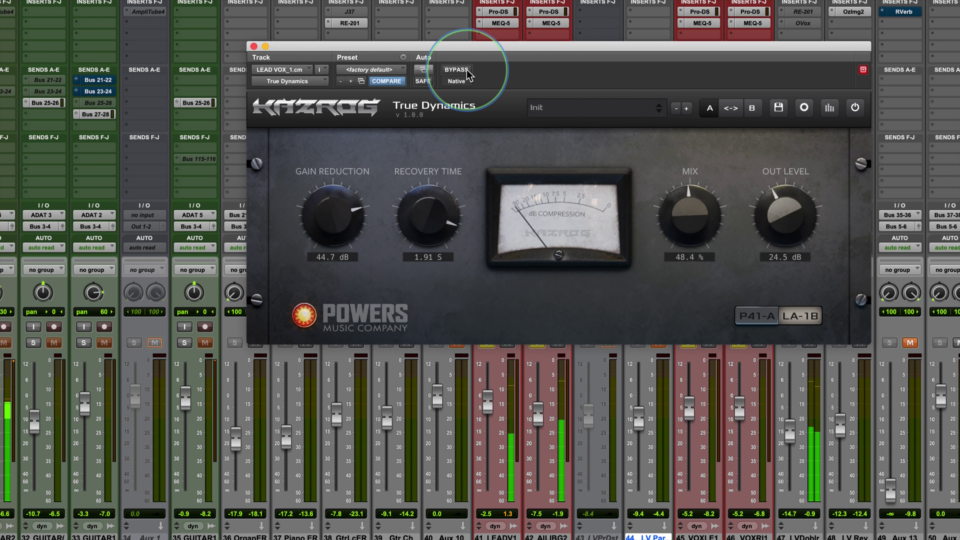
left_click(467, 71)
left_click(468, 71)
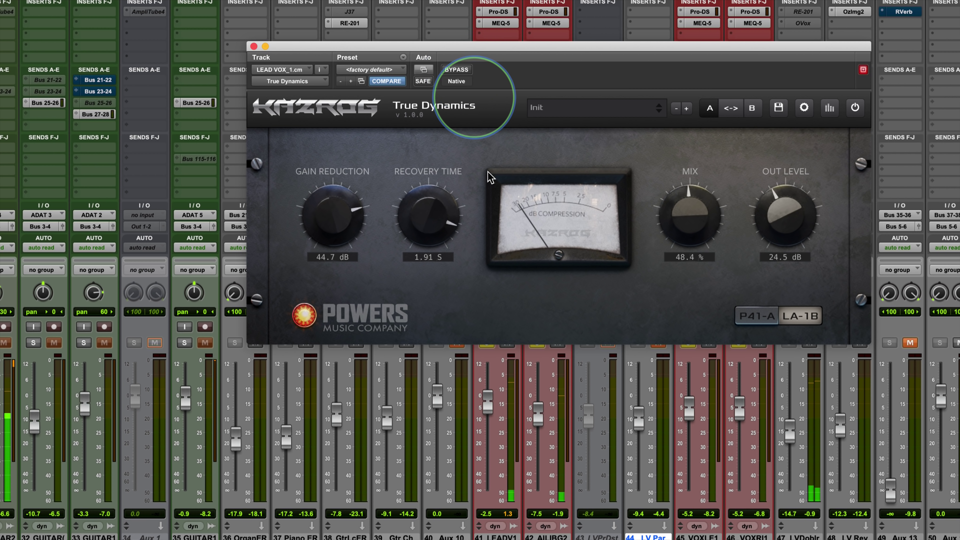
Take the lead vocals out of solo, and set the output level to 27.1 dB and the recovery time to 2.20 s.
left_click(487, 350)
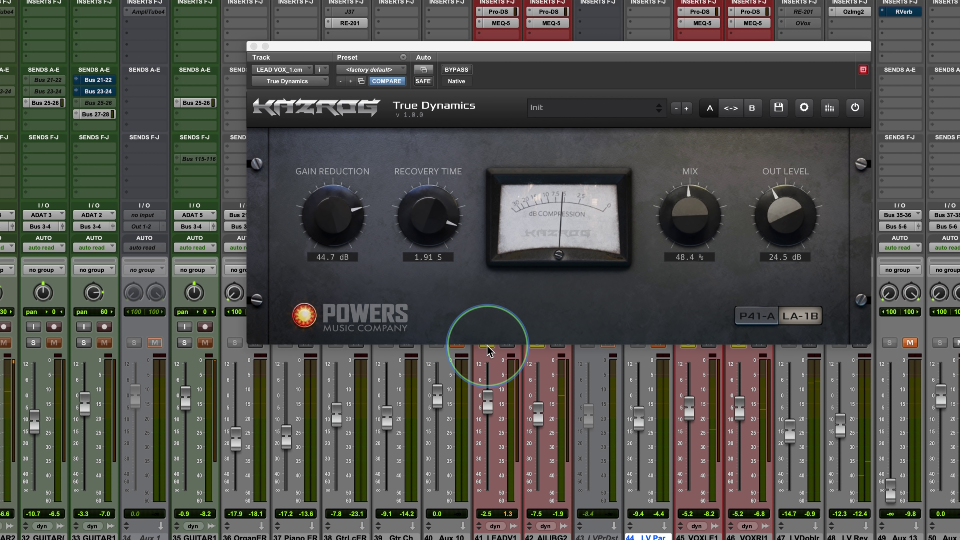
left_click(488, 350)
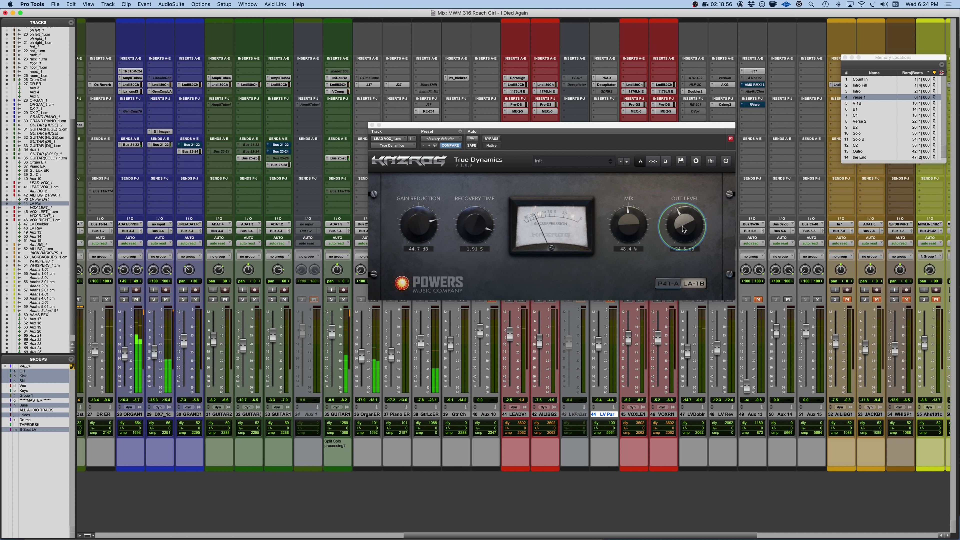
left_click_drag(685, 223, 683, 220)
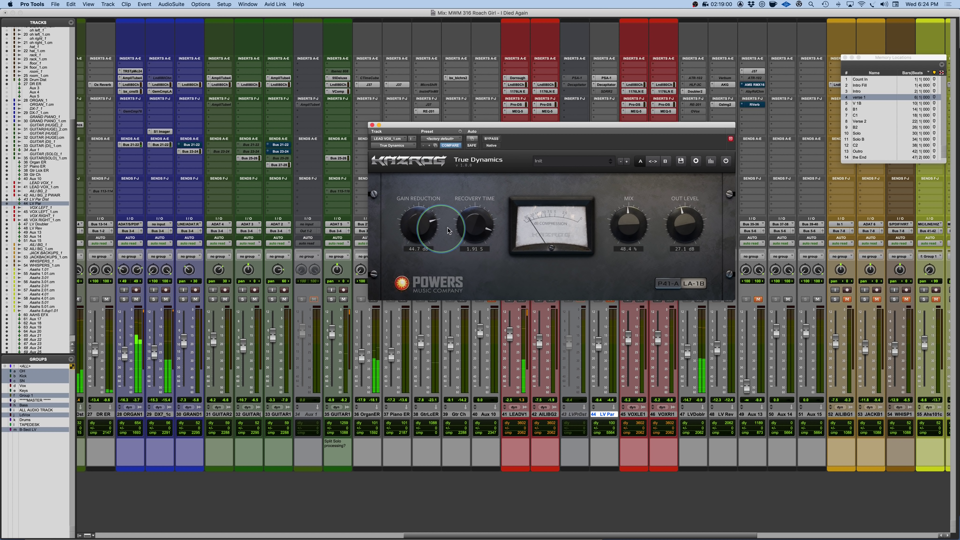
left_click_drag(475, 223, 477, 153)
left_click(607, 266)
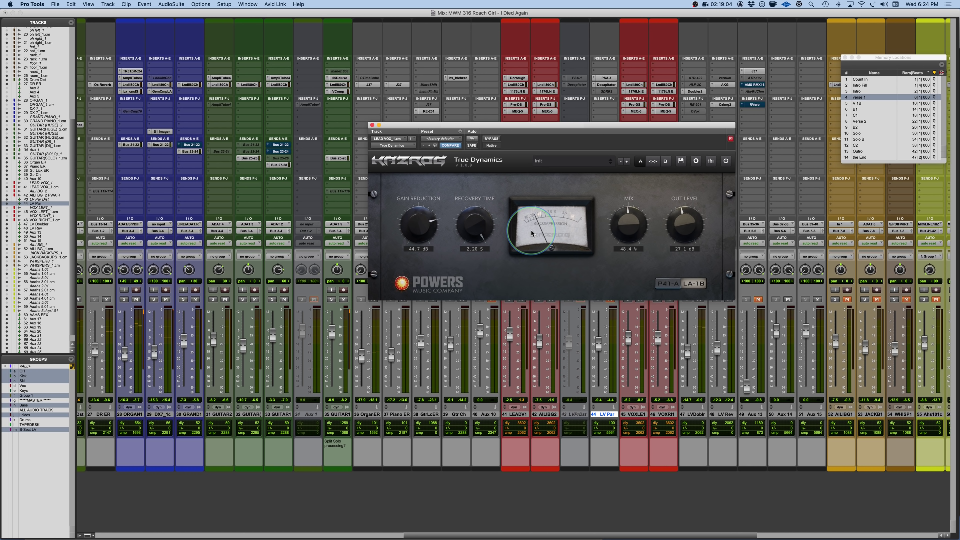
Switch True Dynamics to setting B with the P41-A model and compare it with the bypassed signal in the full mix.
left_click(705, 170)
left_click(665, 162)
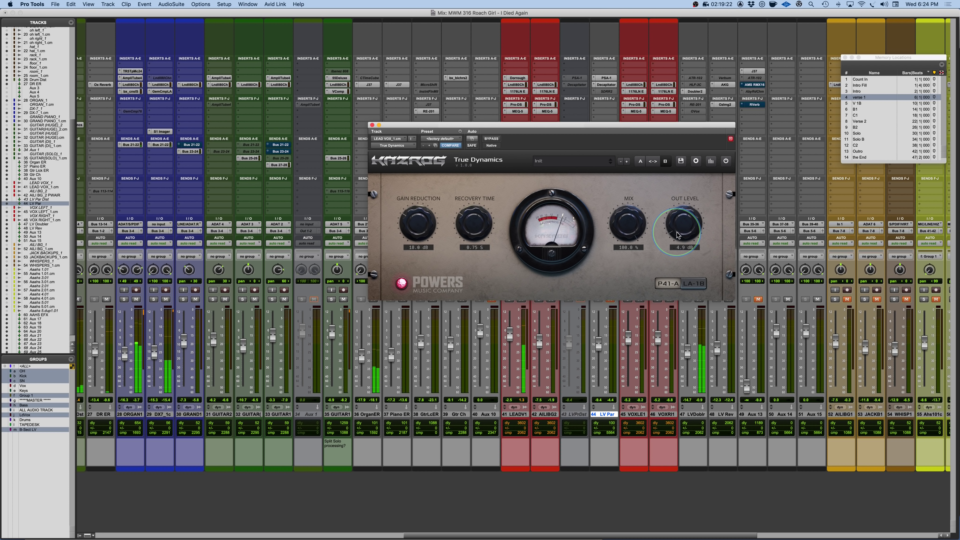
left_click(511, 340)
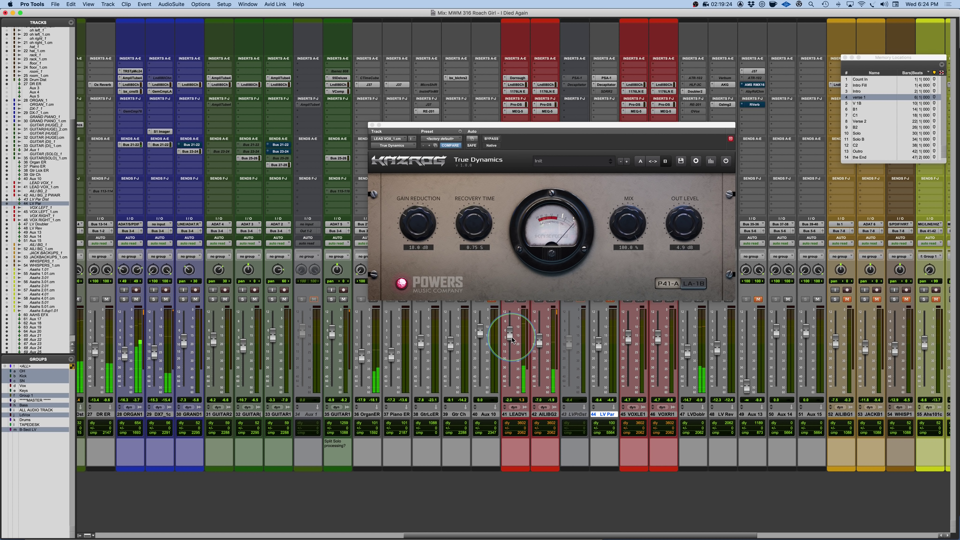
left_click(491, 139)
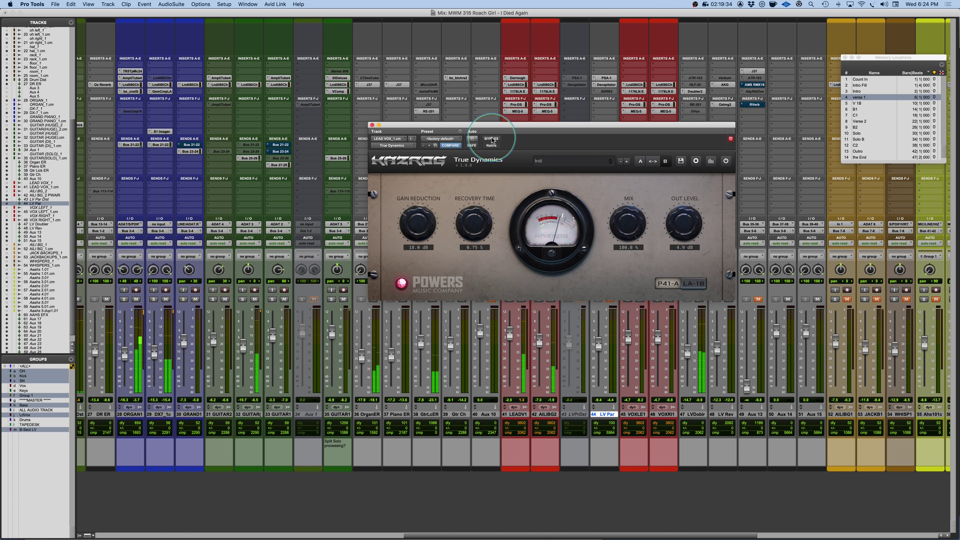
Lower the DrumDst channel's volume to -13.1 dB and compare the mix with the vocal's True Dynamics bypassed and active.
scroll(227, 489, "left", 3)
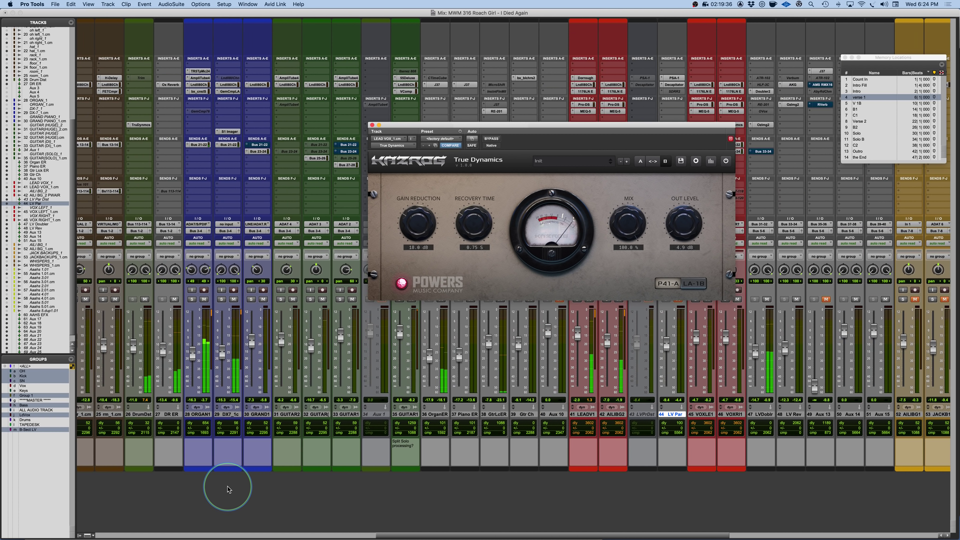
left_click_drag(139, 345, 140, 357)
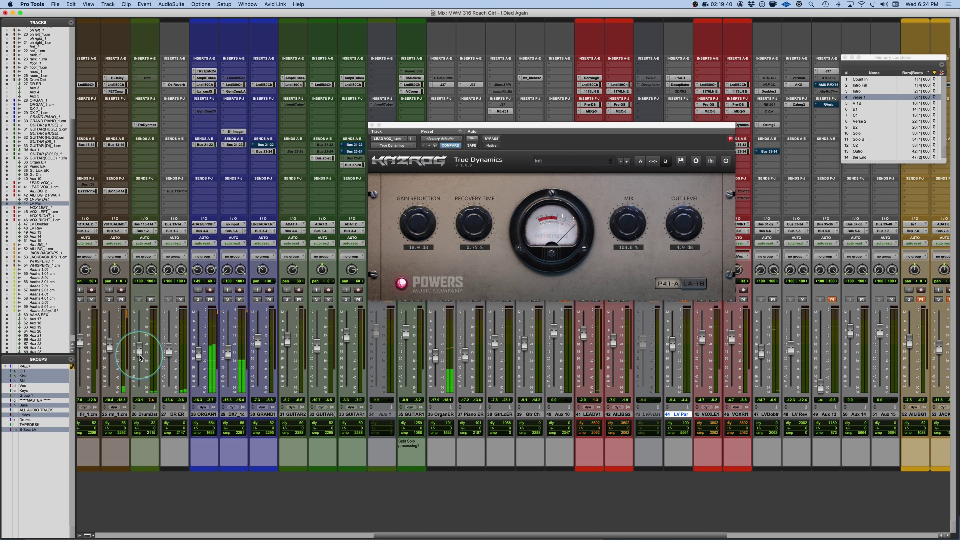
left_click(493, 141)
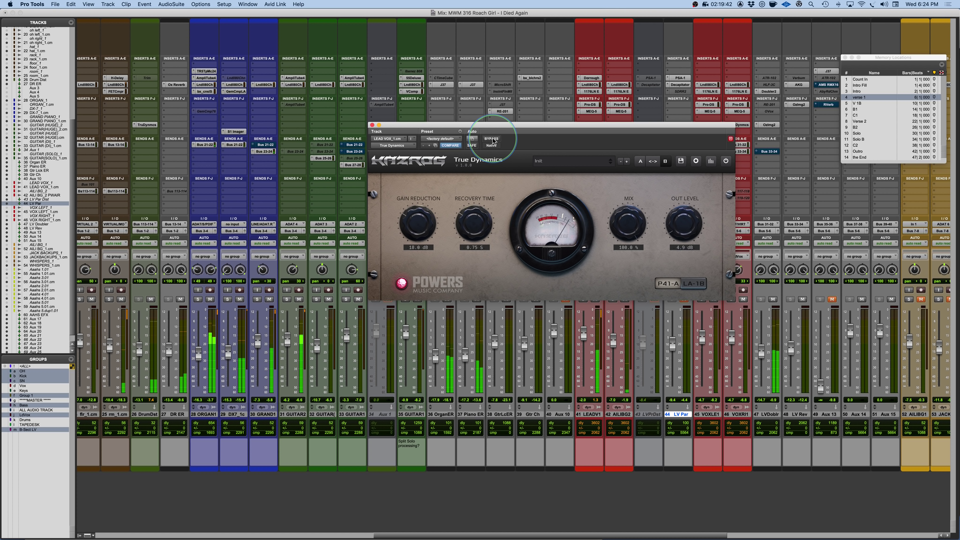
left_click(491, 138)
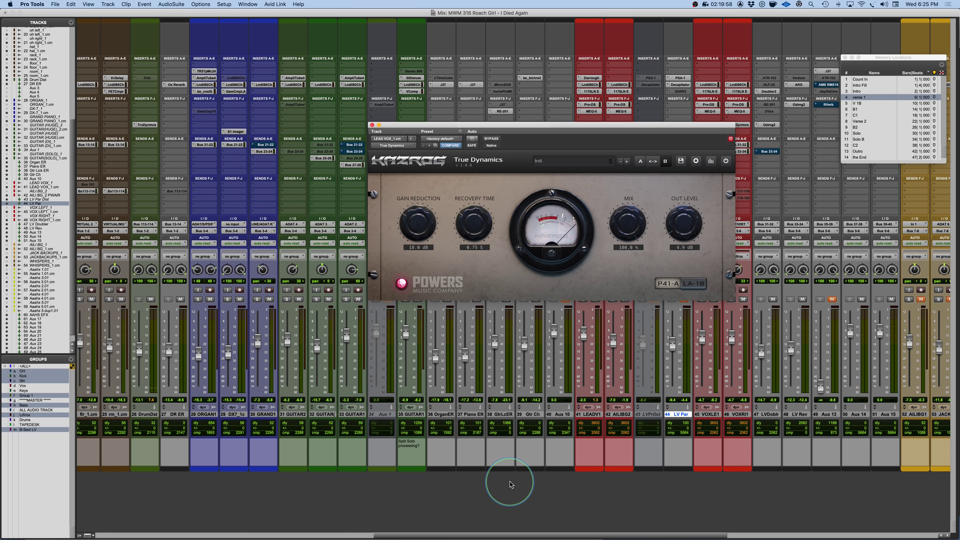
left_click(481, 226)
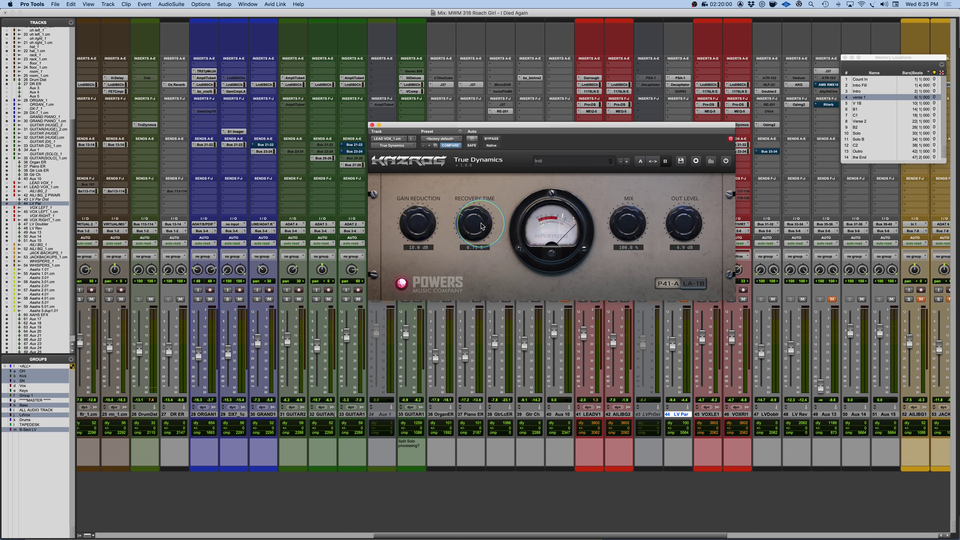